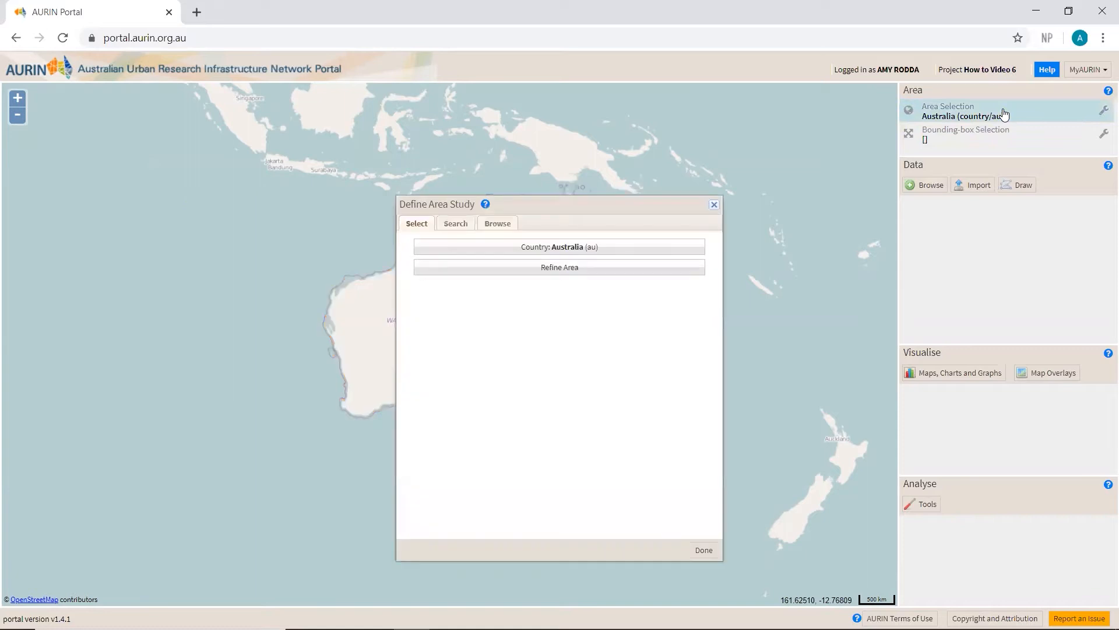
# - Refine the study area from Australia to Victoria using the States and Territories sub-level
pyautogui.click(559, 269)
pyautogui.click(699, 270)
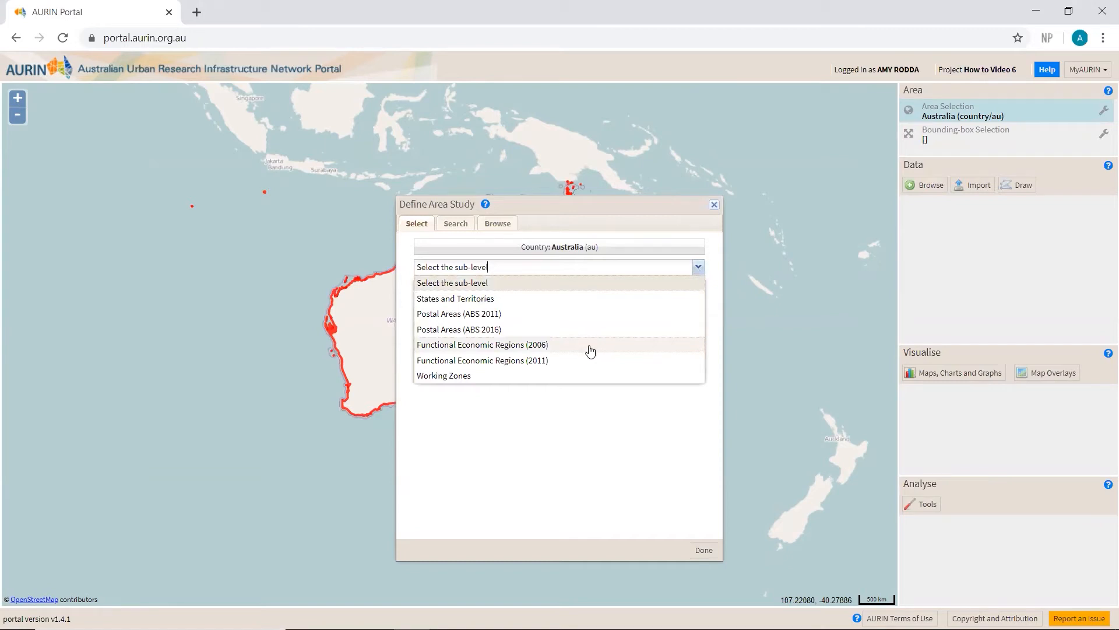
pyautogui.click(543, 301)
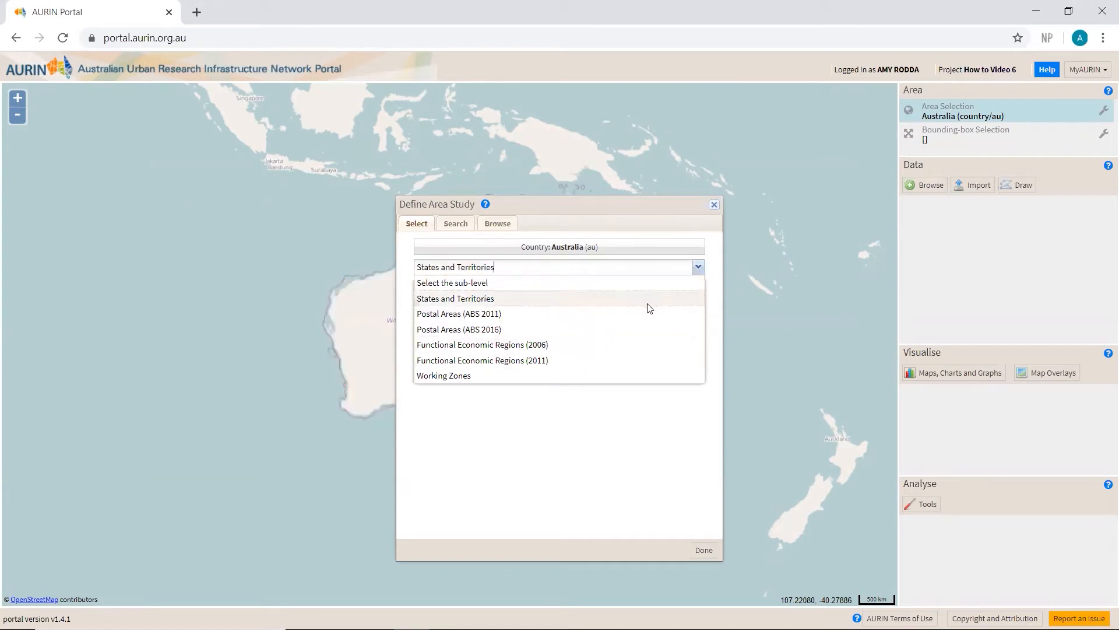
pyautogui.click(699, 287)
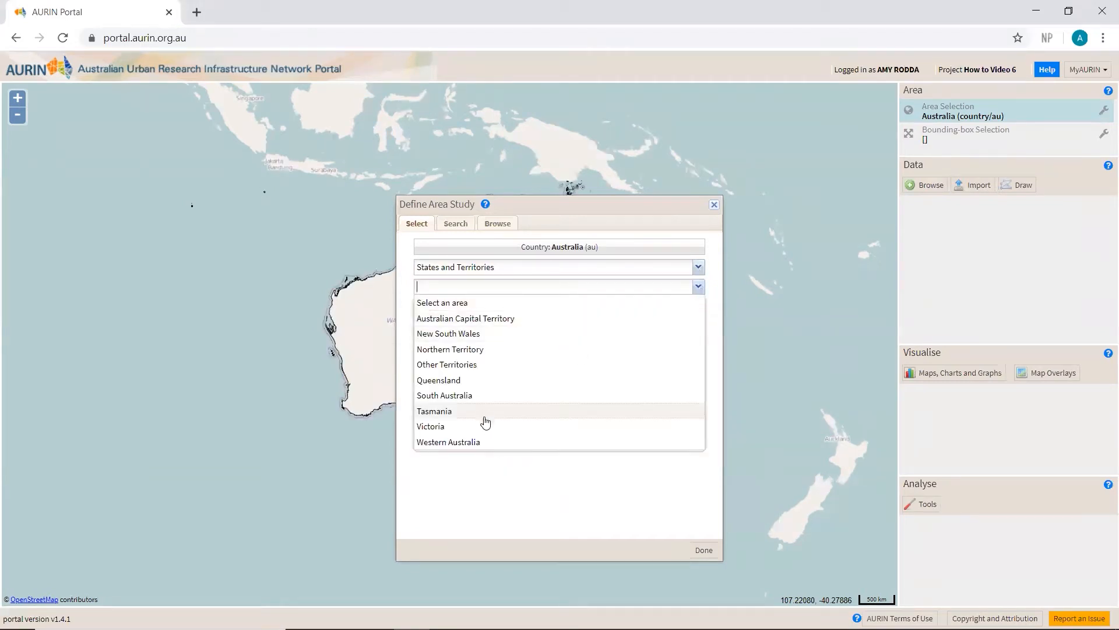
pyautogui.click(509, 420)
# - Refine the study area to Greater Melbourne using the Greater Capital City Statistical Areas (2016) sub-level
pyautogui.click(699, 292)
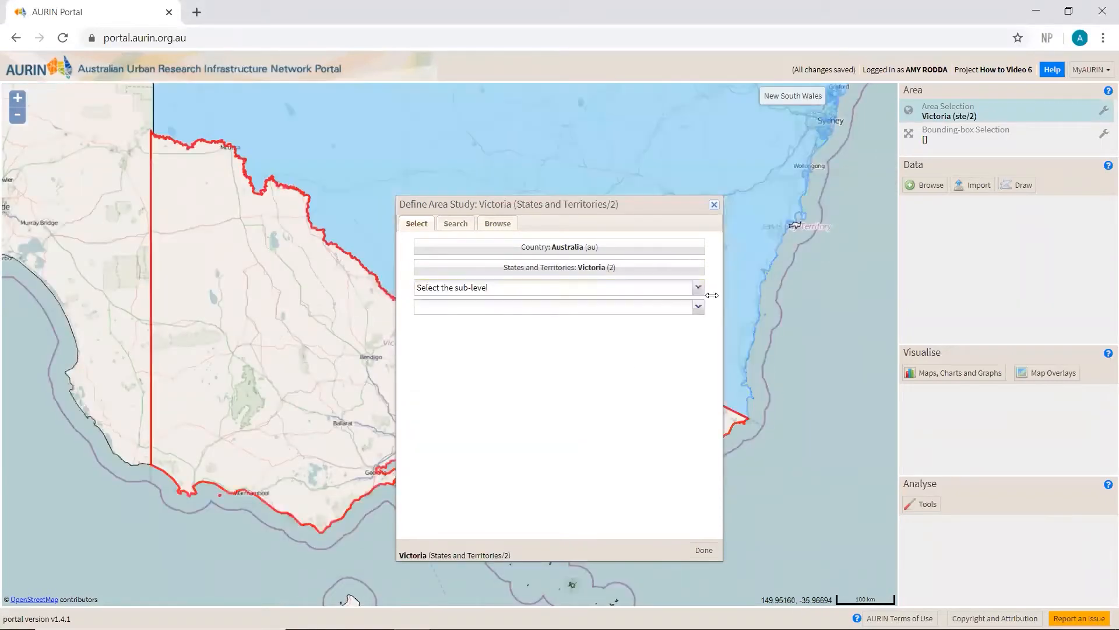
pyautogui.click(699, 288)
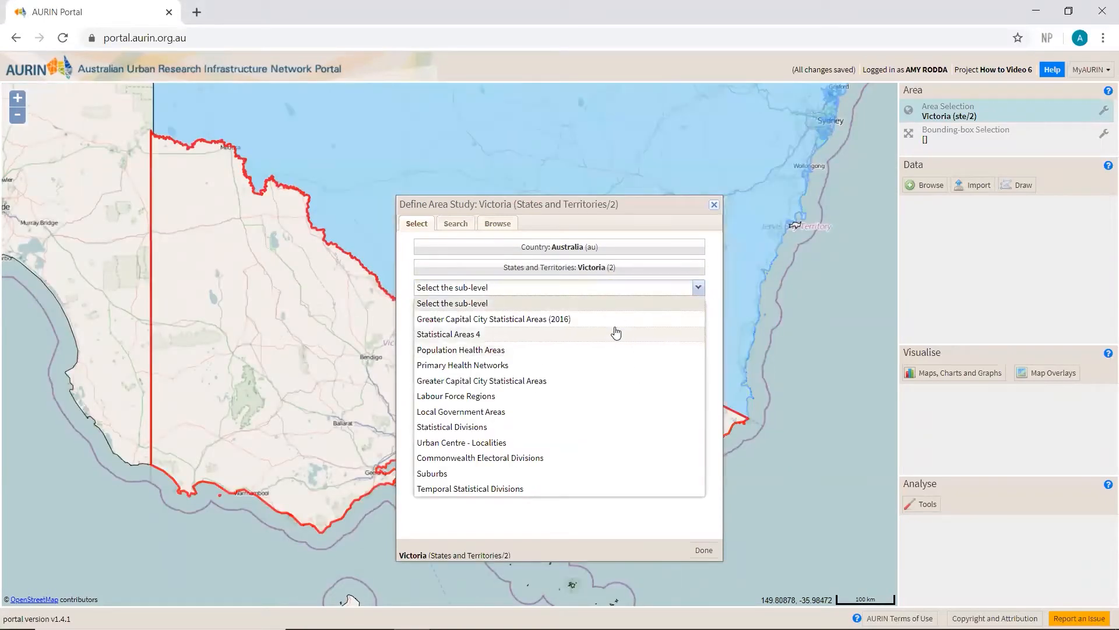
pyautogui.click(619, 323)
pyautogui.click(698, 307)
pyautogui.click(652, 338)
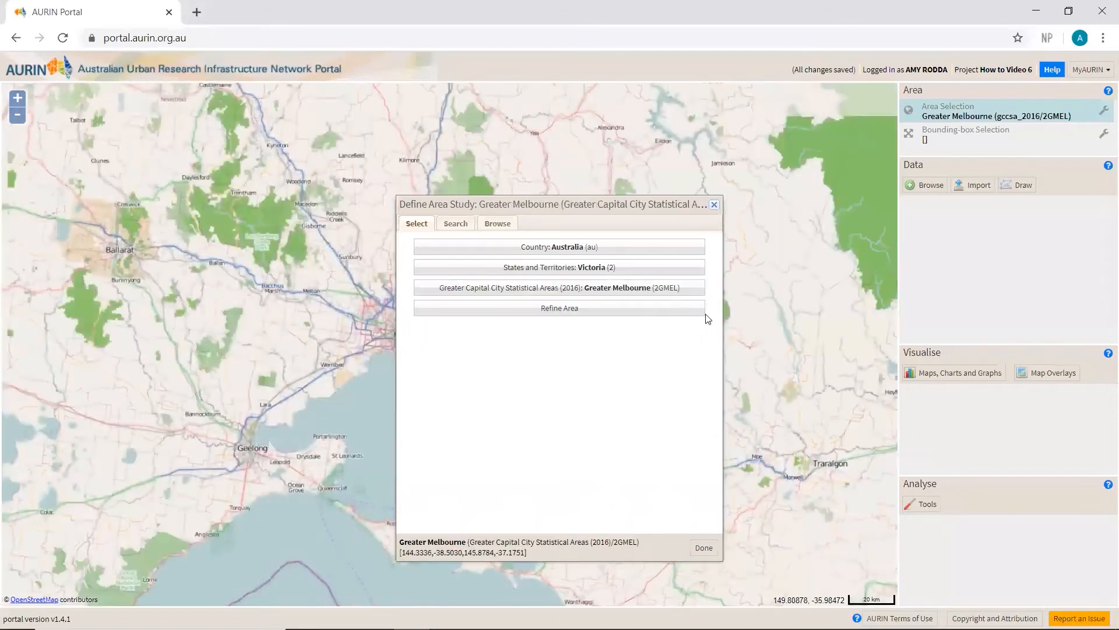
# - Refine the study area to Melbourne - Inner using the Statistical Areas 4 (2016) sub-level
pyautogui.click(698, 307)
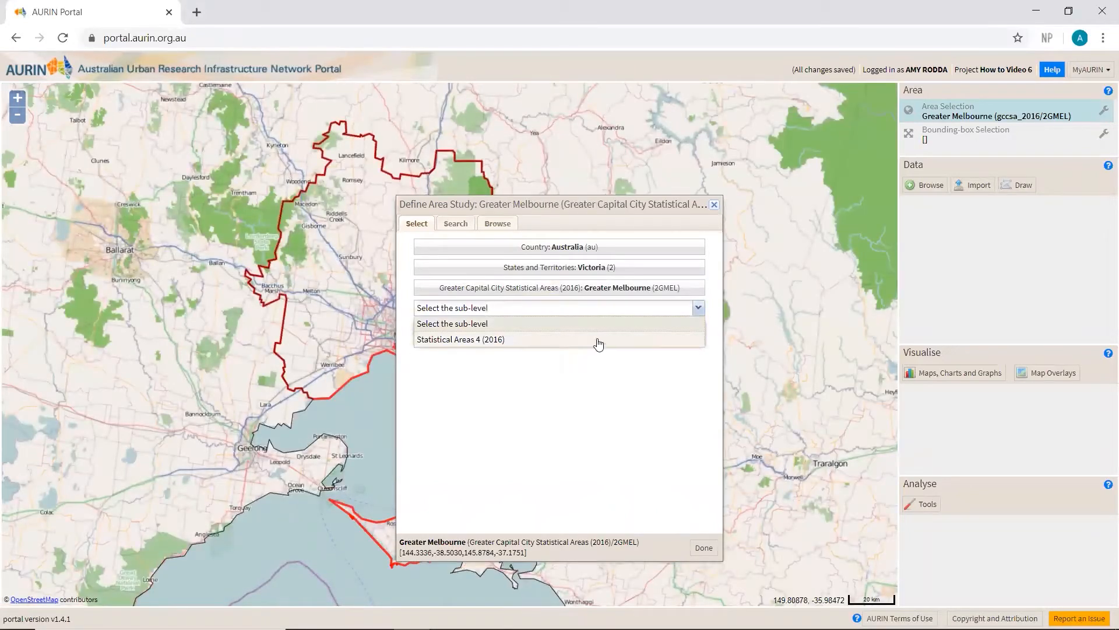
pyautogui.click(592, 341)
pyautogui.click(699, 327)
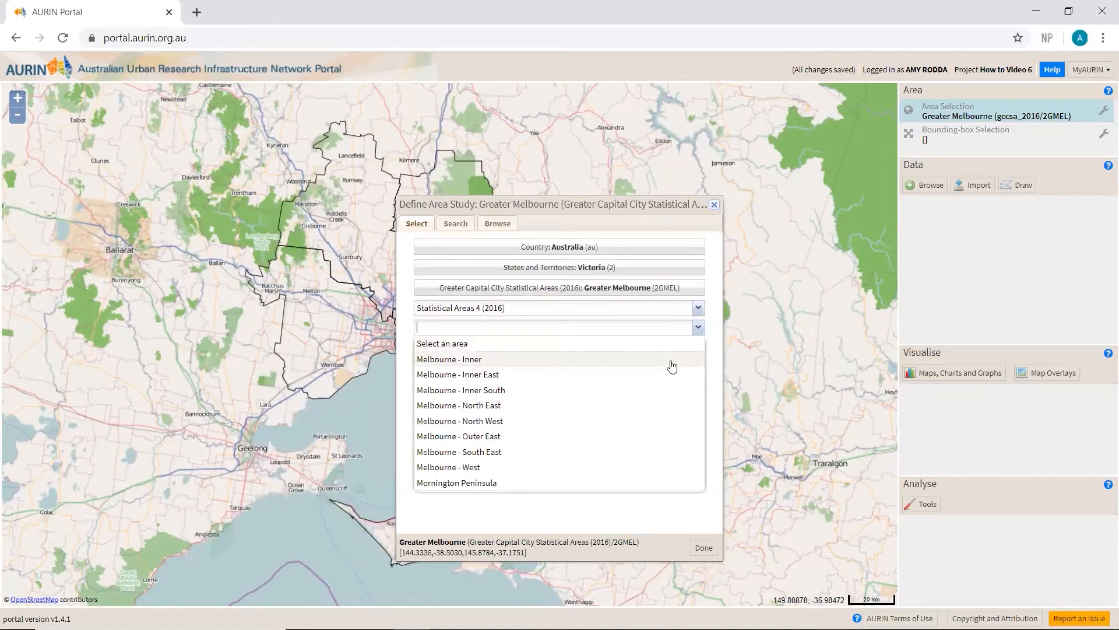
pyautogui.click(670, 361)
# - Refine the study area to Melbourne City using the Statistical Areas 3 (2016) sub-level and finish the area definition
pyautogui.click(696, 331)
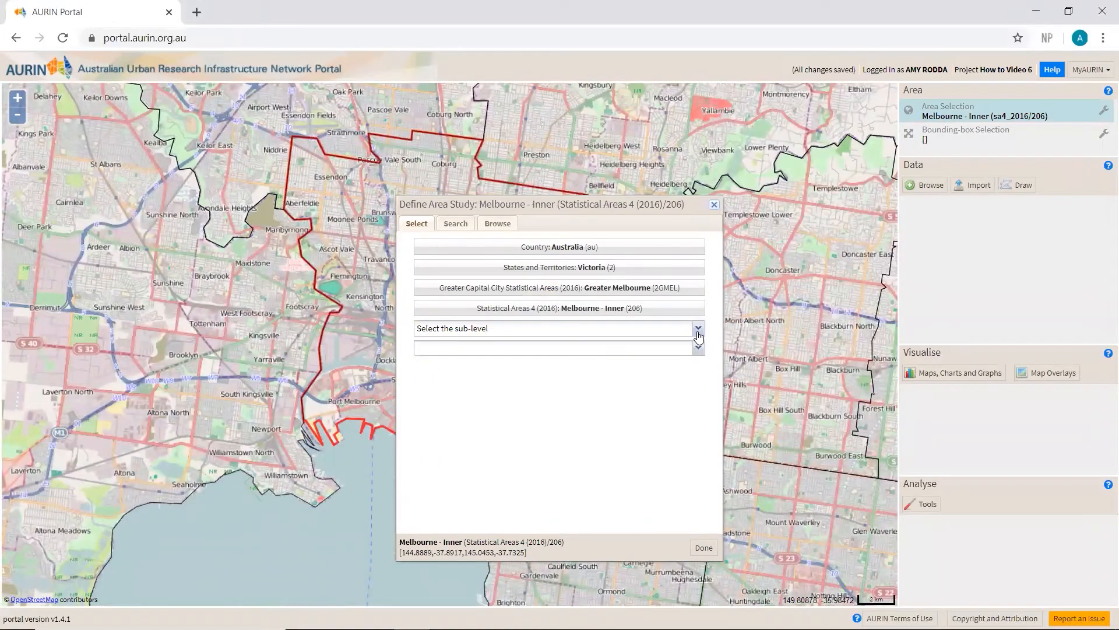
pyautogui.click(697, 328)
pyautogui.click(665, 360)
pyautogui.click(698, 347)
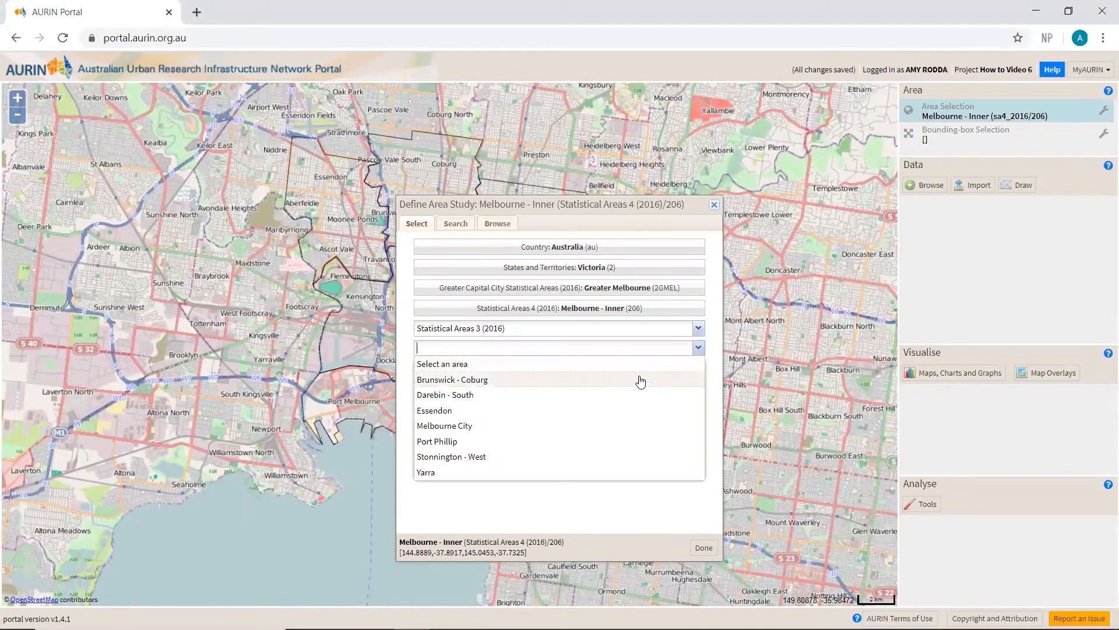
pyautogui.click(624, 429)
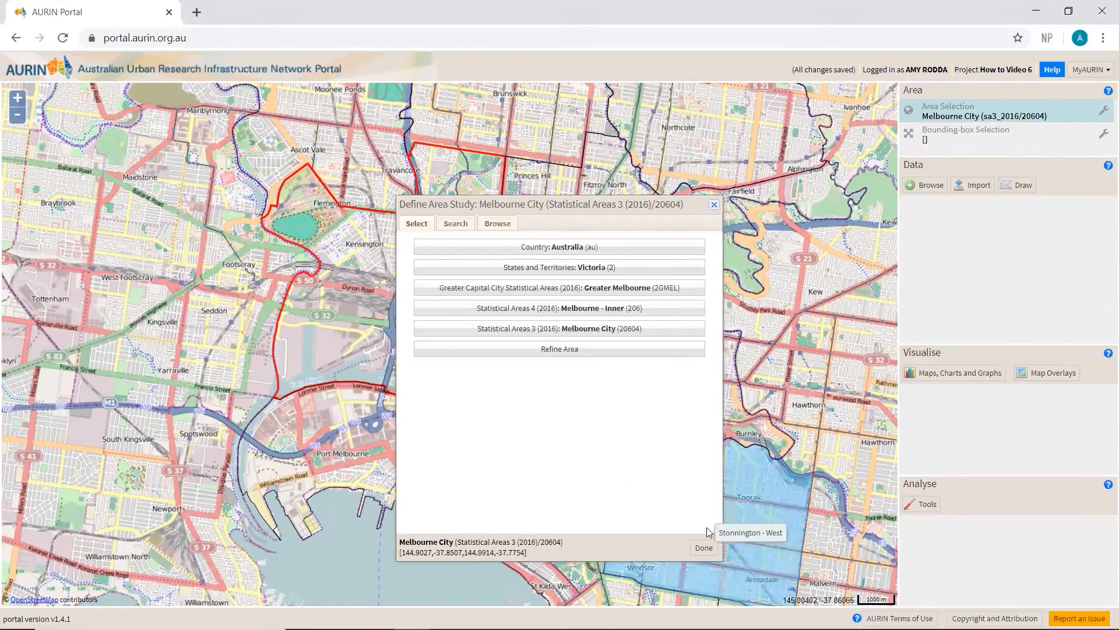
pyautogui.click(706, 548)
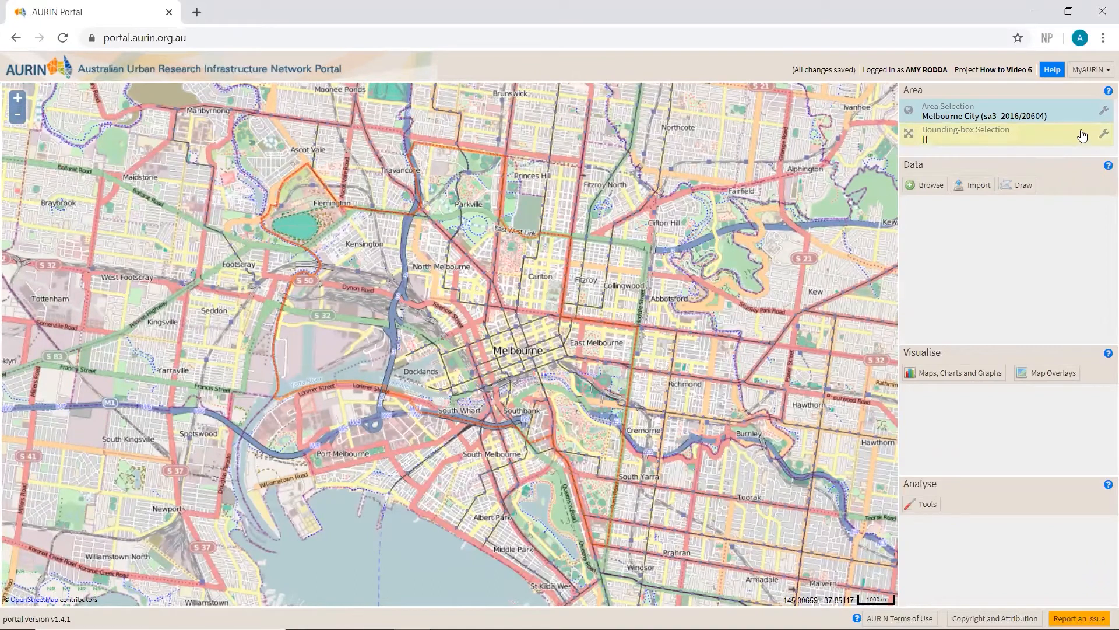
# - Copy the Melbourne City area as the bounding box and make the bounding-box selection active for editing
pyautogui.click(1104, 112)
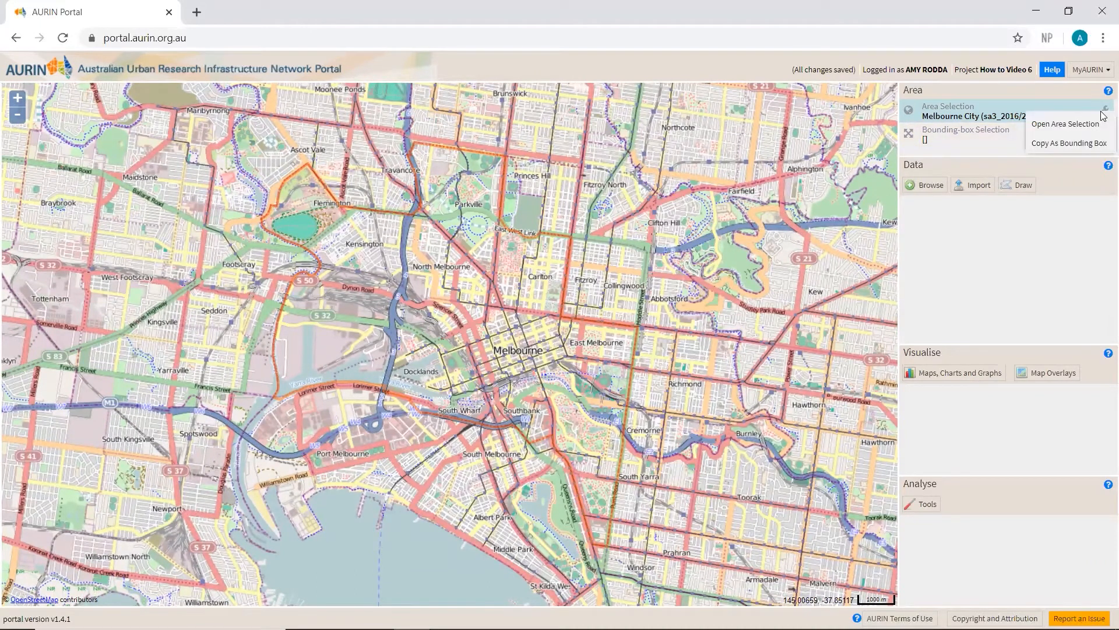
pyautogui.click(1086, 146)
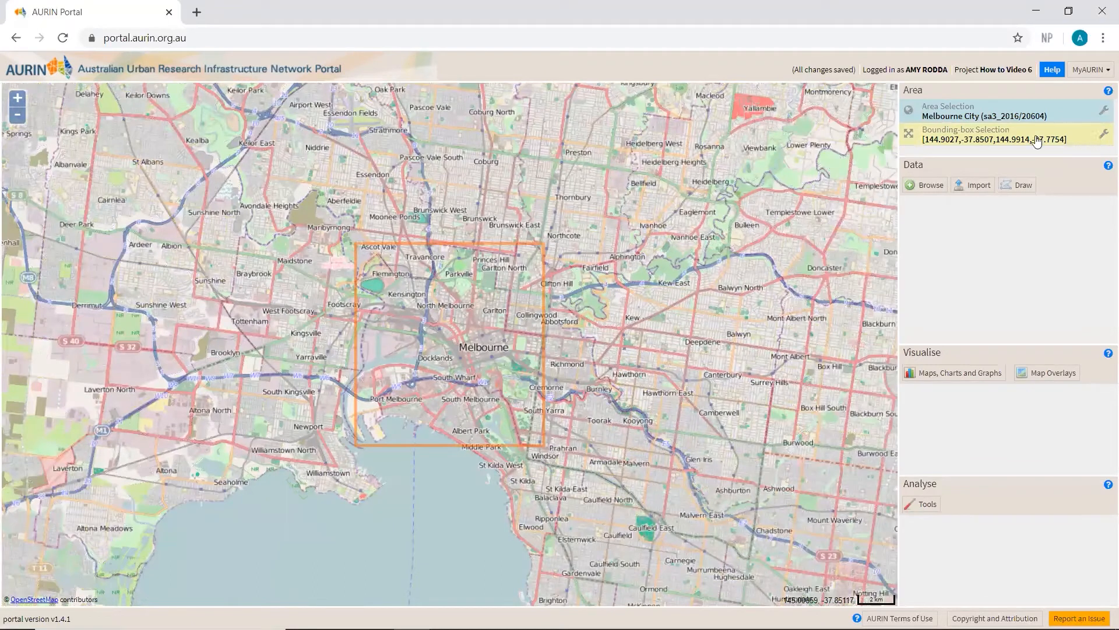
pyautogui.click(1036, 142)
# - Shrink the bounding box around central Melbourne to about longitude 144.9291 to 144.9774 and latitude -37.8302 to -37.7962
pyautogui.scroll(1, 411, 394)
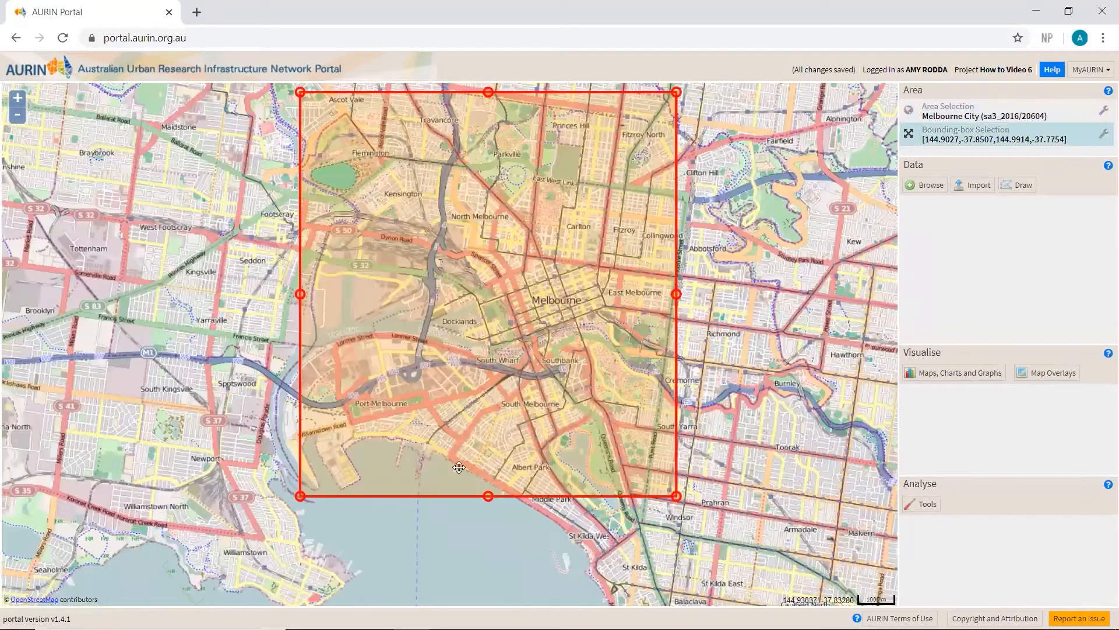
pyautogui.moveTo(489, 496); pyautogui.dragTo(488, 385)
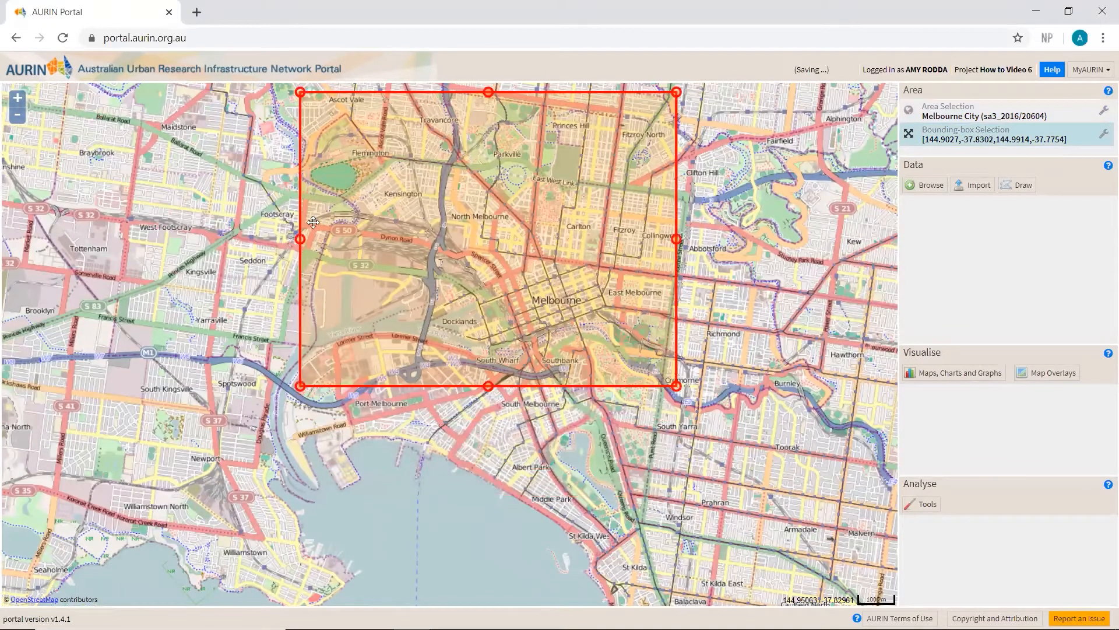
pyautogui.moveTo(300, 239); pyautogui.dragTo(414, 250)
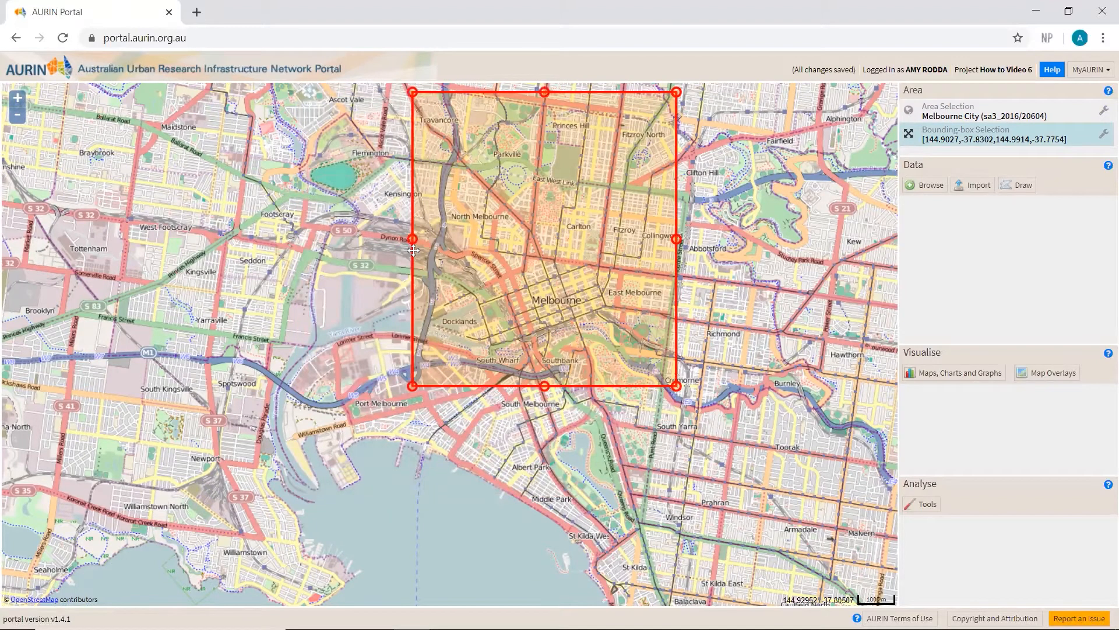
pyautogui.moveTo(676, 239); pyautogui.dragTo(617, 238)
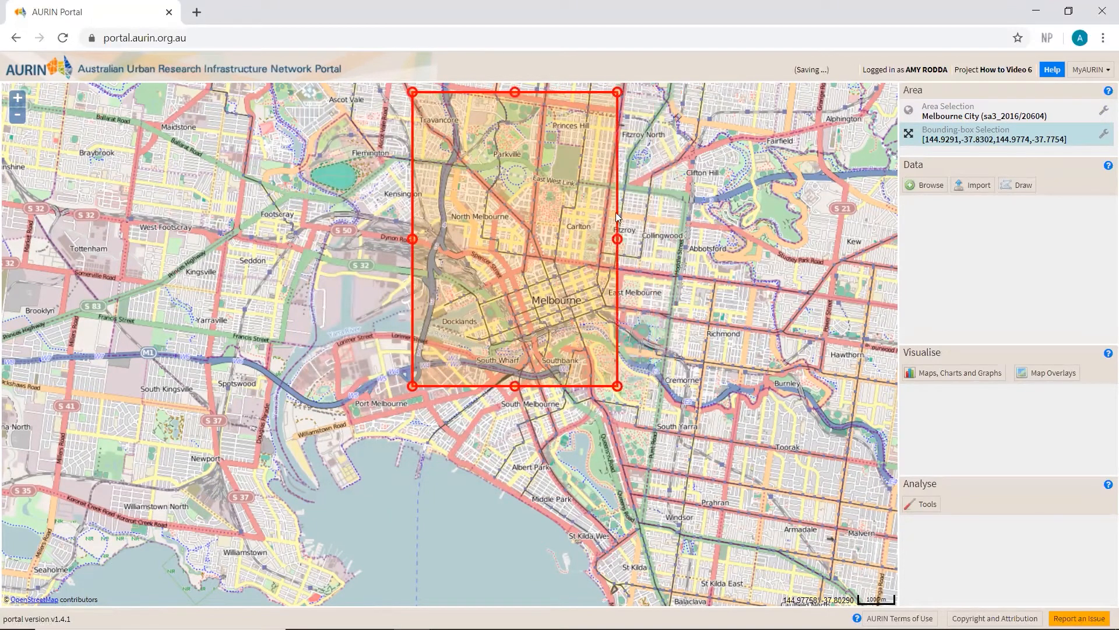
pyautogui.moveTo(514, 92); pyautogui.dragTo(515, 215)
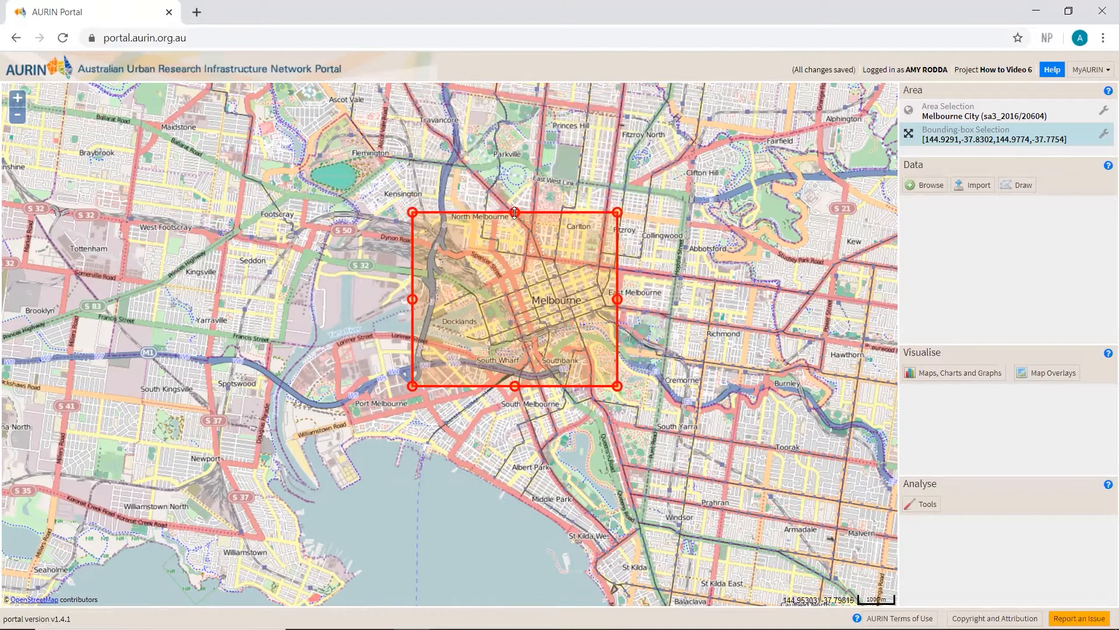
pyautogui.scroll(1, 628, 270)
pyautogui.moveTo(644, 268); pyautogui.dragTo(706, 318)
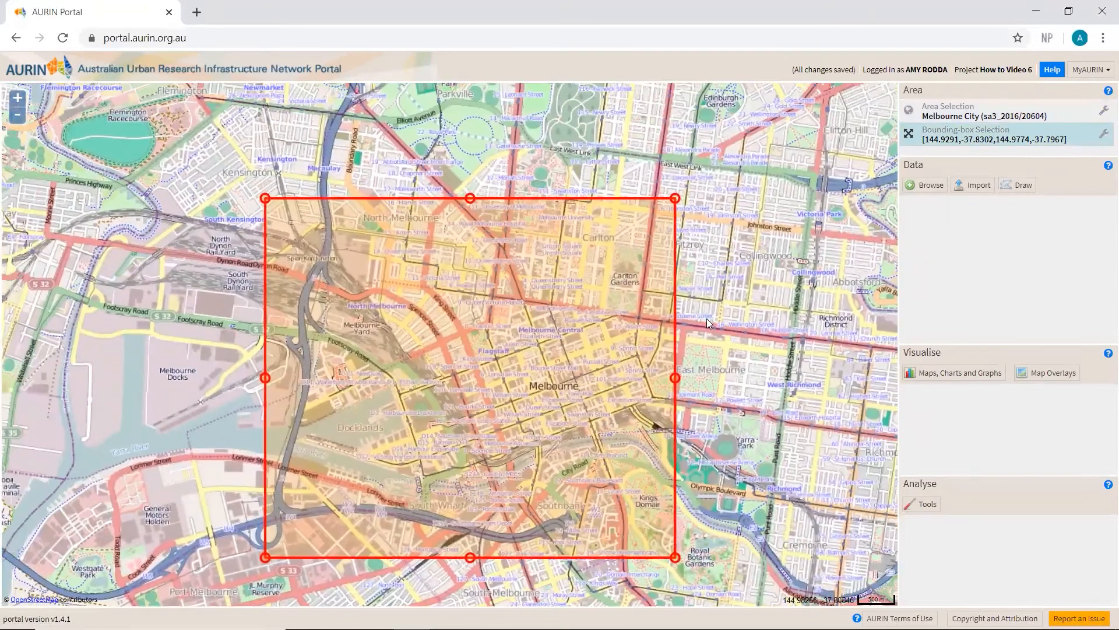
pyautogui.moveTo(472, 198); pyautogui.dragTo(474, 192)
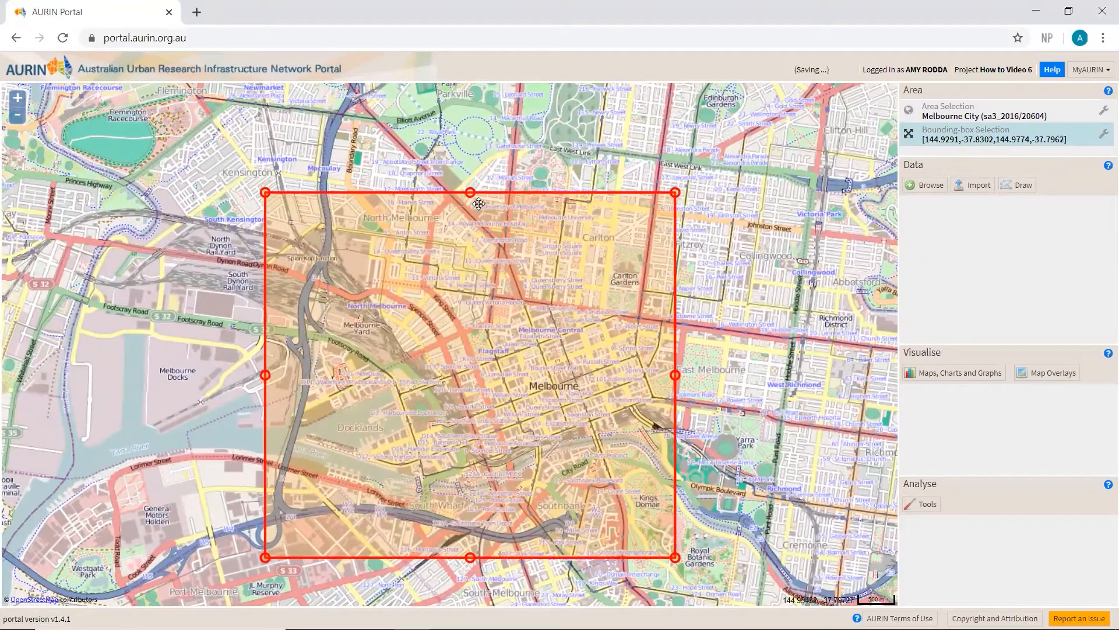
# - Search the available datasets for the keyword "contour" and sort them by end date, newest first
pyautogui.click(929, 187)
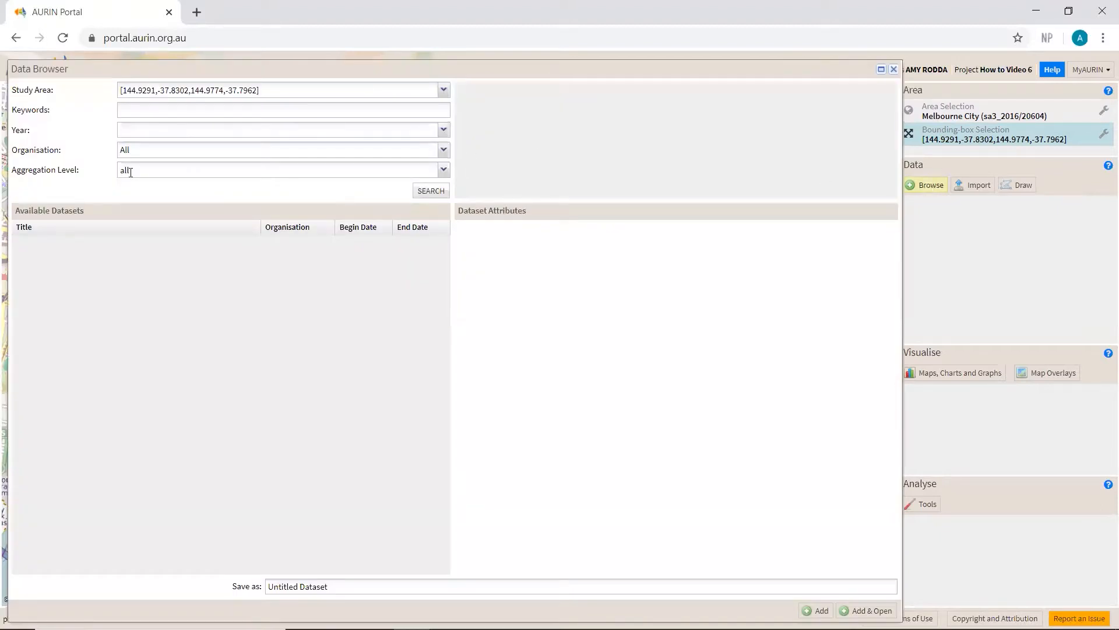
pyautogui.write('contour')
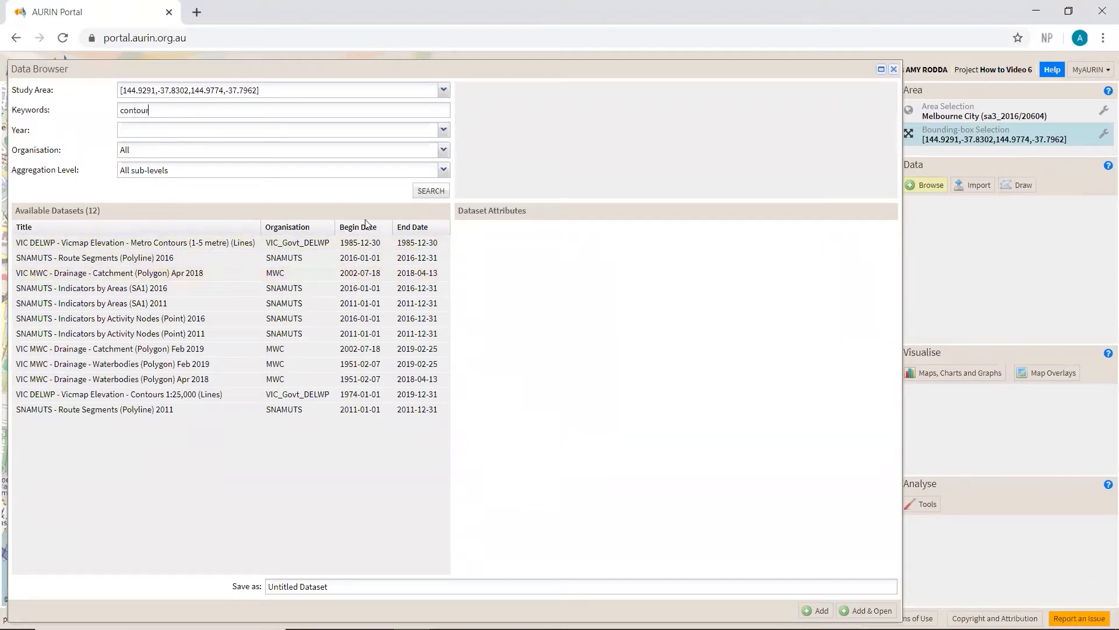
pyautogui.click(408, 228)
pyautogui.click(410, 228)
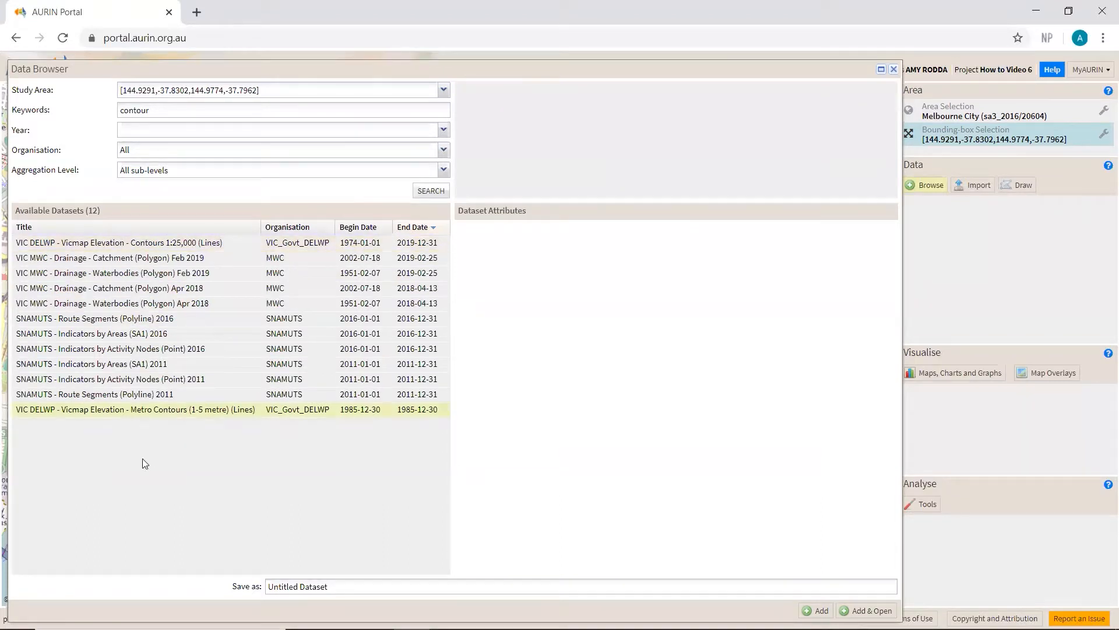
# - Choose the dataset VIC DELWP - Vicmap Elevation - Metro Contours (1-5 metre) (Lines) and include all of its attributes
pyautogui.moveTo(106, 408)
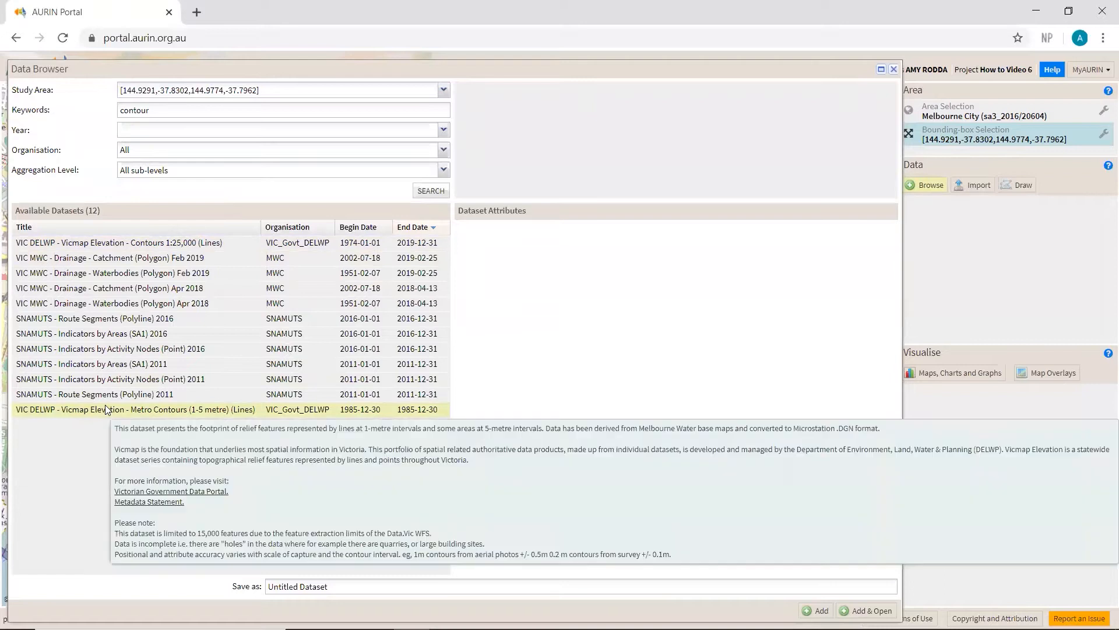
pyautogui.click(202, 409)
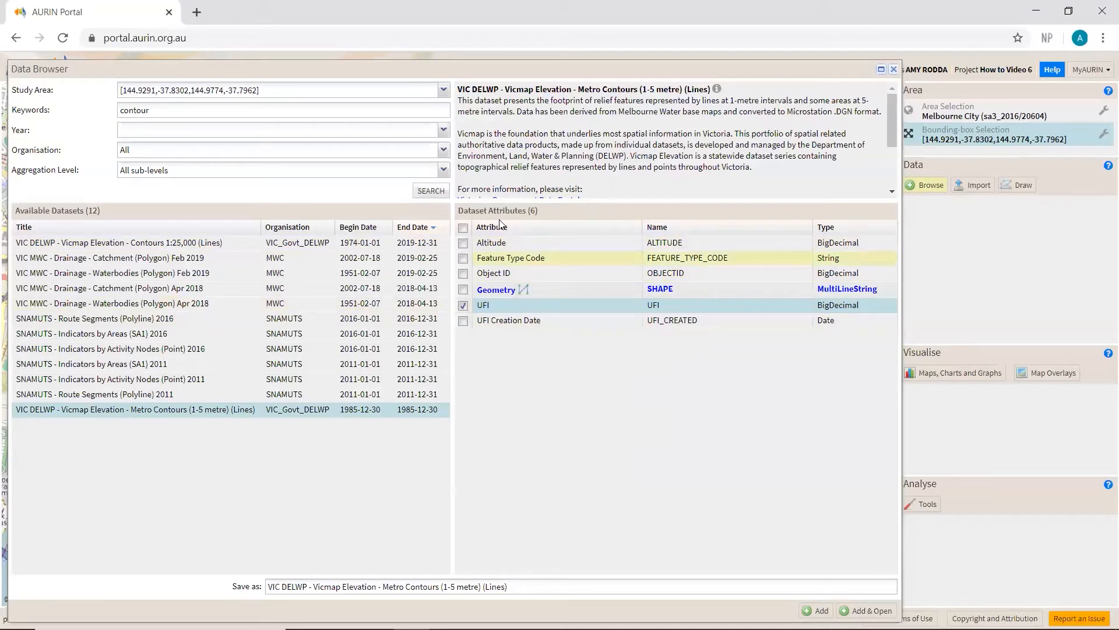
pyautogui.click(463, 227)
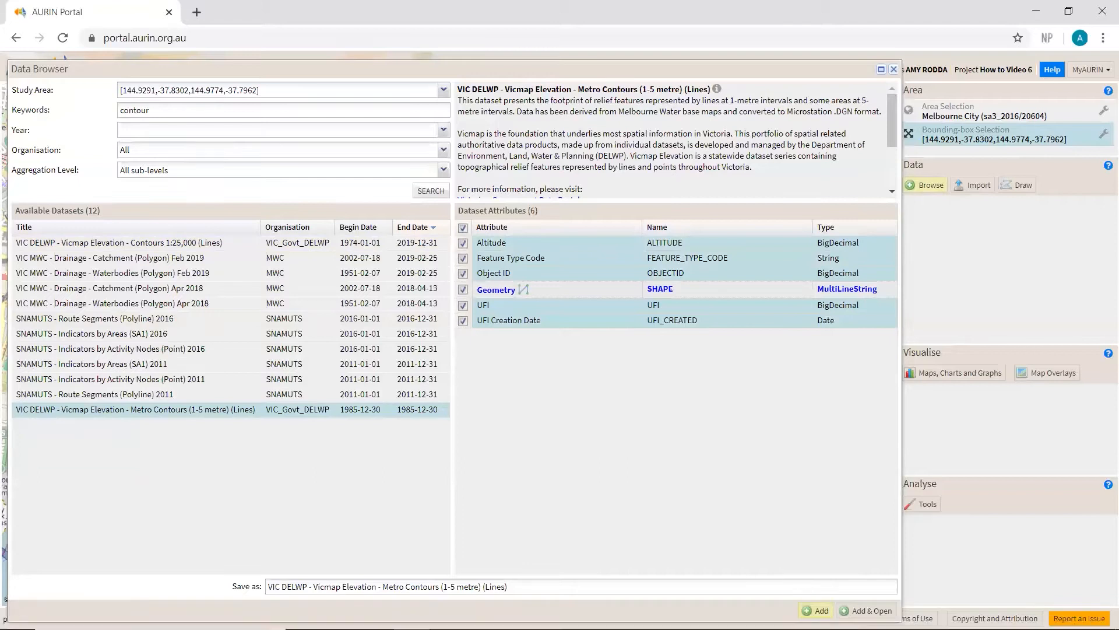
# - Name the dataset Contours_Melbourne, add it to the project and close the data browser
pyautogui.tripleClick(534, 585)
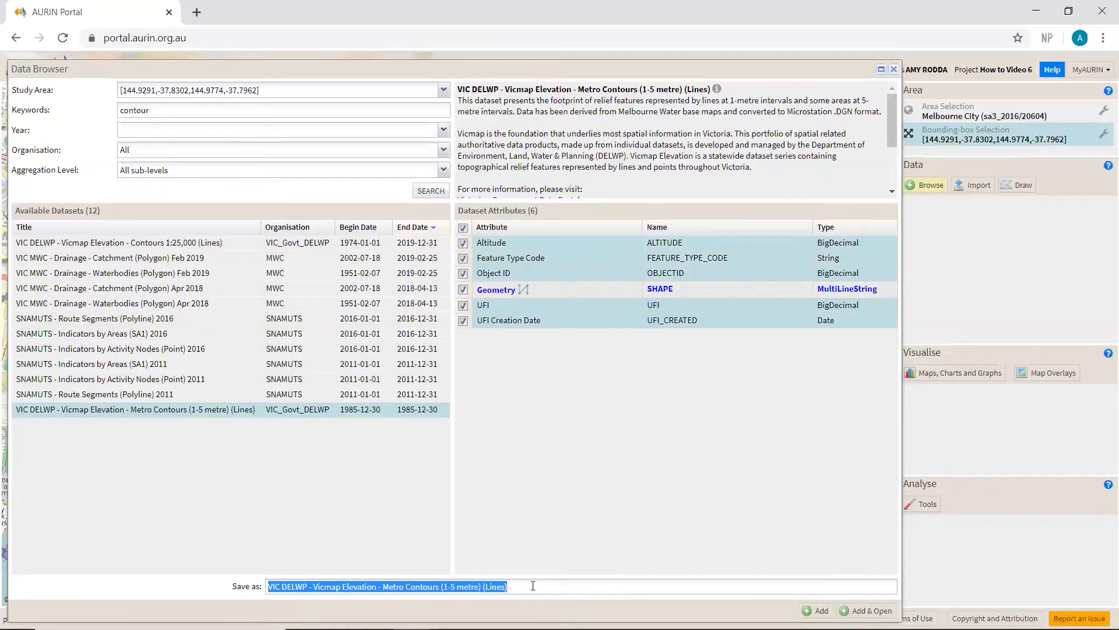
pyautogui.write('Contours')
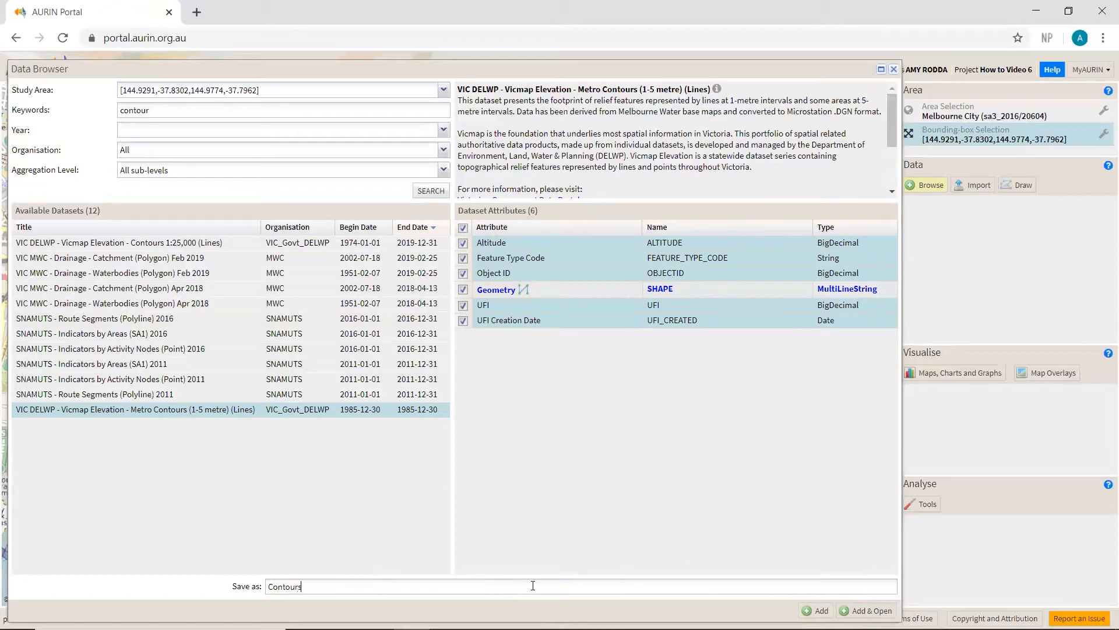
pyautogui.write('_Melbourne')
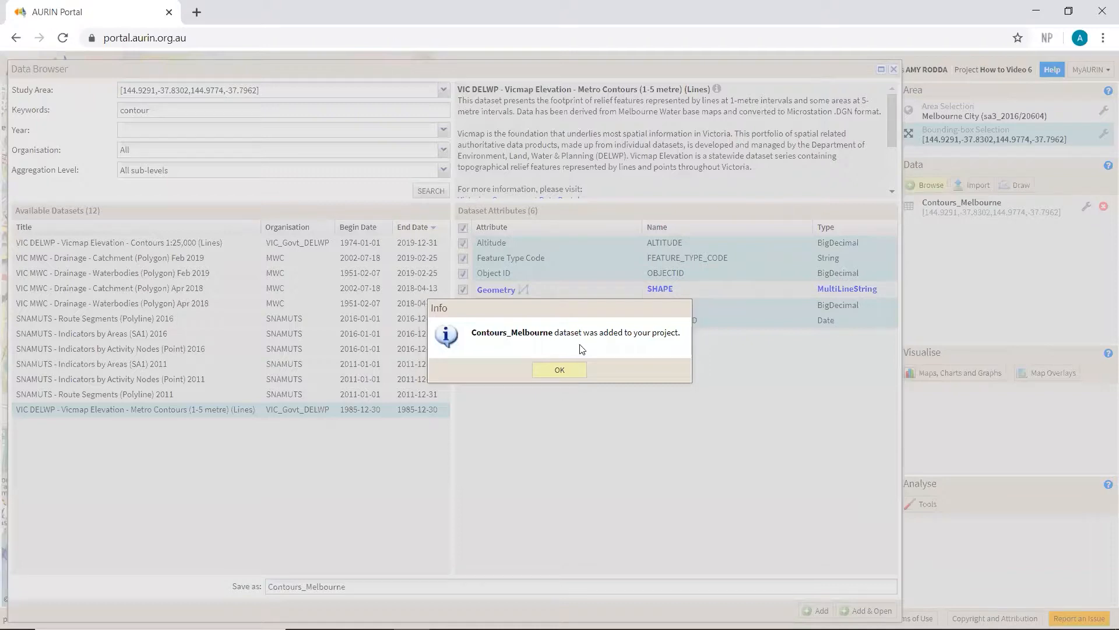
pyautogui.click(562, 368)
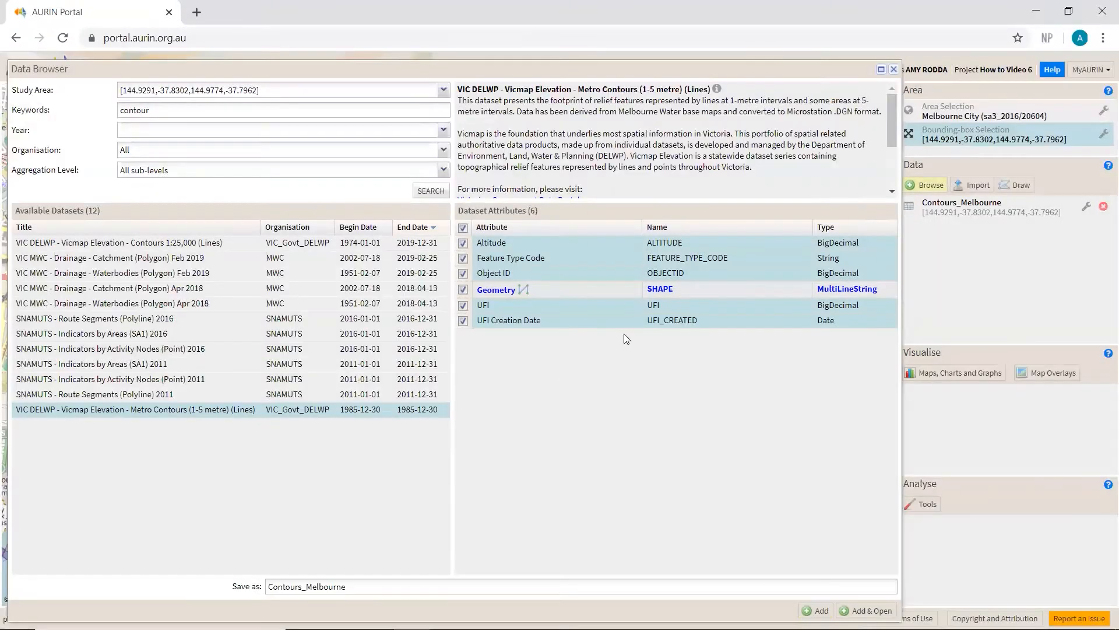
pyautogui.click(893, 70)
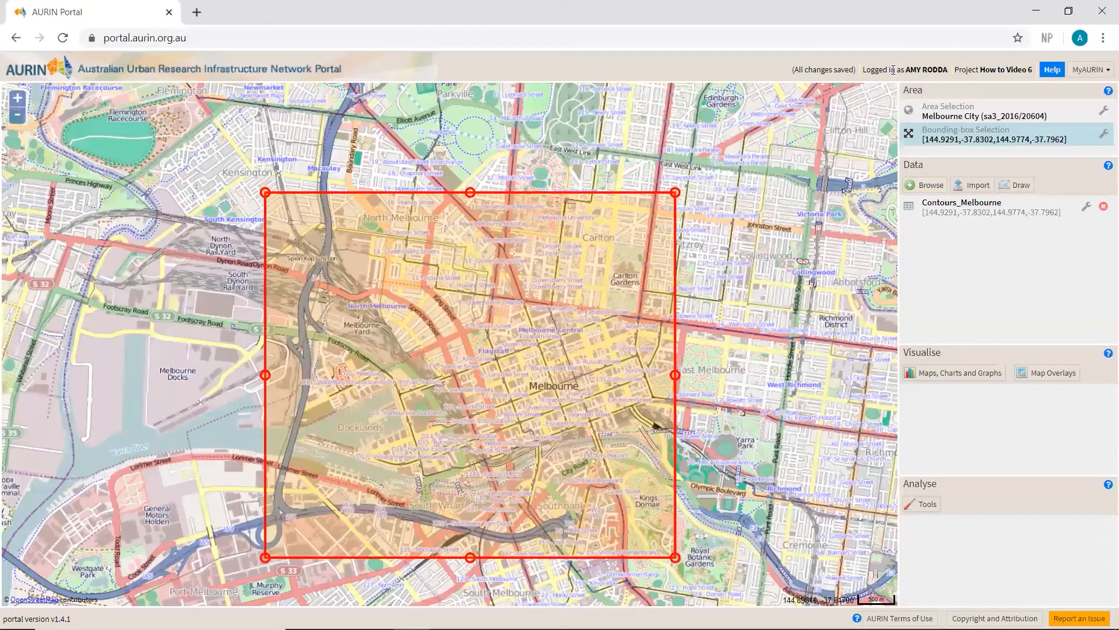
# - Download the Contours_Melbourne dataset as a shapefile and show the downloaded zip in its folder
pyautogui.click(1088, 209)
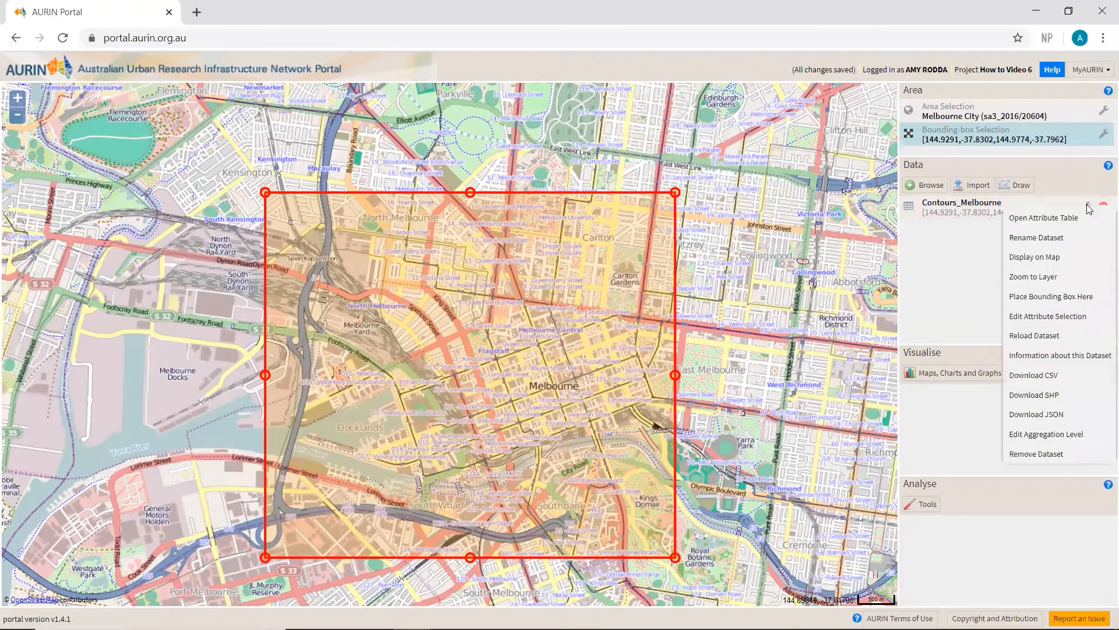
pyautogui.click(1035, 396)
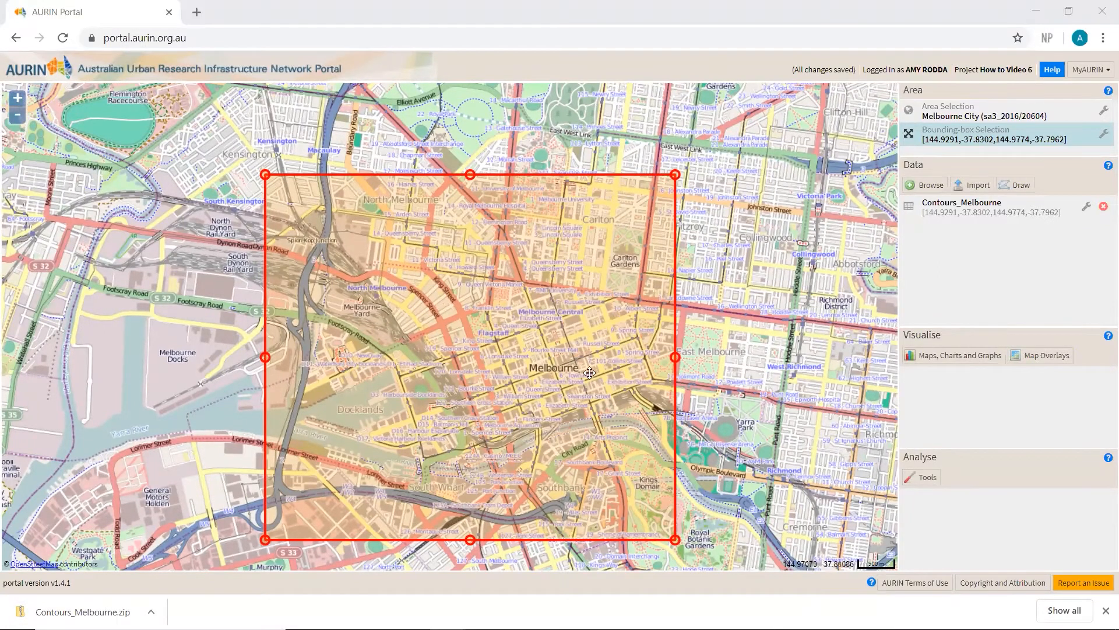
pyautogui.click(151, 611)
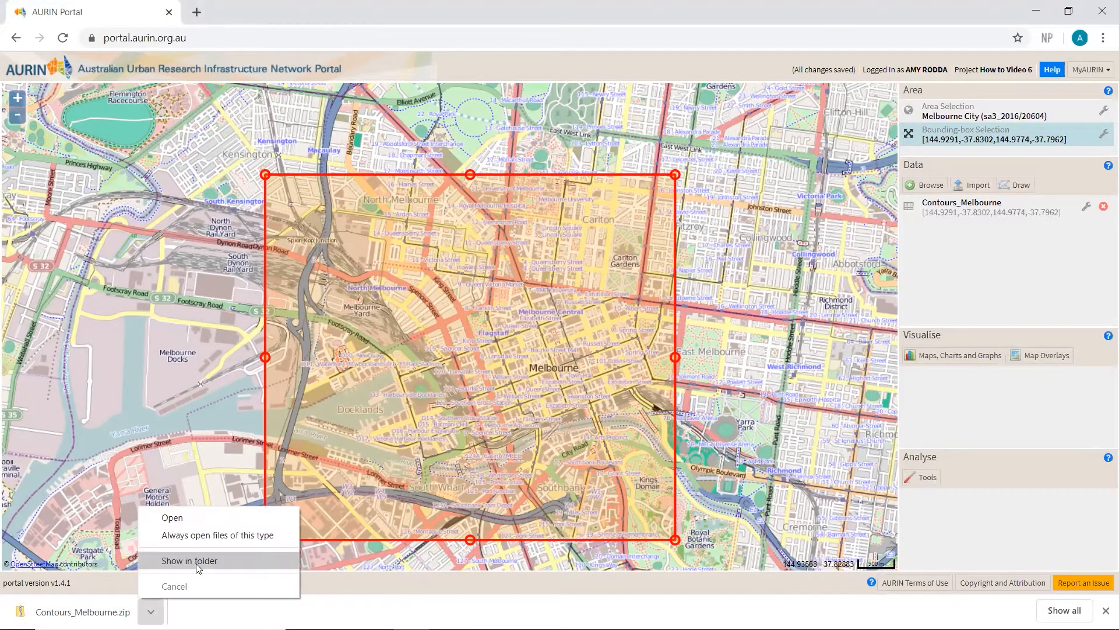
pyautogui.click(196, 563)
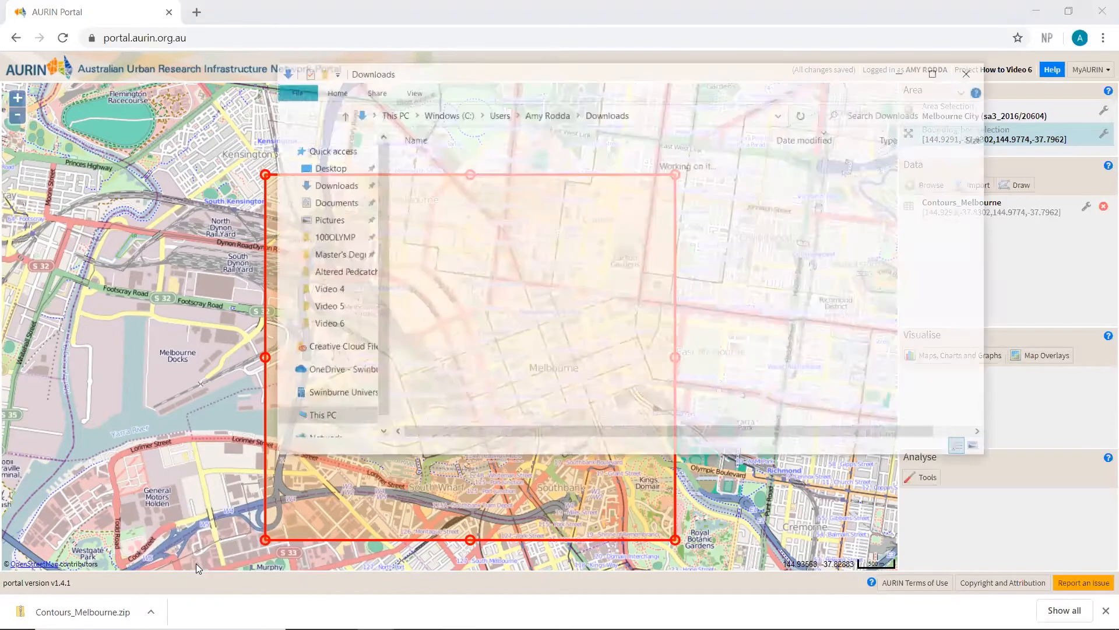
# - Extract Contours_Melbourne.zip to a Contours_Melbourne folder in Downloads and close the file window
pyautogui.rightClick(454, 181)
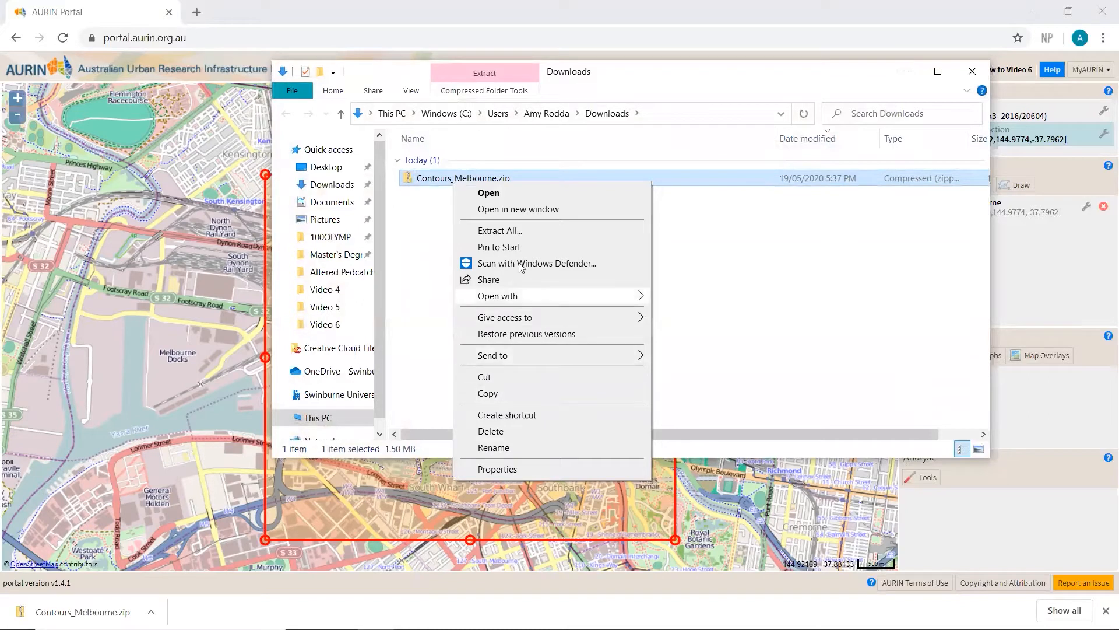
pyautogui.click(520, 233)
pyautogui.click(674, 469)
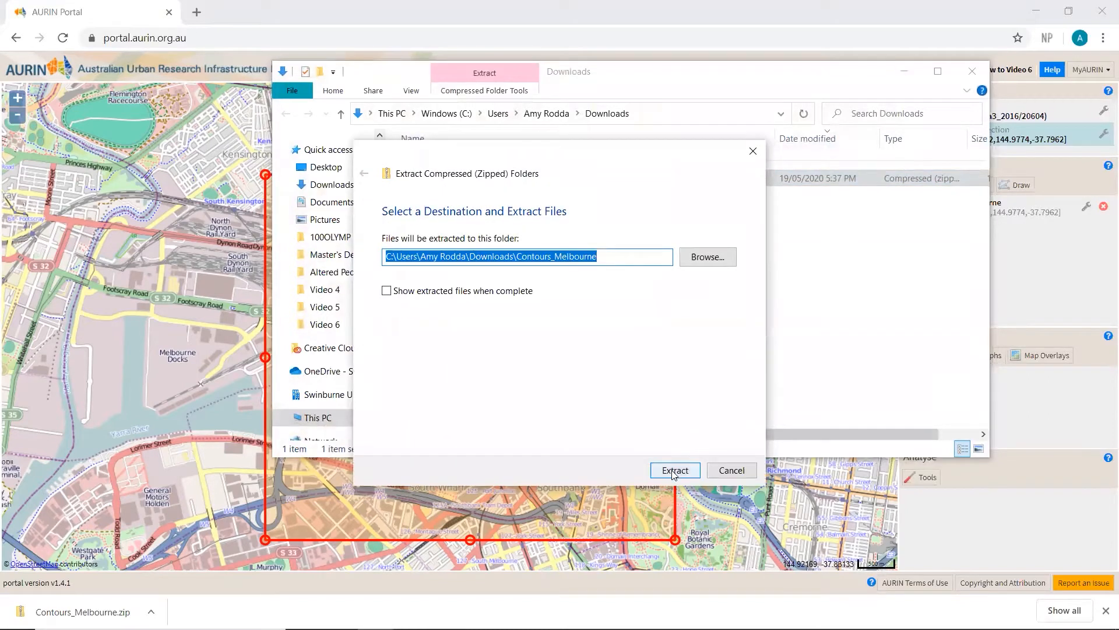
pyautogui.click(690, 324)
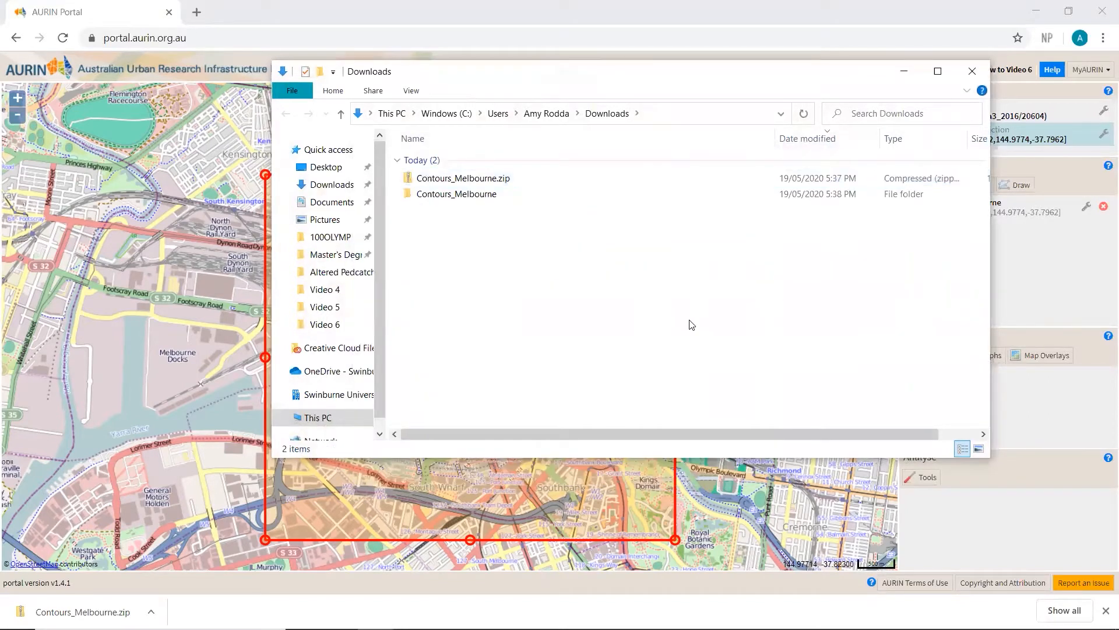
pyautogui.click(981, 70)
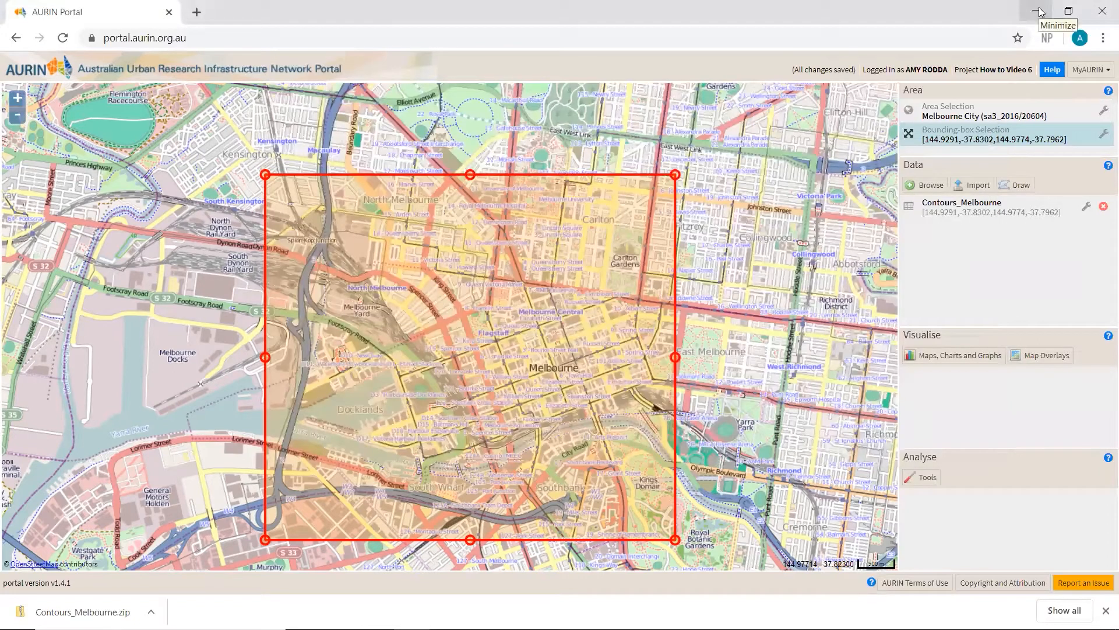
# - Minimize the browser and launch QGIS Desktop 3.10.3 with GRASS 7.8.2 from the QGIS 3.10 folder on the desktop
pyautogui.click(1041, 11)
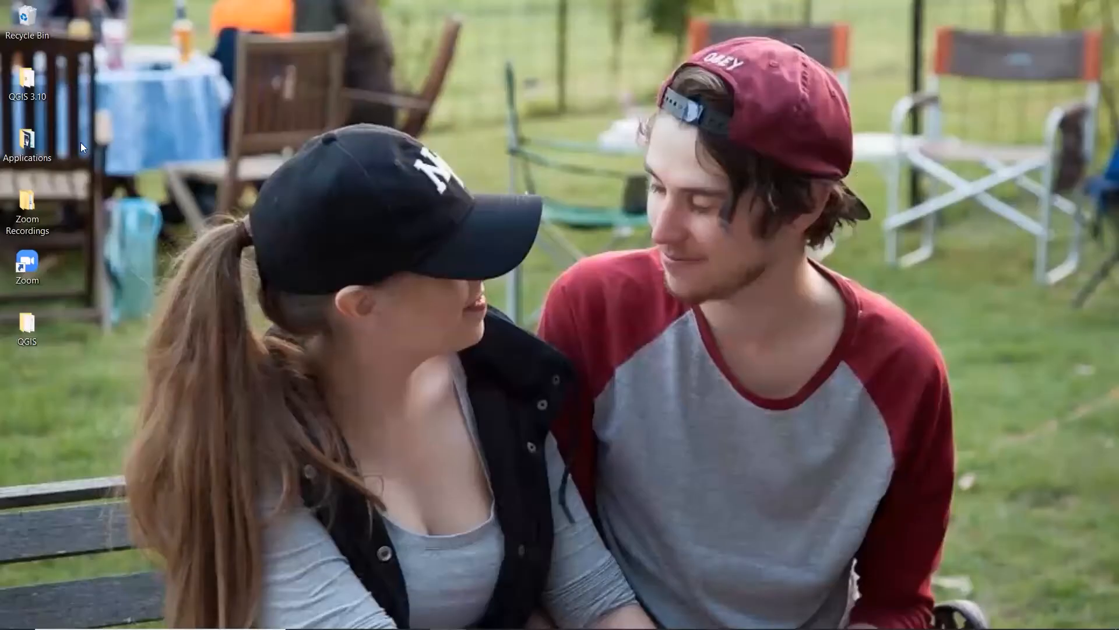
pyautogui.doubleClick(30, 73)
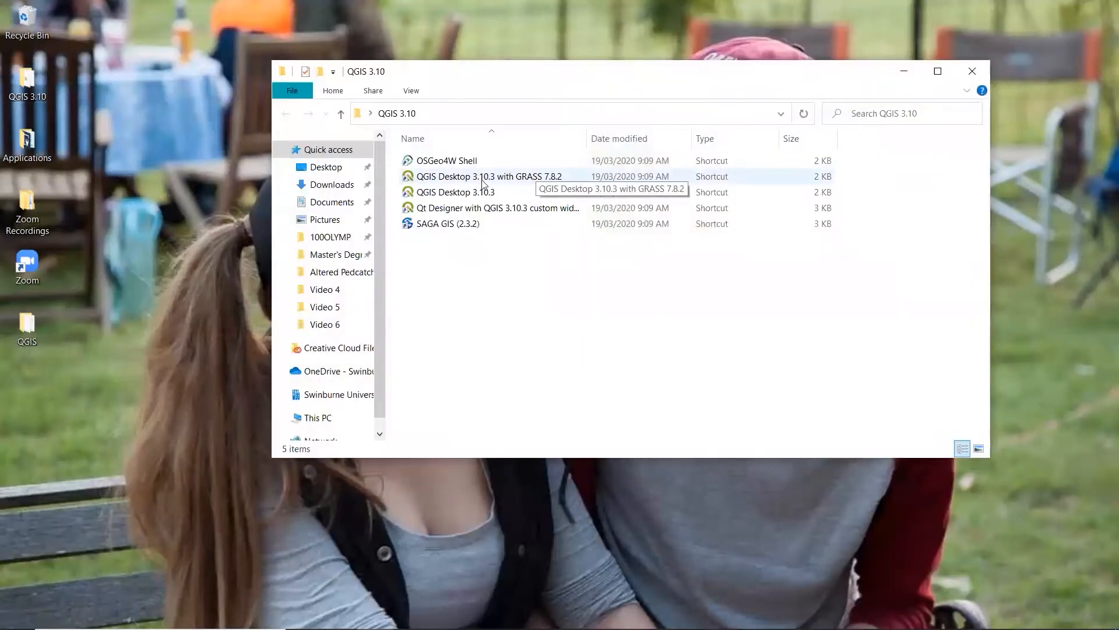
pyautogui.click(528, 182)
pyautogui.doubleClick(529, 180)
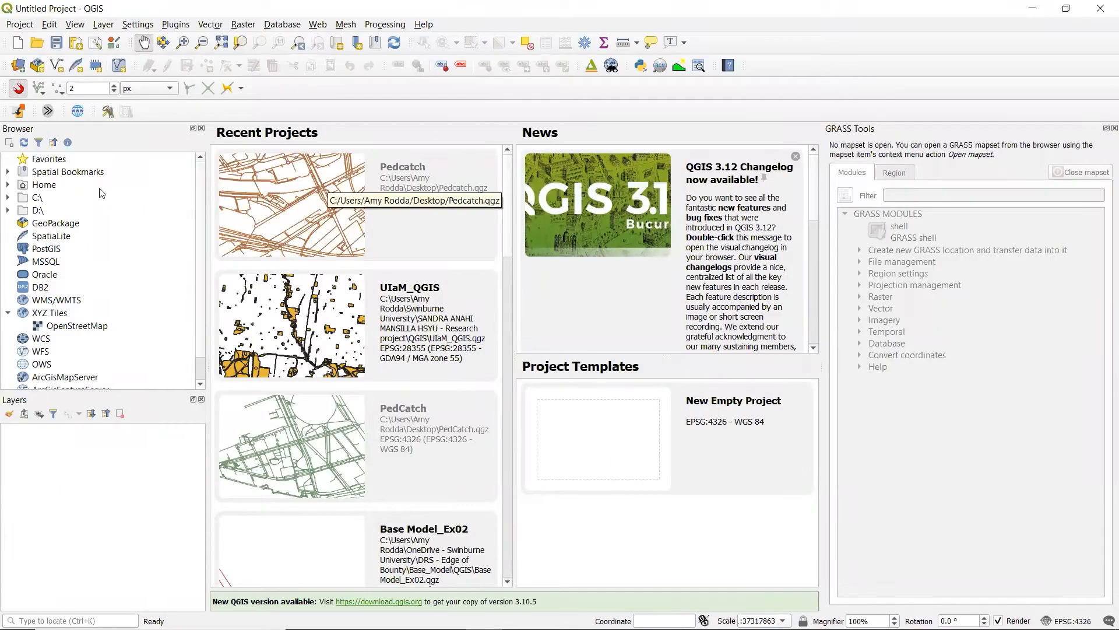
# - Add the contour shapefile from the shp subfolder of Downloads/Contours_Melbourne to the project as a layer
pyautogui.click(8, 185)
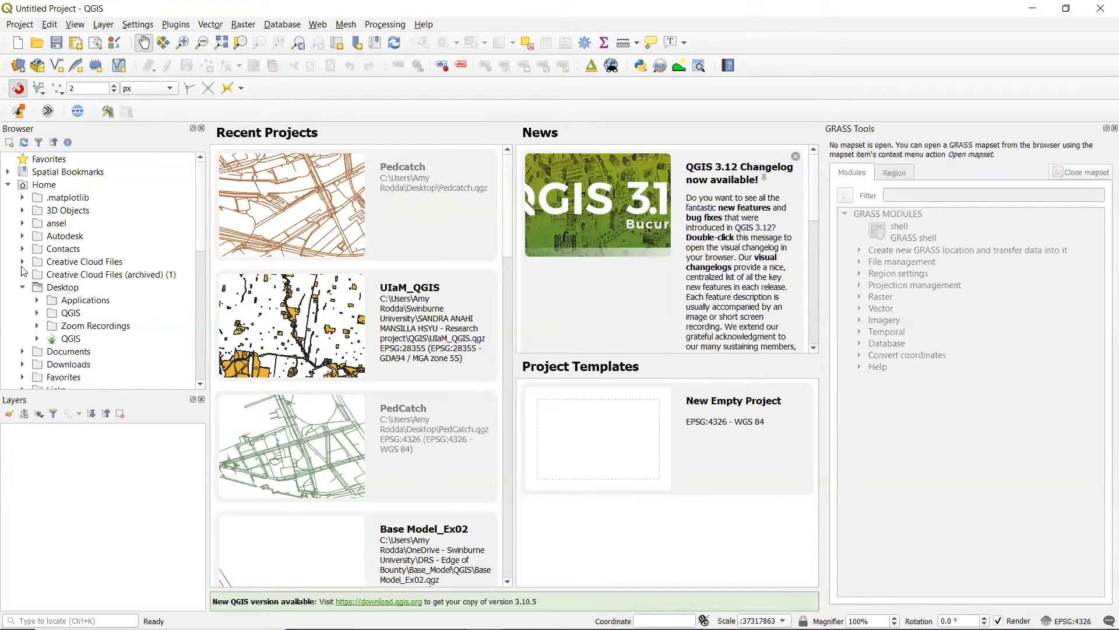
pyautogui.click(23, 287)
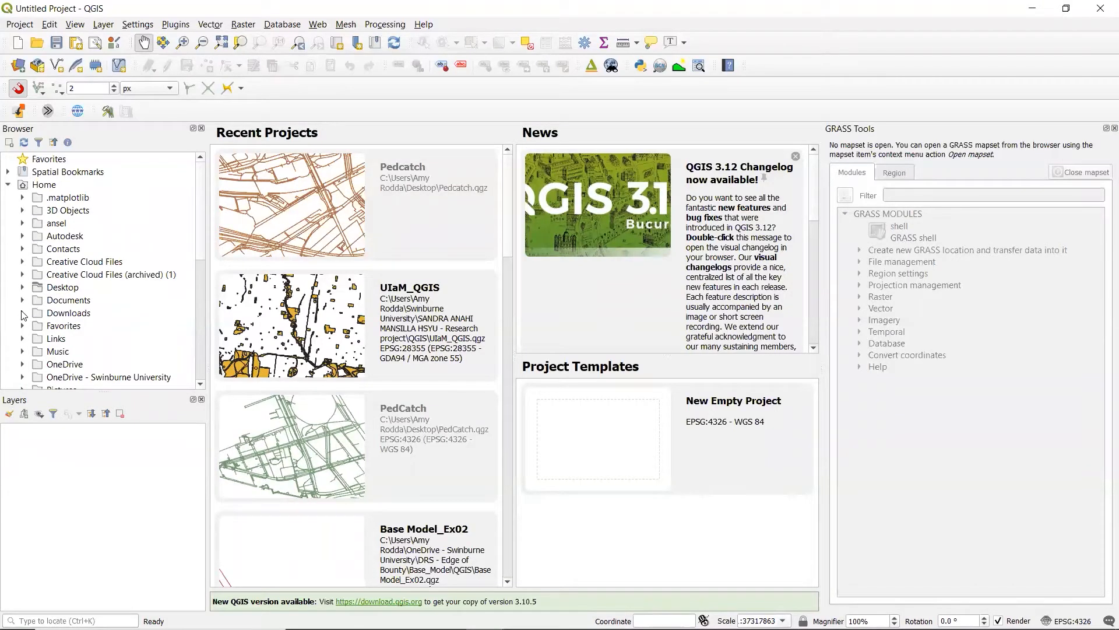
pyautogui.click(22, 313)
pyautogui.click(36, 326)
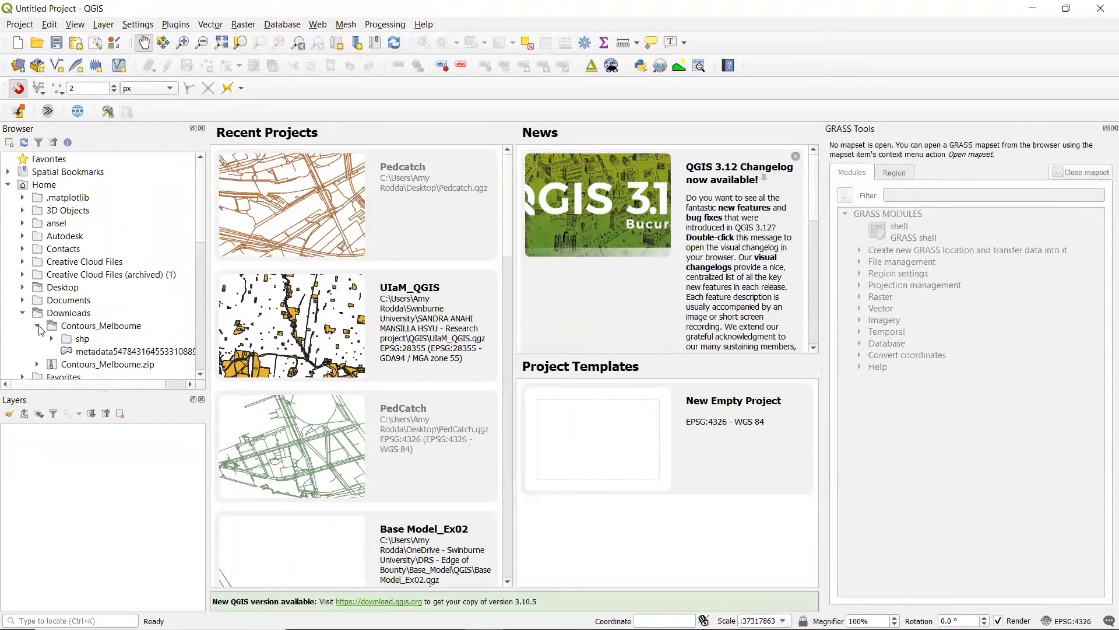
pyautogui.click(51, 339)
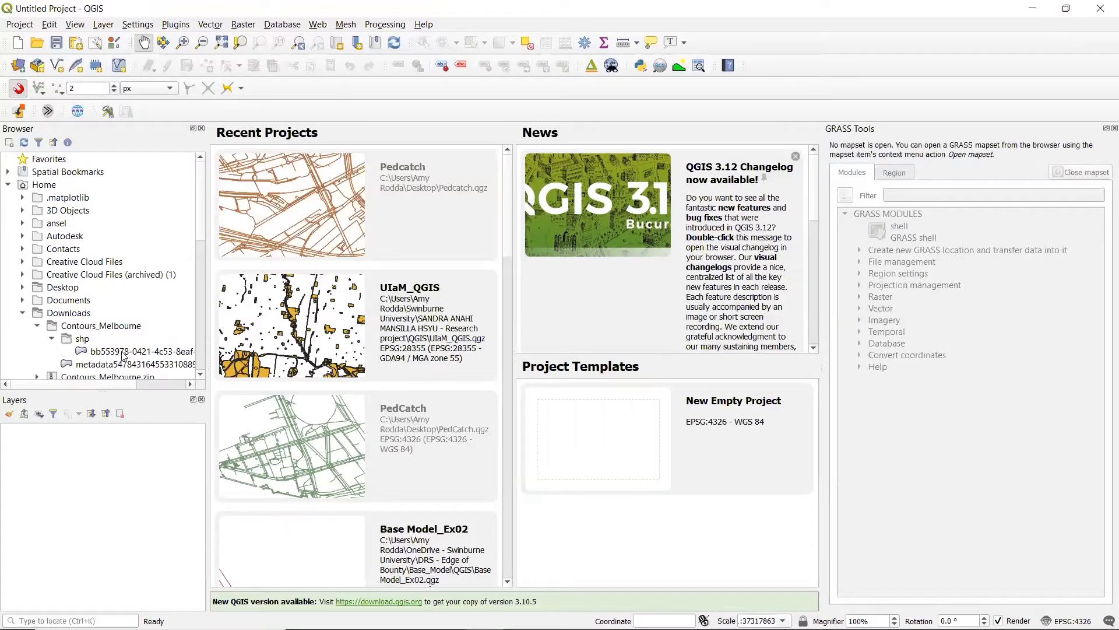
pyautogui.moveTo(125, 355); pyautogui.dragTo(106, 460)
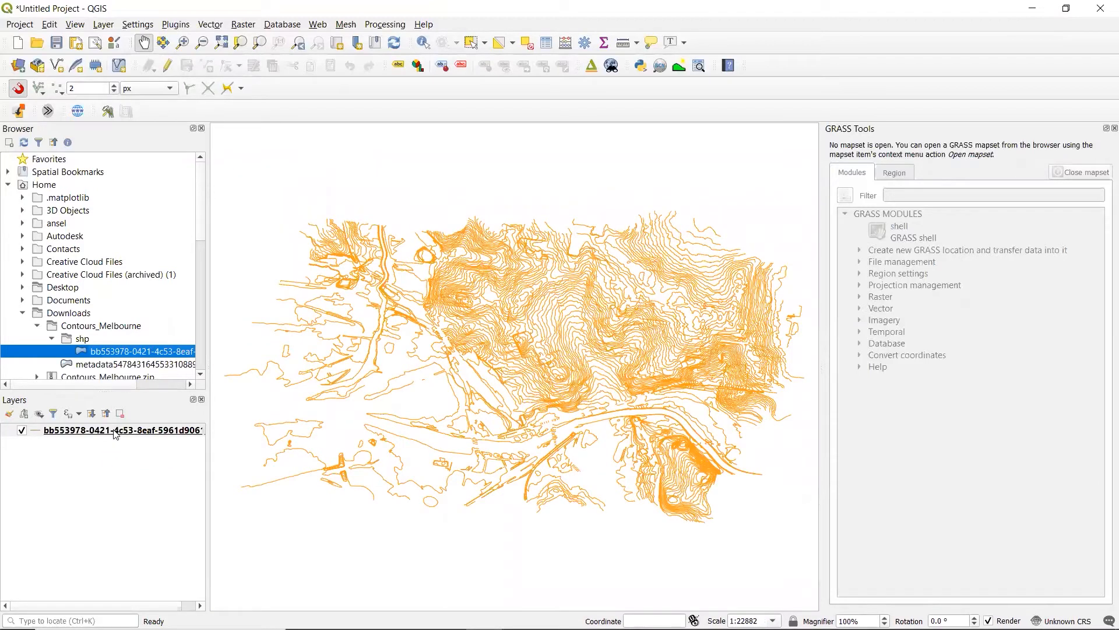
# - Rename the contour layer as Contours_Melbourne
pyautogui.rightClick(116, 432)
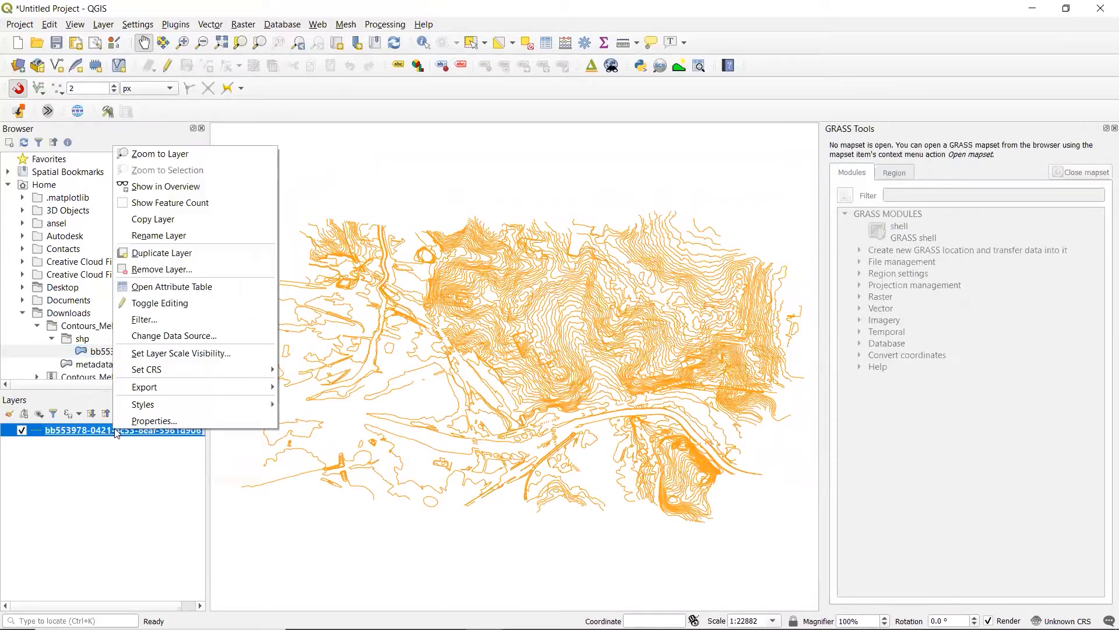
pyautogui.click(201, 234)
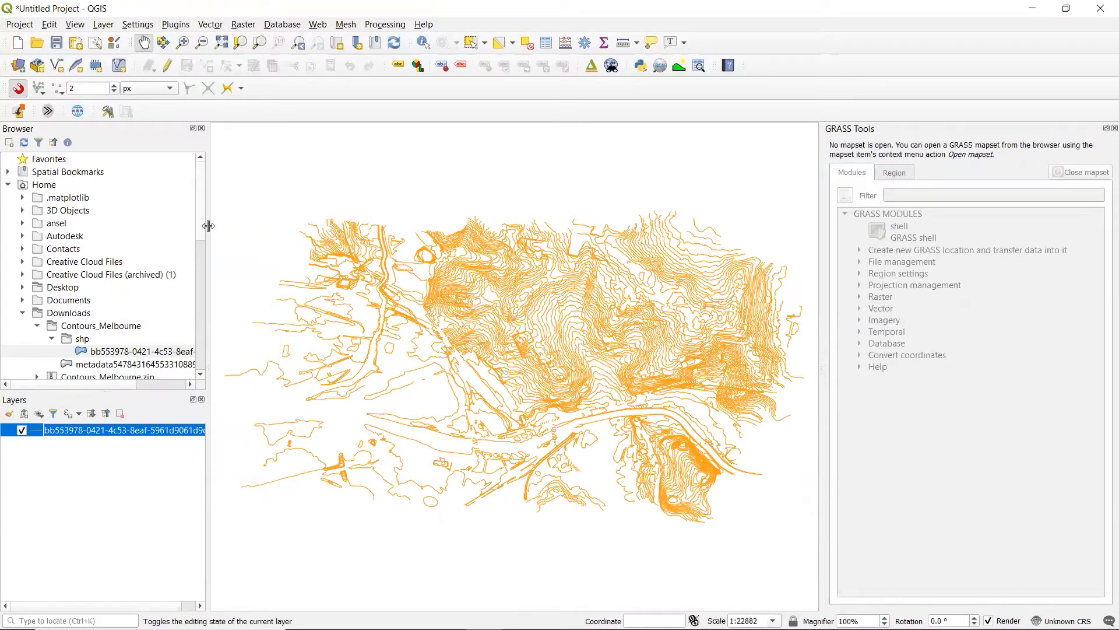
pyautogui.write('Co')
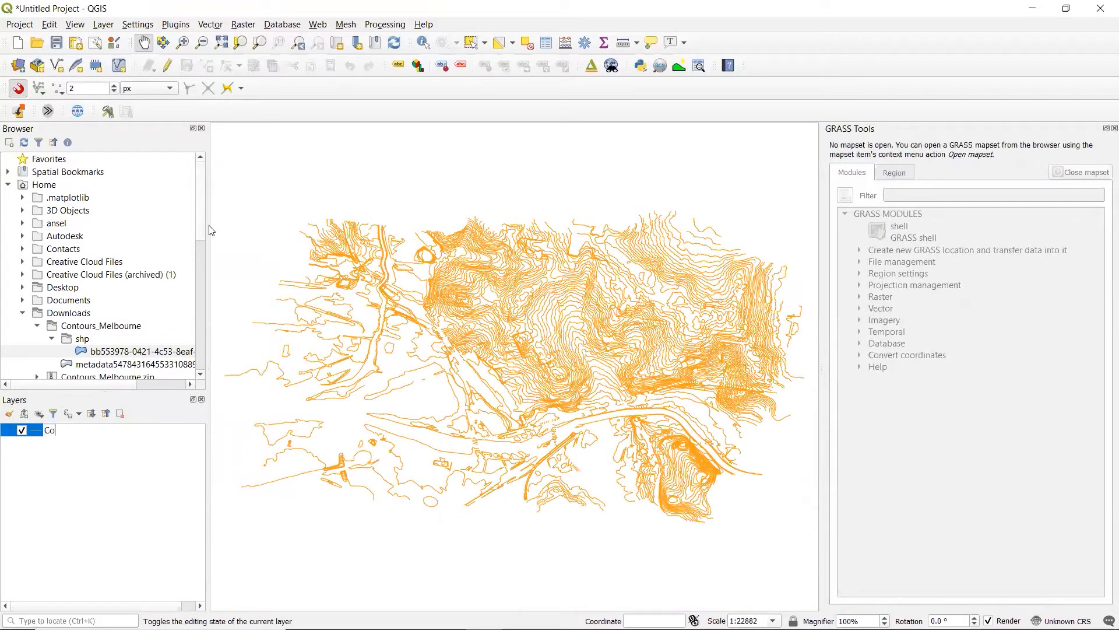
pyautogui.write('ntours_Melbourne')
pyautogui.press('Return')
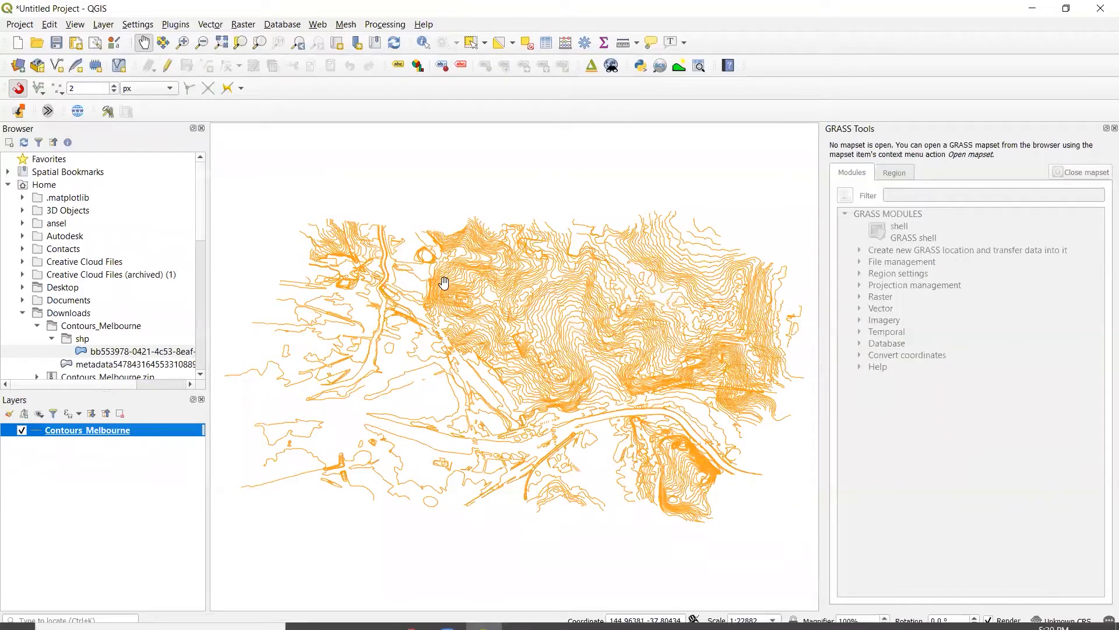
# - Set the project coordinate reference system to GDA94 / MGA zone 55 (EPSG:28355)
pyautogui.click(1061, 620)
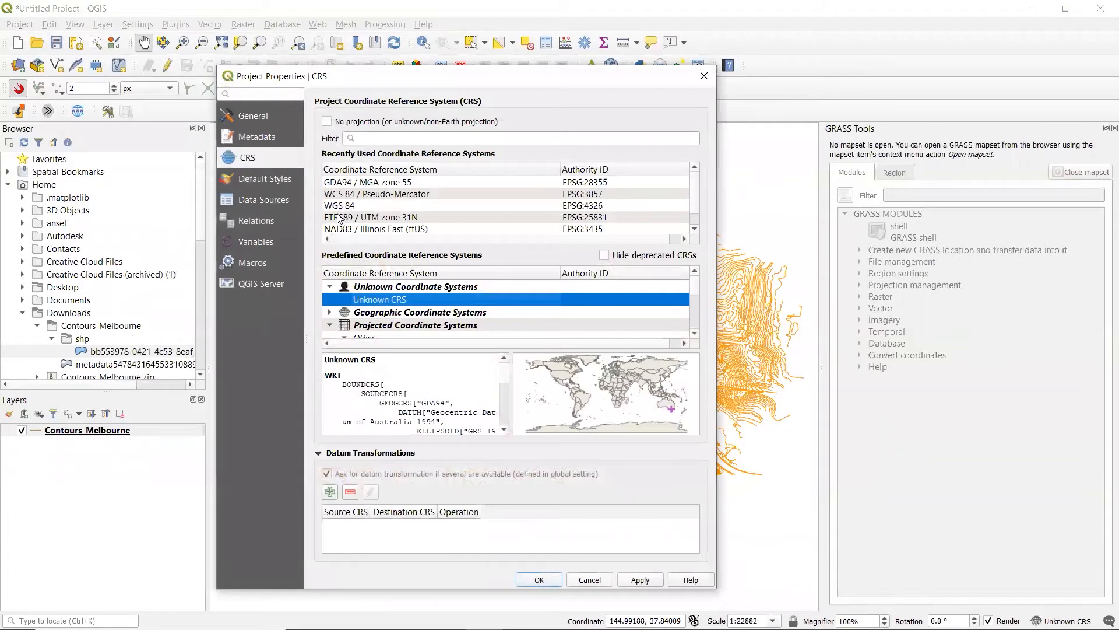
pyautogui.click(532, 580)
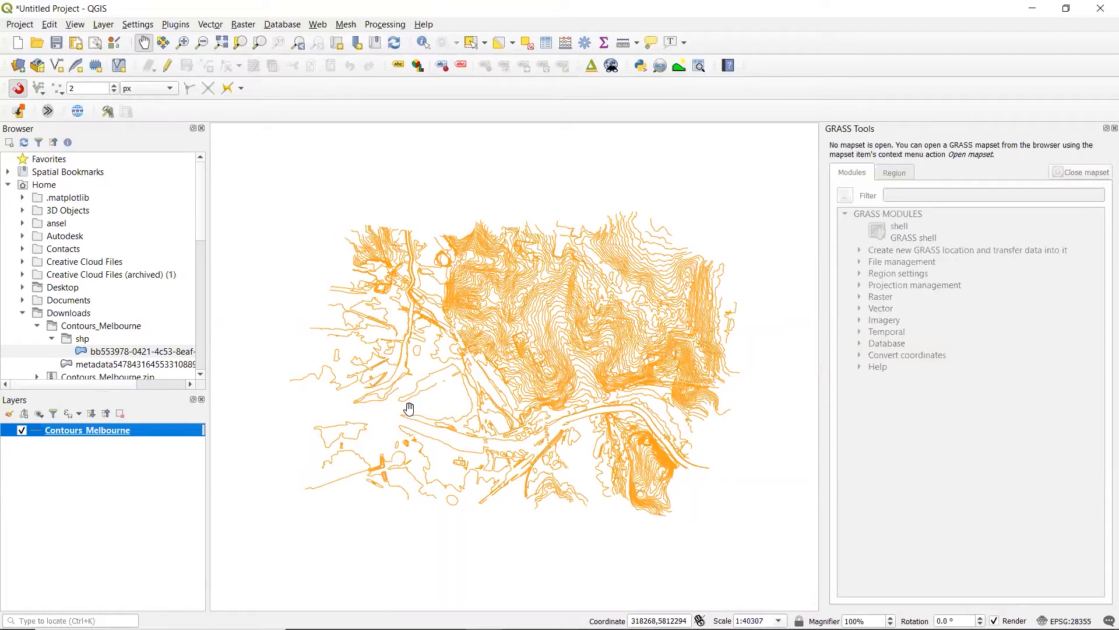
pyautogui.moveTo(408, 350); pyautogui.dragTo(402, 362)
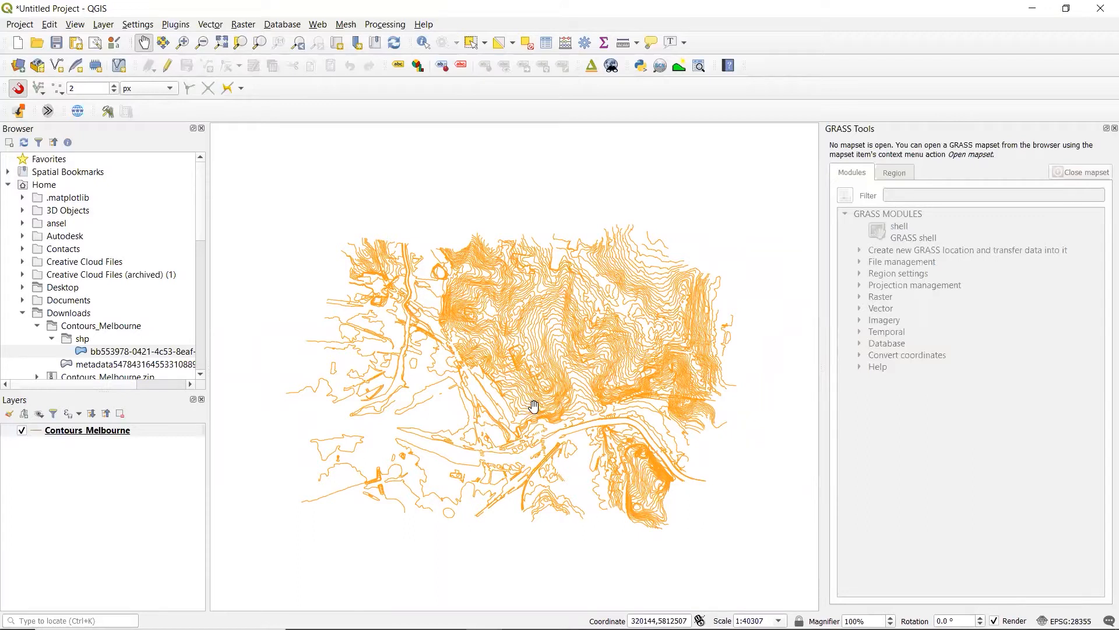
# - Start Rasterize (Vector to Raster) with Contours_Melbourne as the input layer and ALTITUDE as the burn-in value field
pyautogui.click(244, 27)
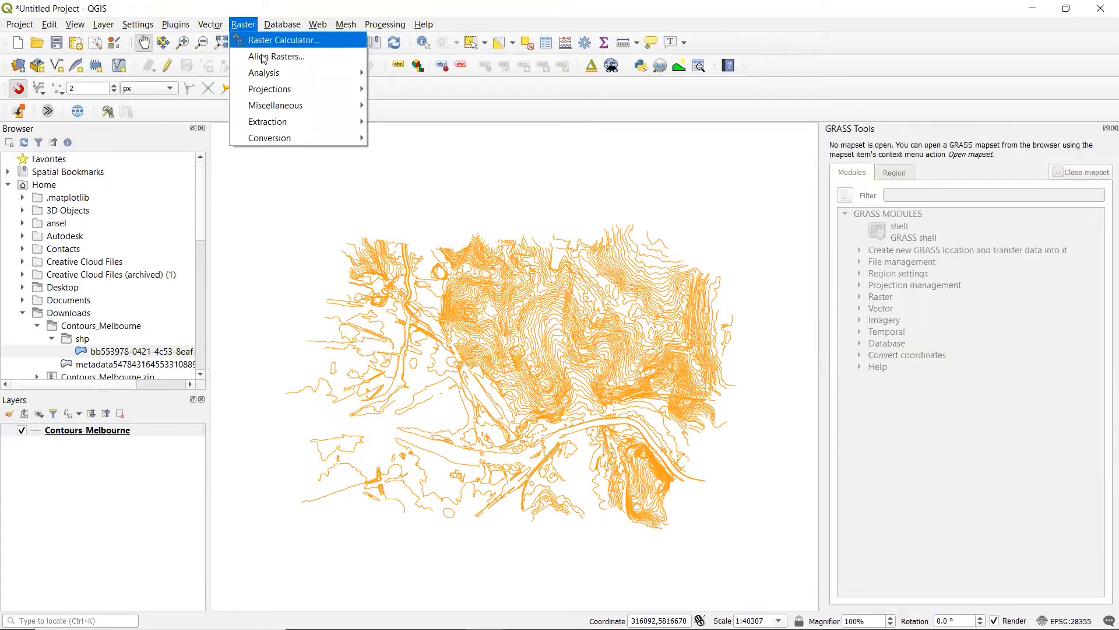
pyautogui.moveTo(277, 144)
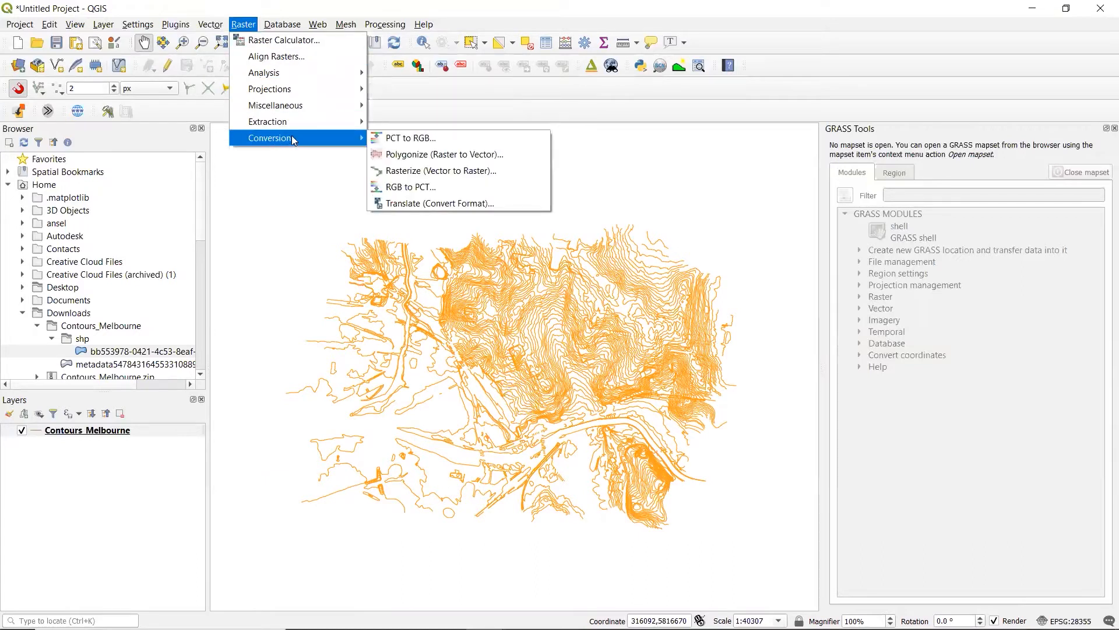
pyautogui.click(410, 171)
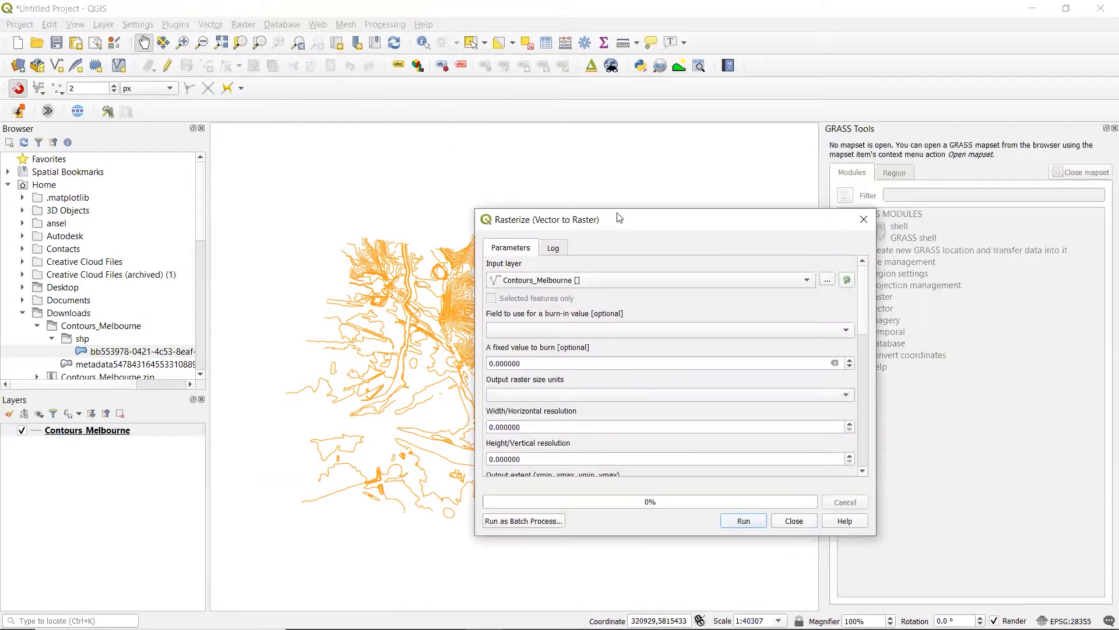
pyautogui.moveTo(628, 223); pyautogui.dragTo(591, 156)
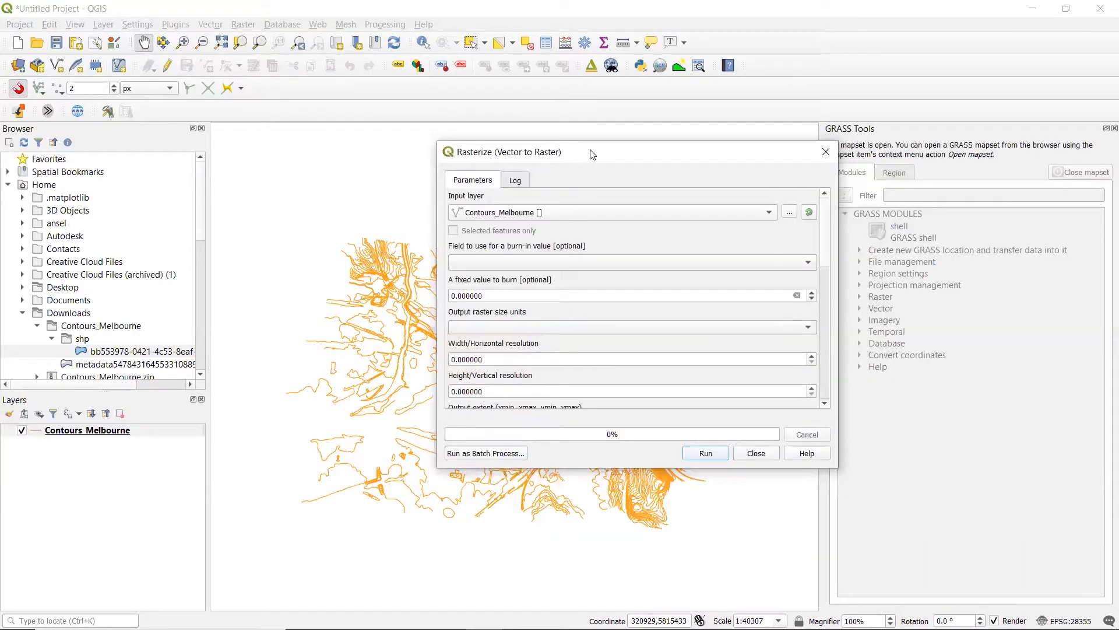
pyautogui.click(574, 215)
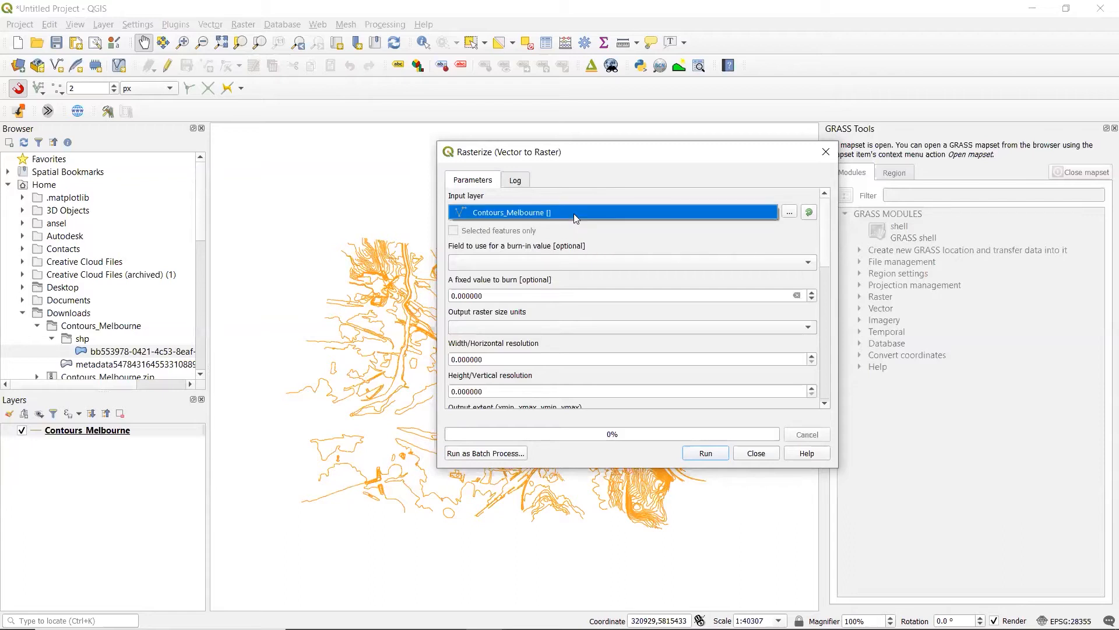
pyautogui.click(573, 213)
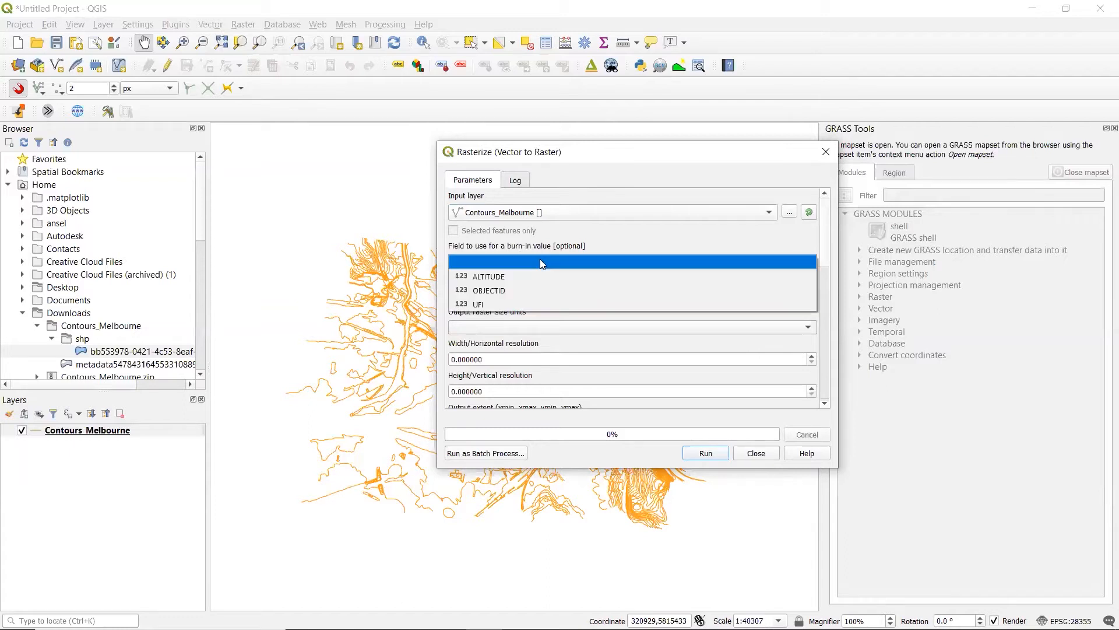
pyautogui.click(539, 259)
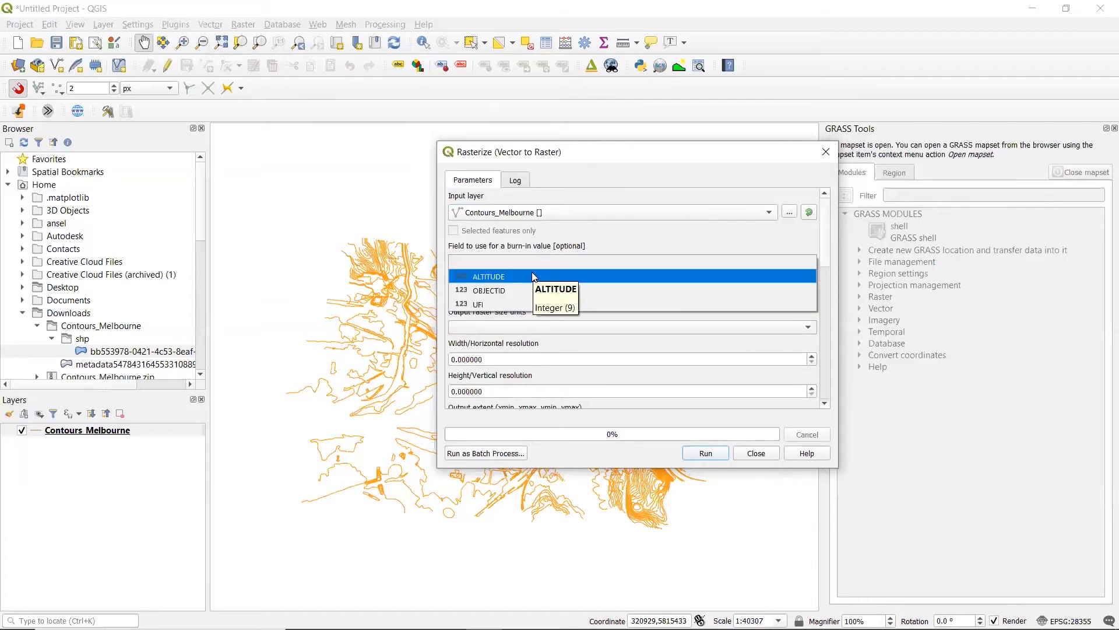
pyautogui.click(531, 274)
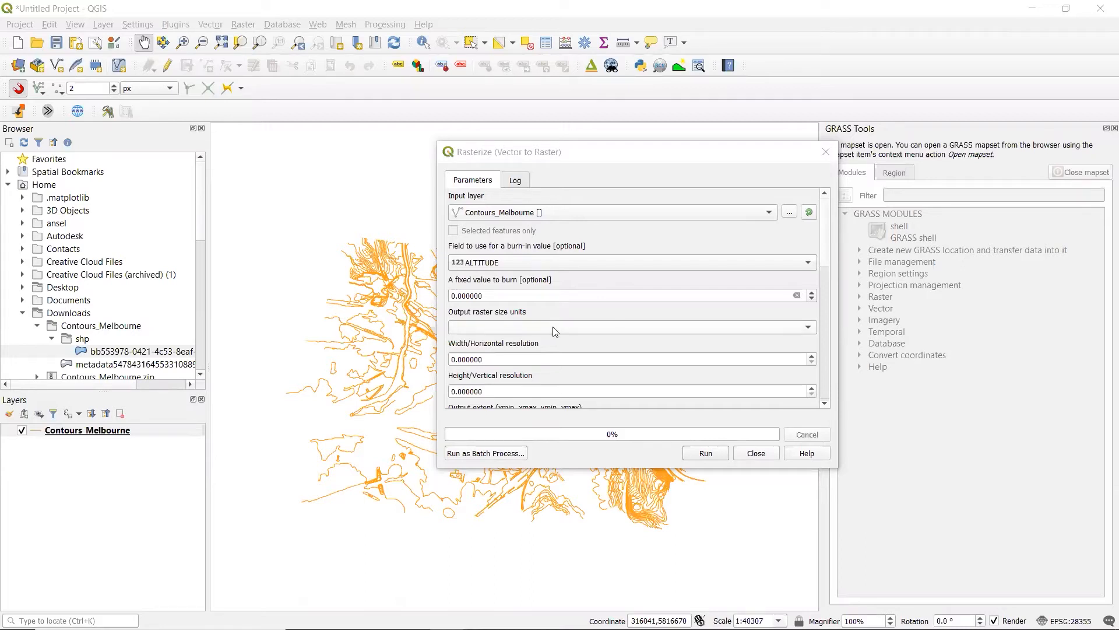
# - Set the output raster size units to Pixels, with a horizontal and vertical resolution of 300 each
pyautogui.click(555, 331)
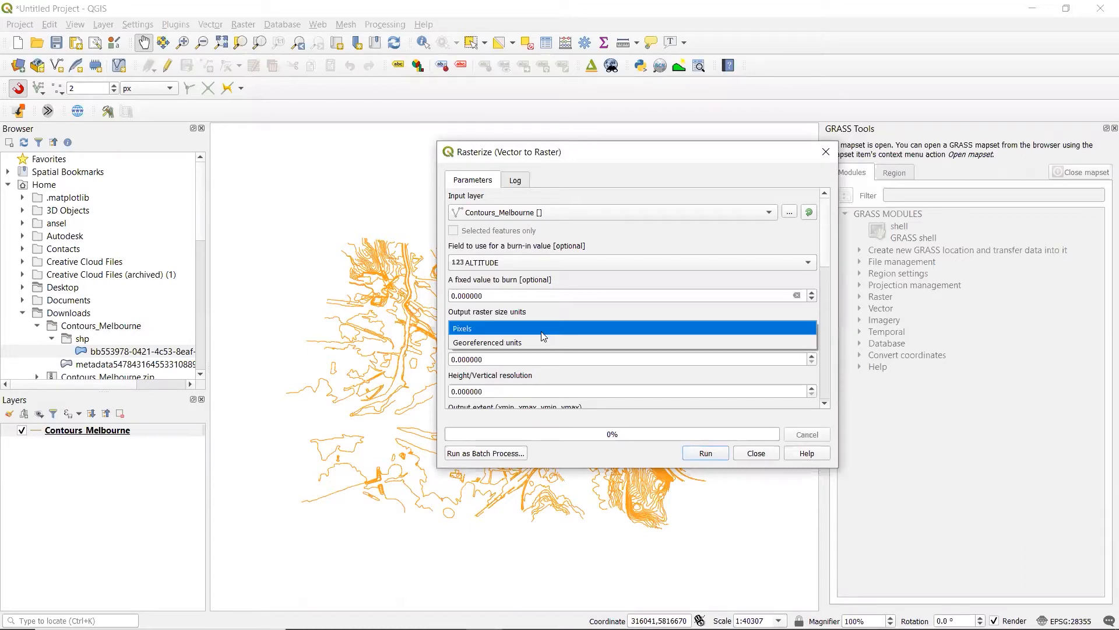
pyautogui.click(542, 333)
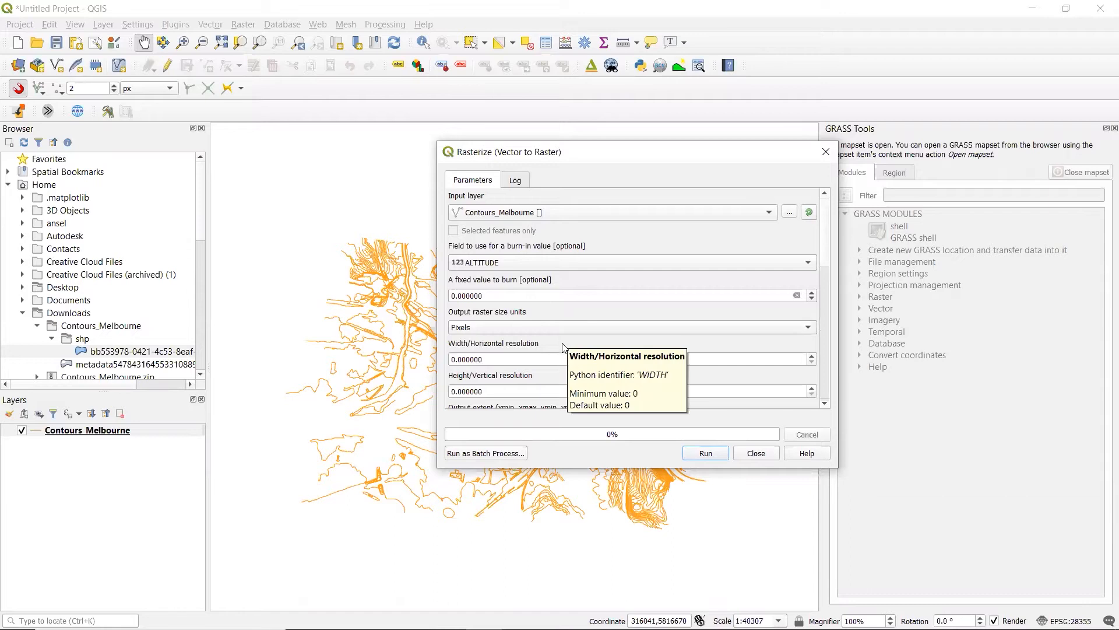
pyautogui.click(453, 358)
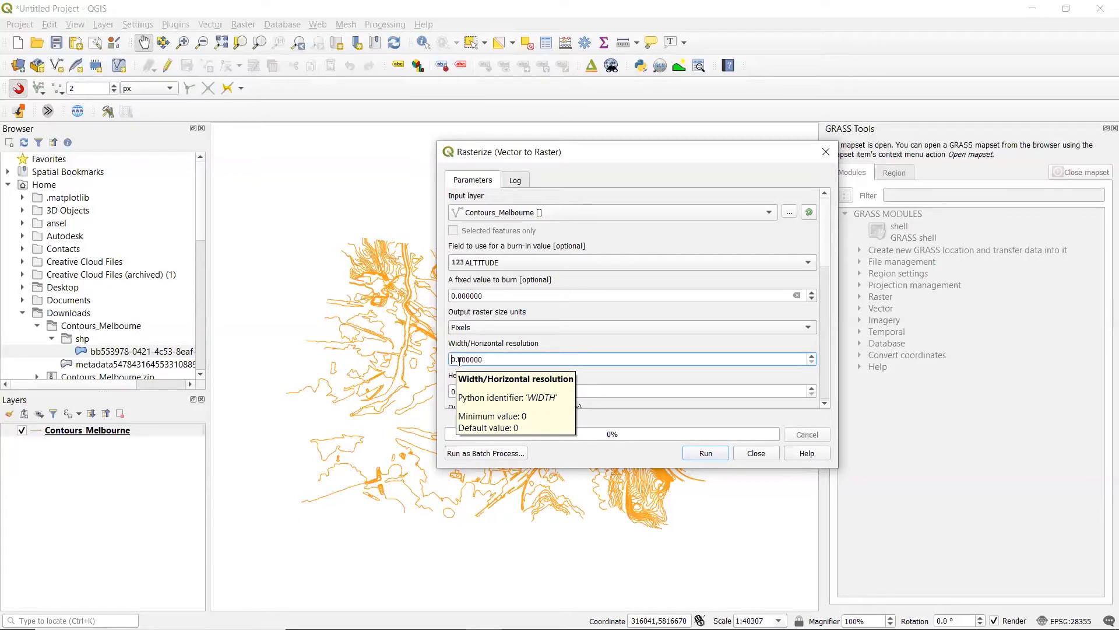
pyautogui.write('300')
pyautogui.click(454, 391)
pyautogui.write('30')
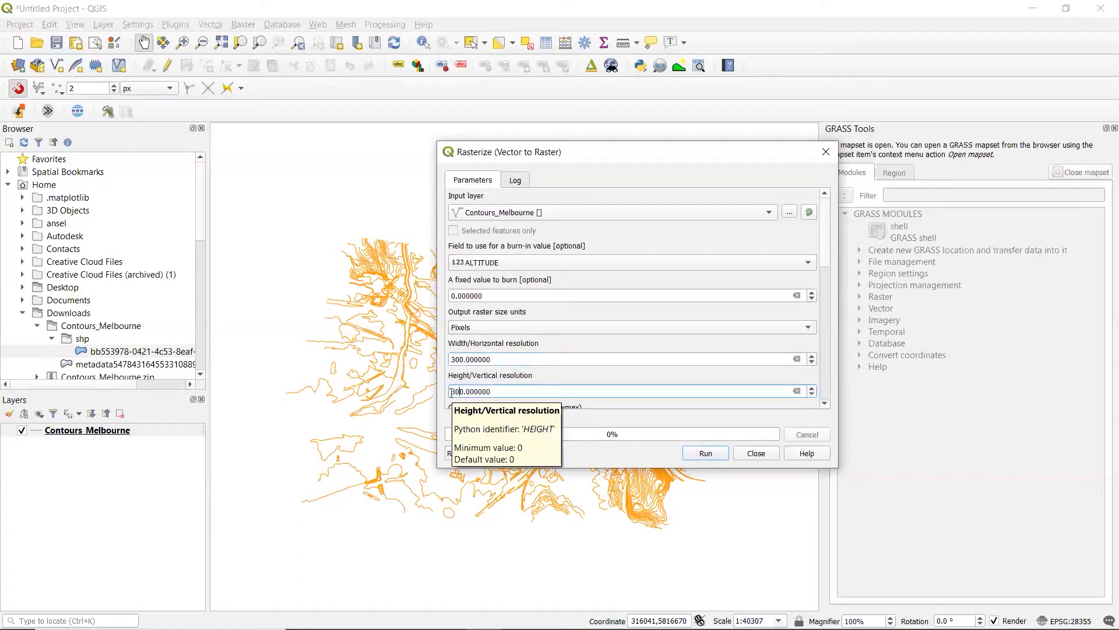
# - Set the raster's output extent to the extent of the Contours_Melbourne layer, keeping the vertical resolution at 300
pyautogui.scroll(-1, 600, 392)
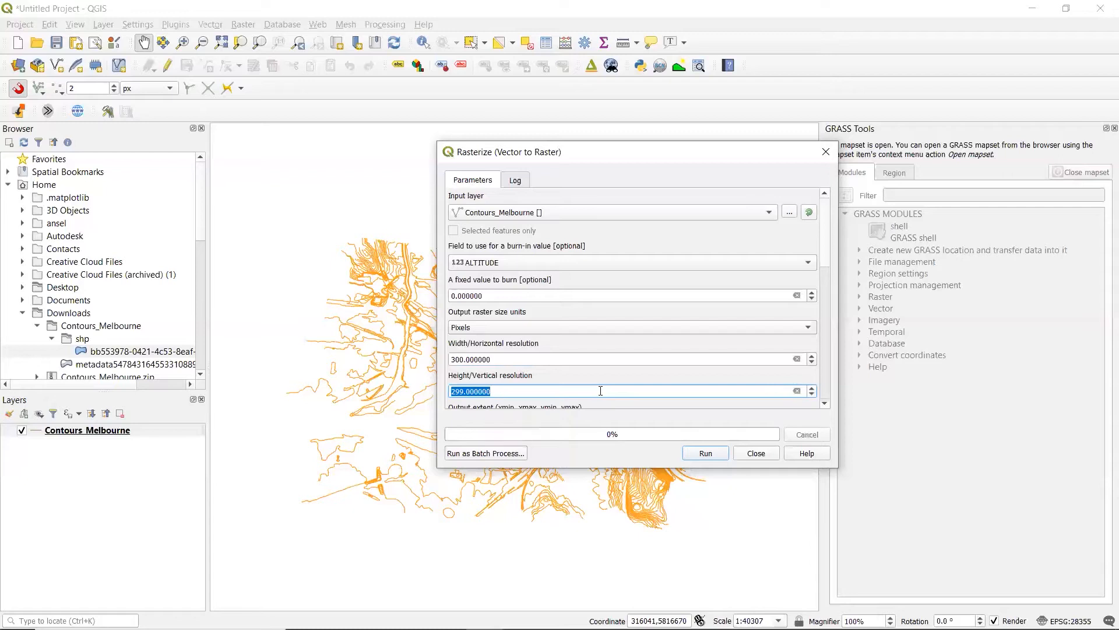
pyautogui.moveTo(826, 245); pyautogui.dragTo(834, 288)
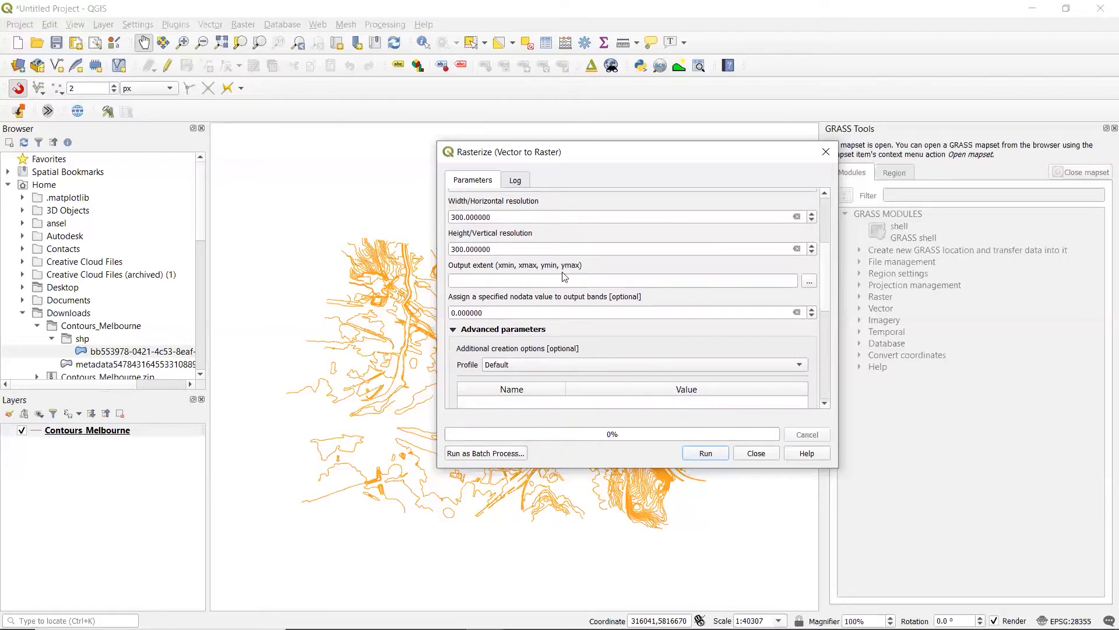
pyautogui.click(810, 283)
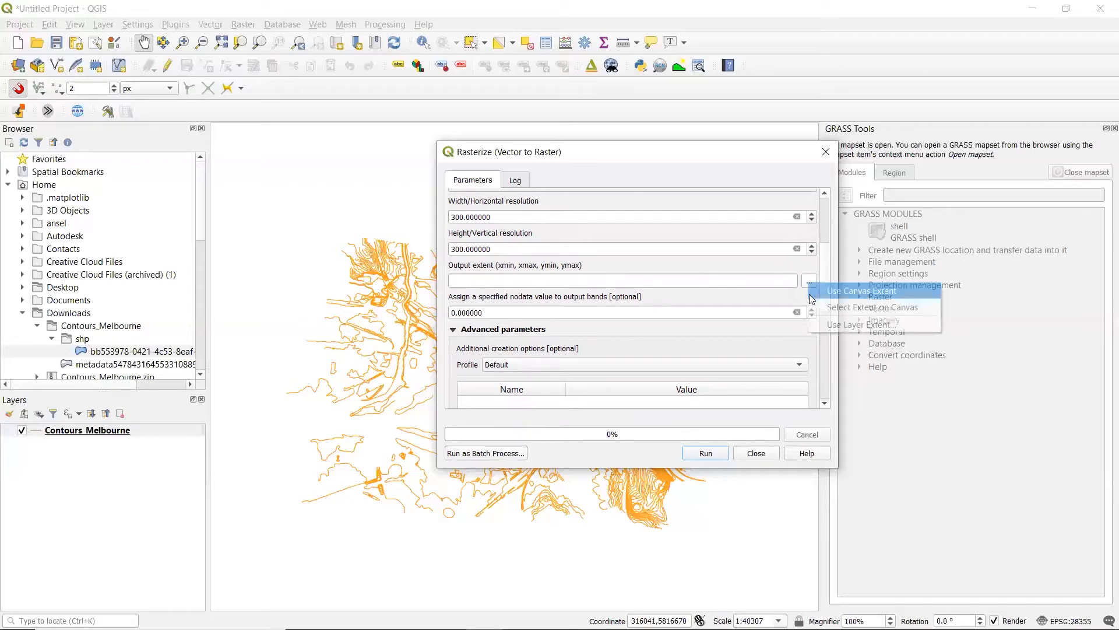
pyautogui.click(847, 324)
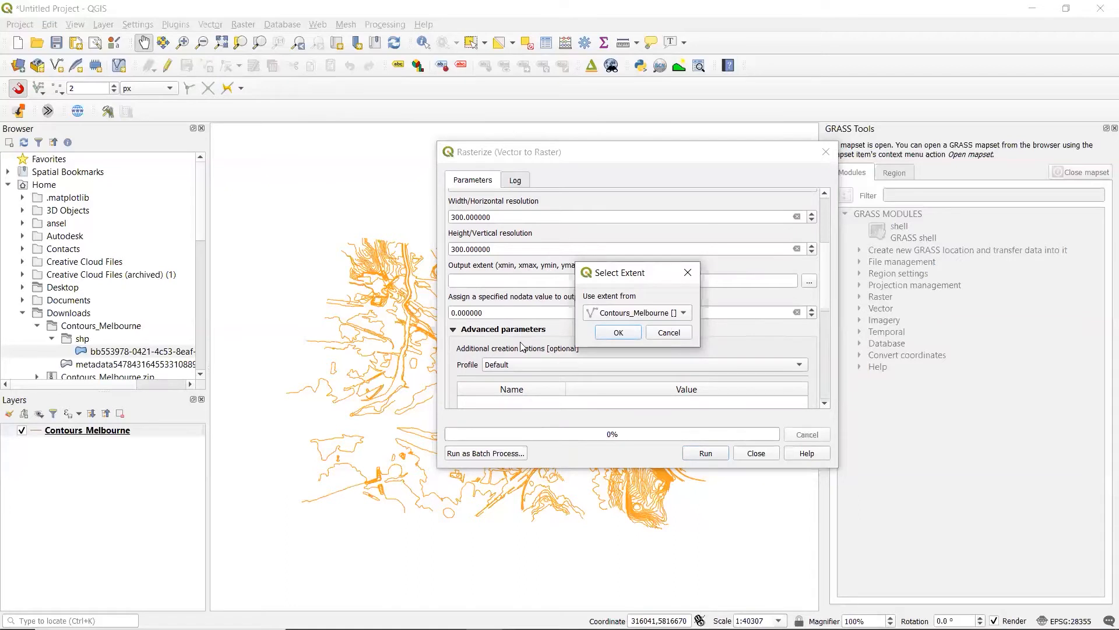
pyautogui.click(618, 332)
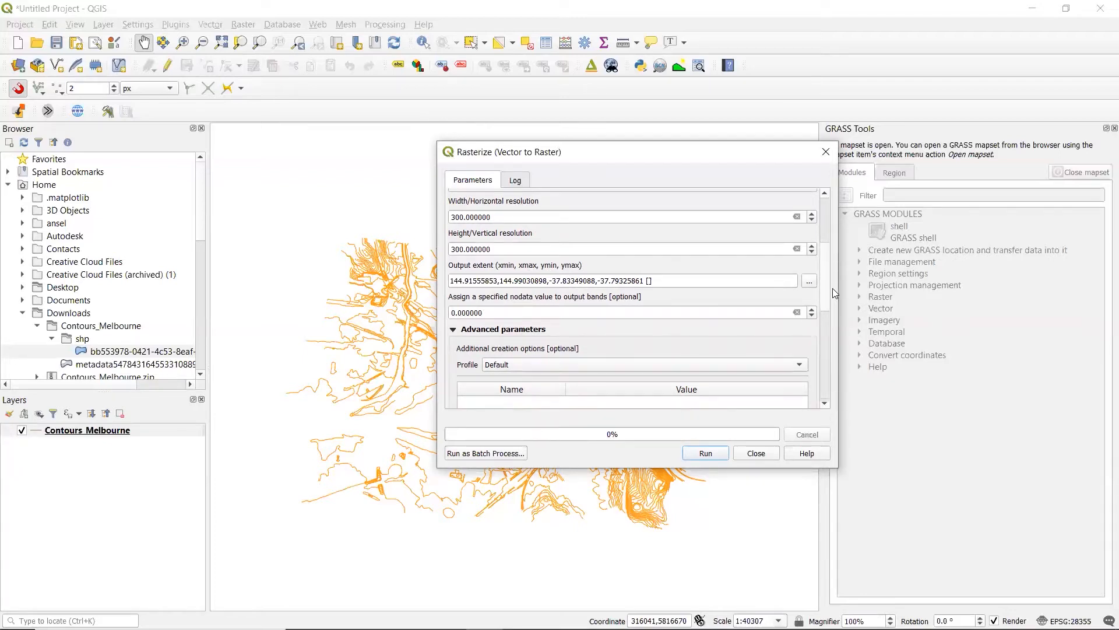
# - Run Rasterize with the remaining options at their defaults, saving to a temporary file, and close the dialog
pyautogui.scroll(-1, 831, 288)
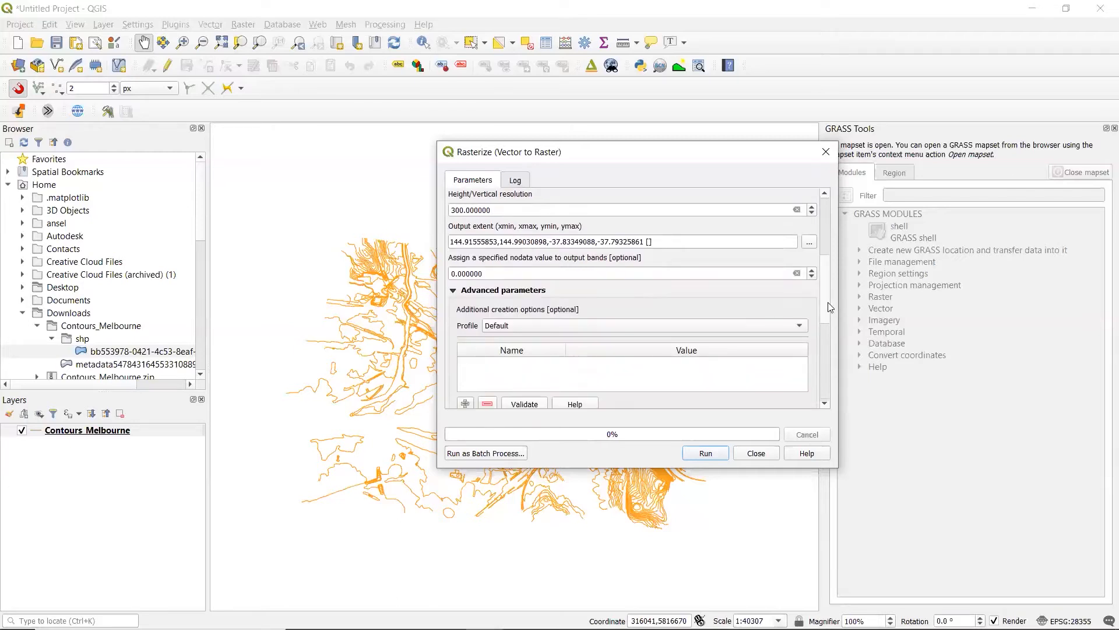
pyautogui.scroll(-6, 830, 308)
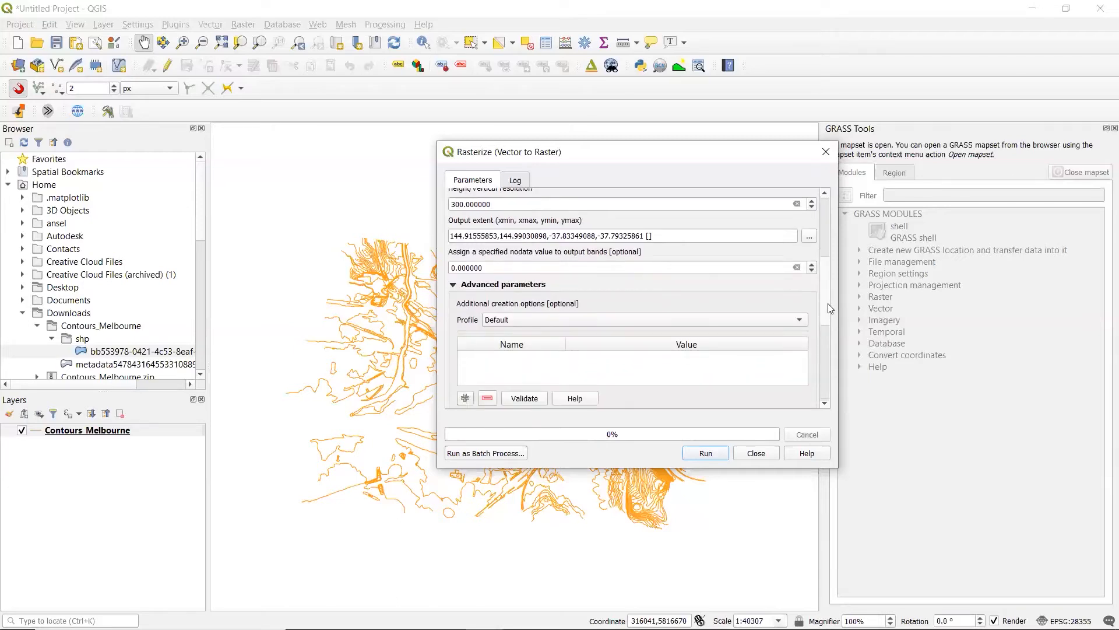
pyautogui.moveTo(843, 371); pyautogui.dragTo(840, 392)
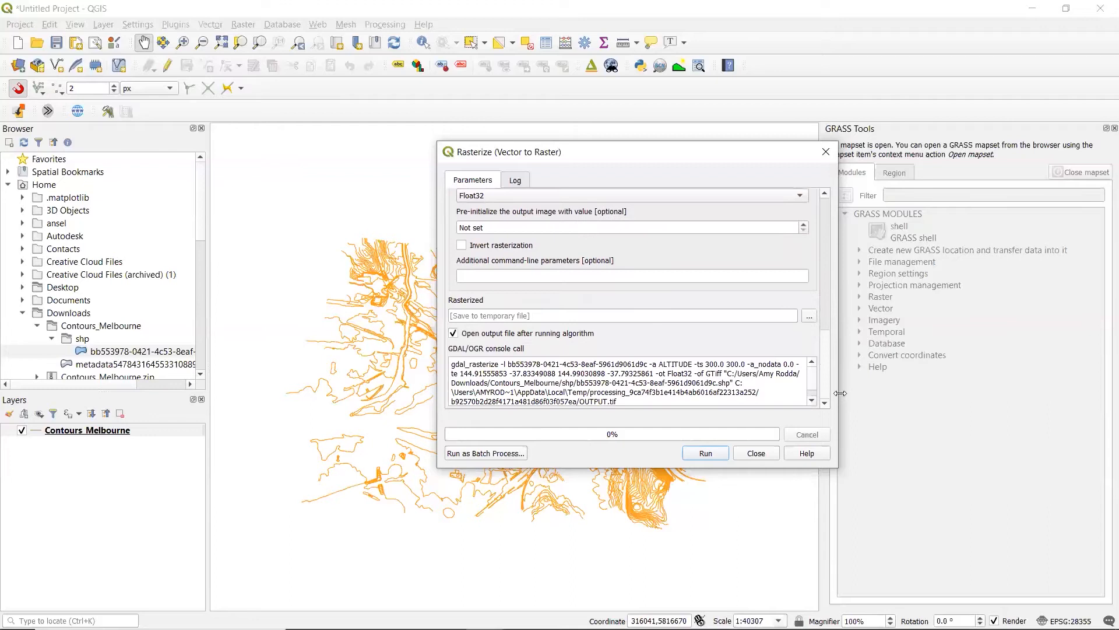
pyautogui.click(704, 453)
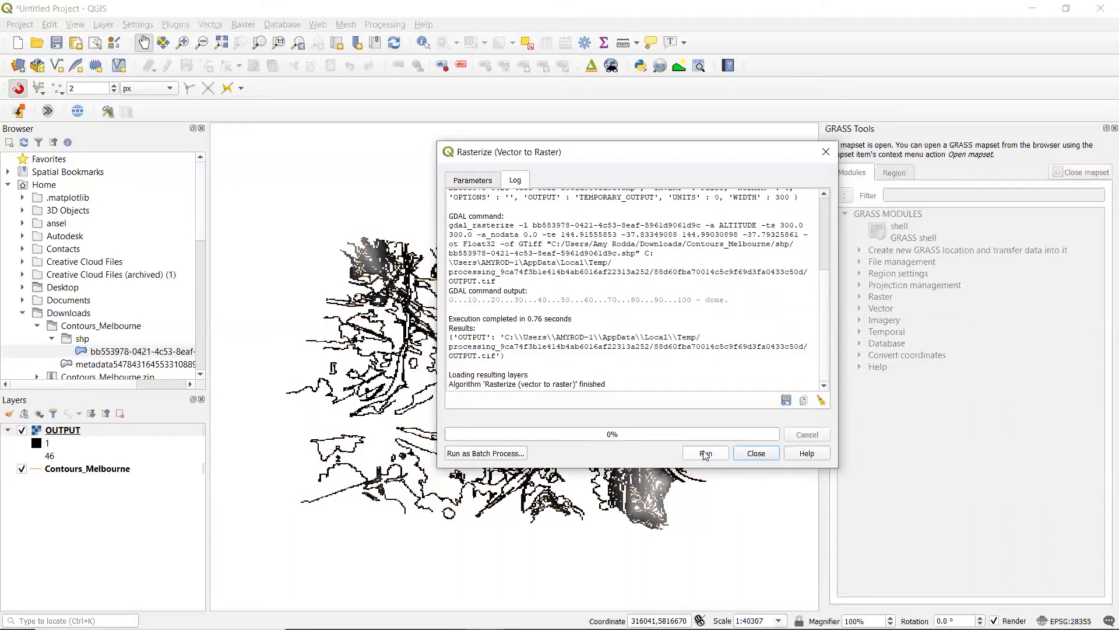
pyautogui.click(826, 155)
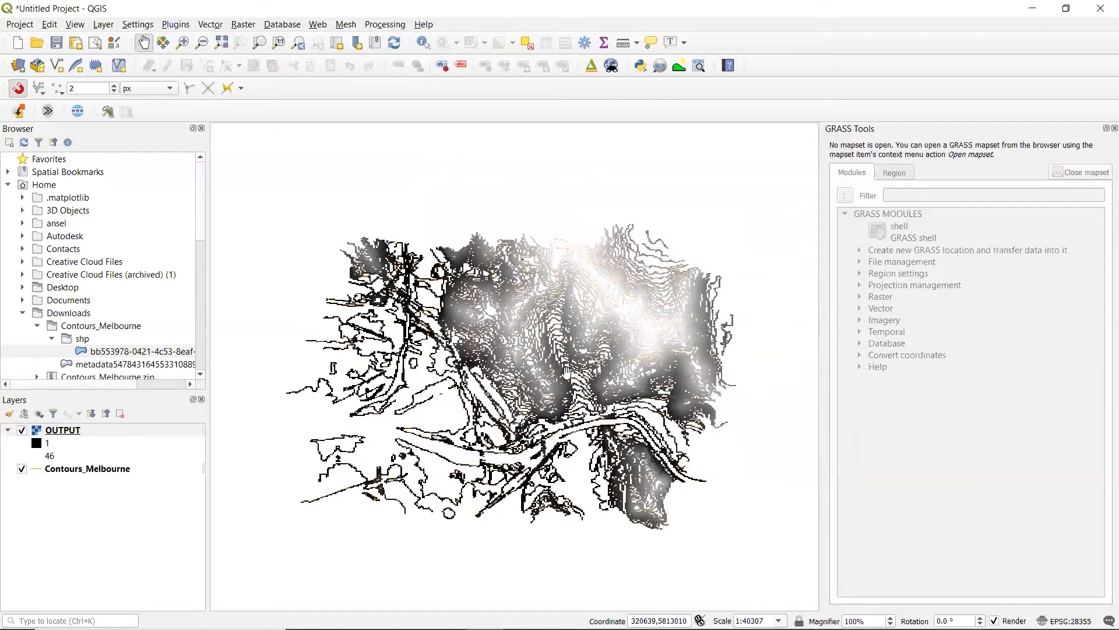
# - Hide the Contours_Melbourne layer so that only the OUTPUT raster is drawn on the map
pyautogui.scroll(1, 539, 419)
pyautogui.scroll(-1, 539, 419)
pyautogui.click(63, 431)
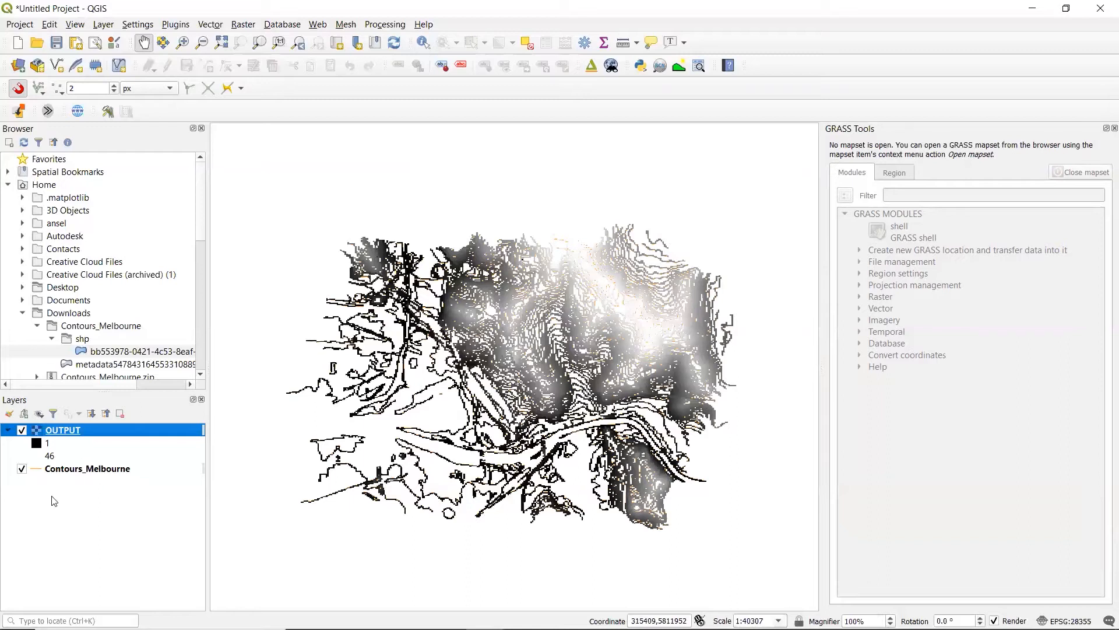
pyautogui.click(22, 469)
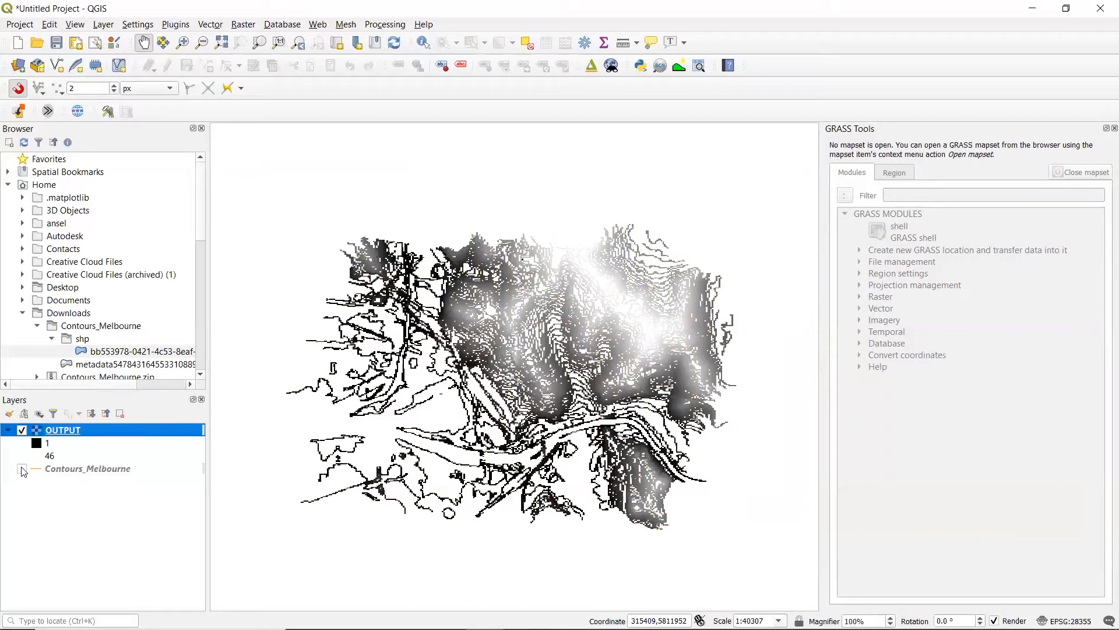
# - Set the OUTPUT layer's render type to Paletted/Unique values with the Magma color ramp and classify its values
pyautogui.doubleClick(62, 430)
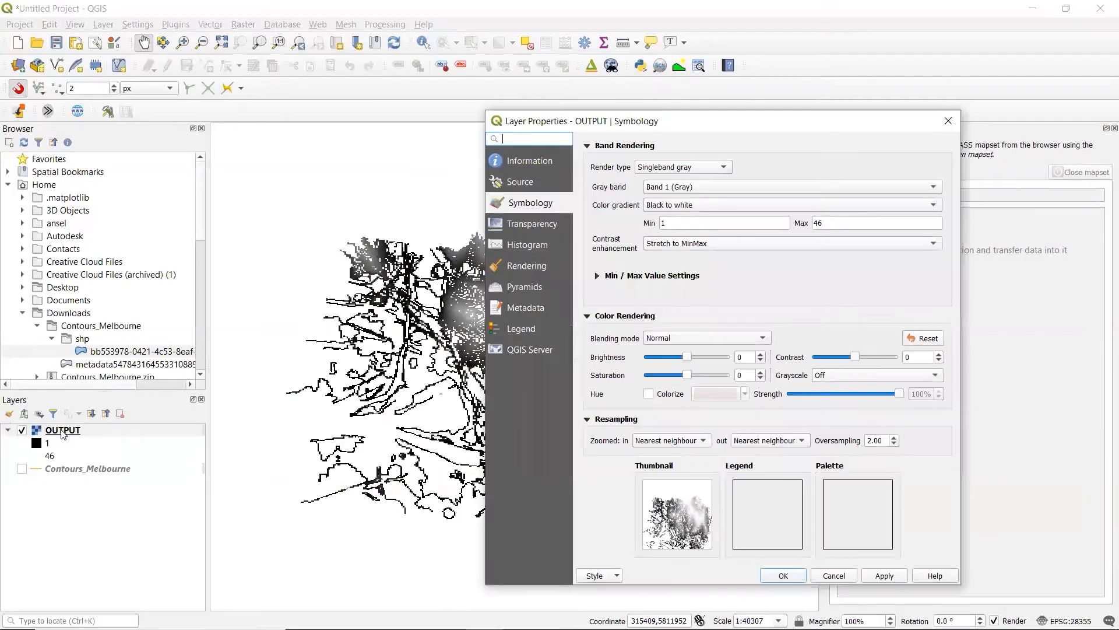
pyautogui.click(670, 172)
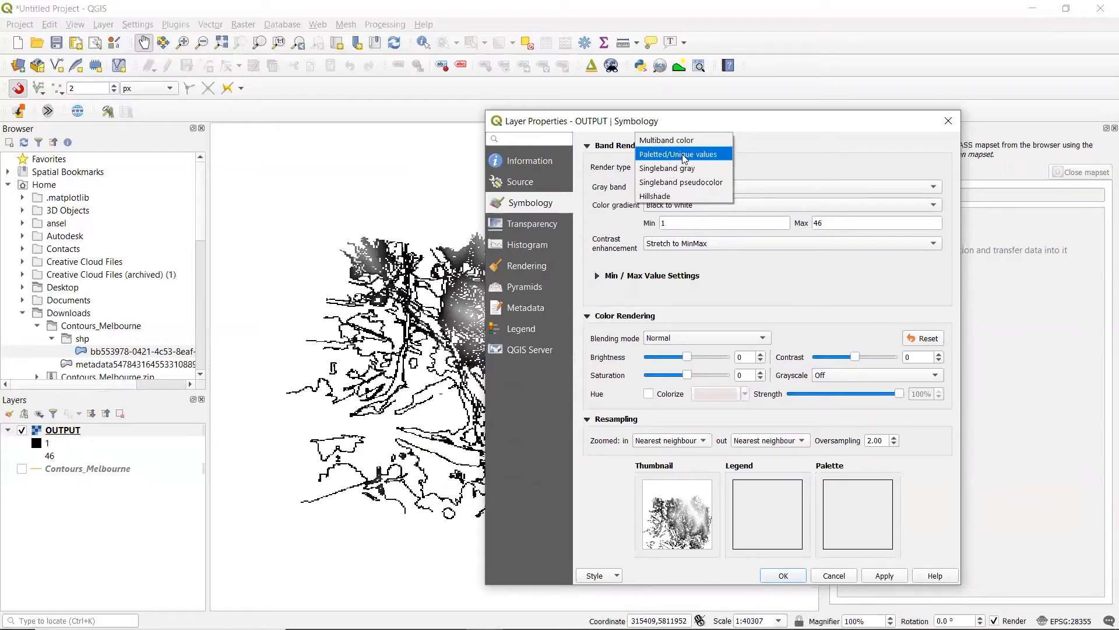
pyautogui.click(685, 156)
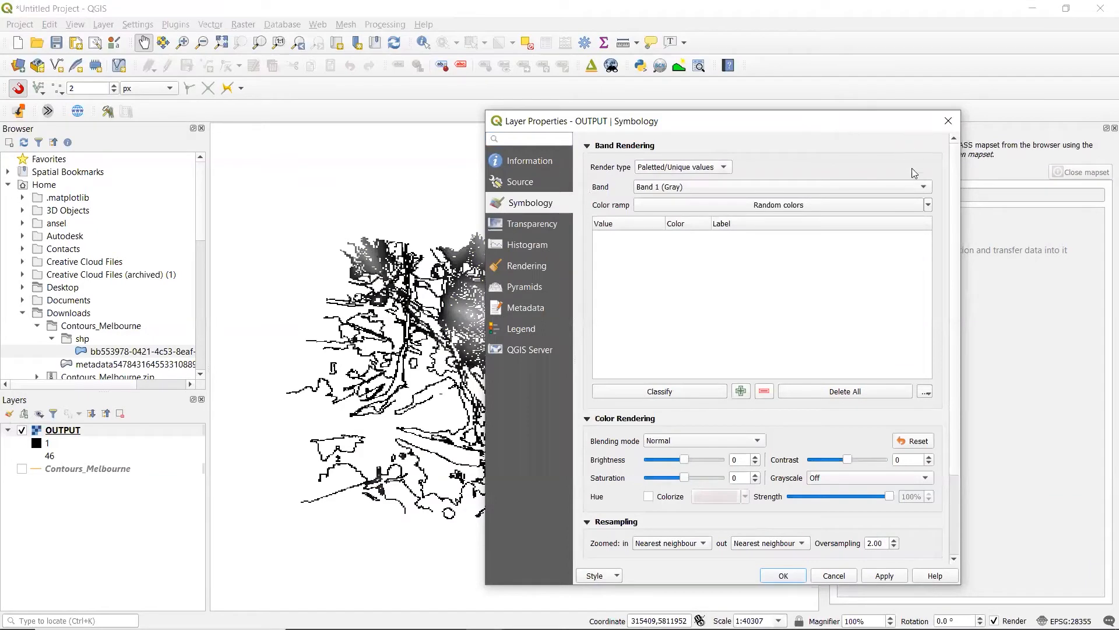
pyautogui.click(928, 207)
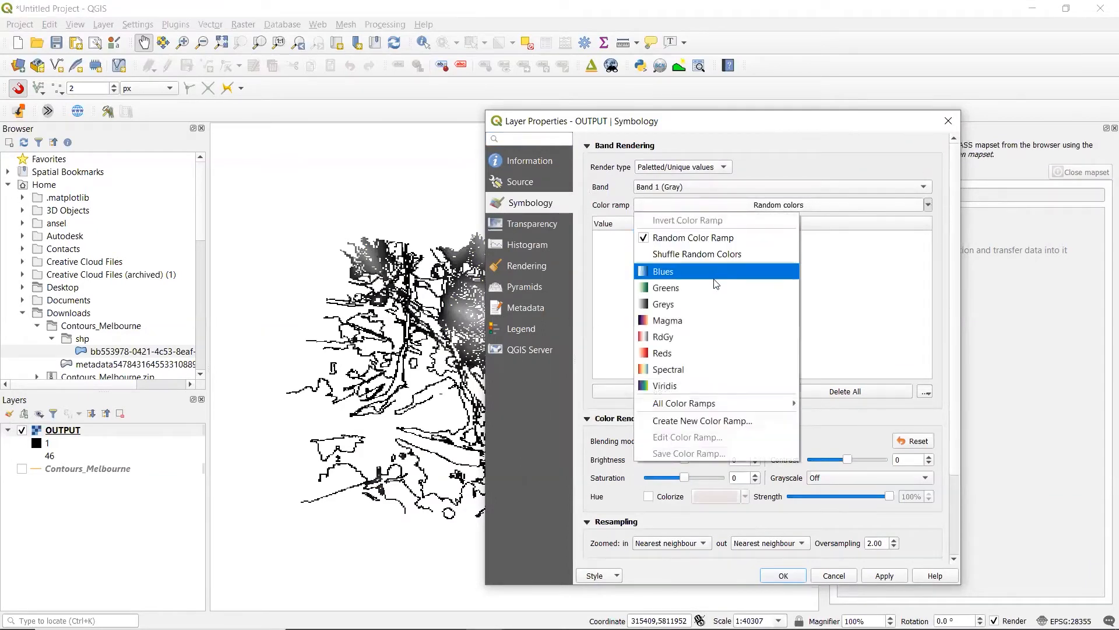
pyautogui.click(707, 321)
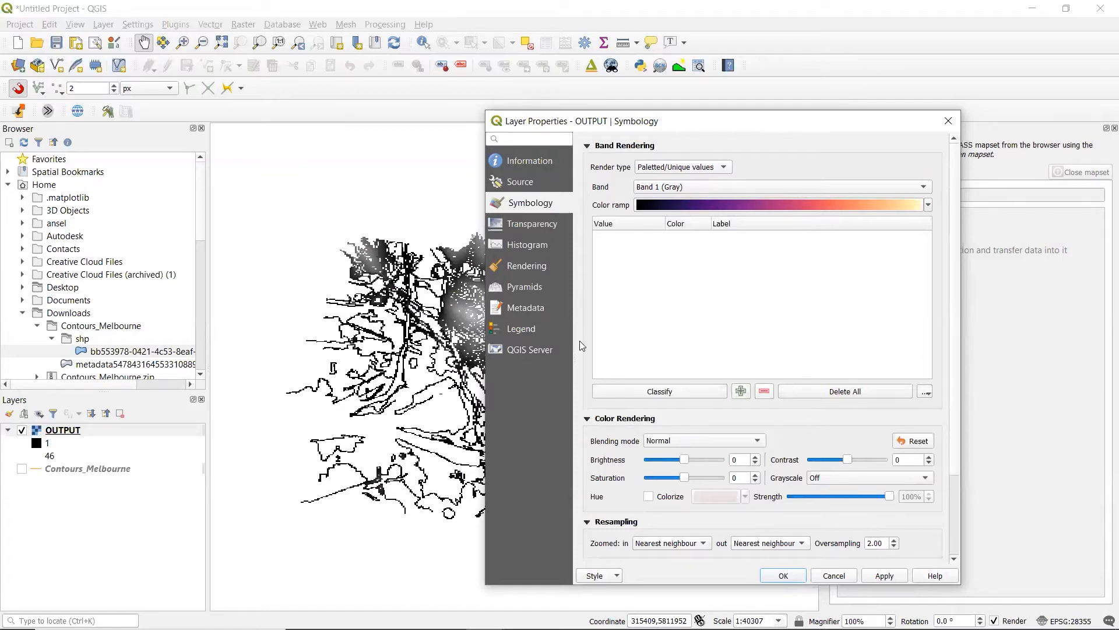
pyautogui.click(643, 393)
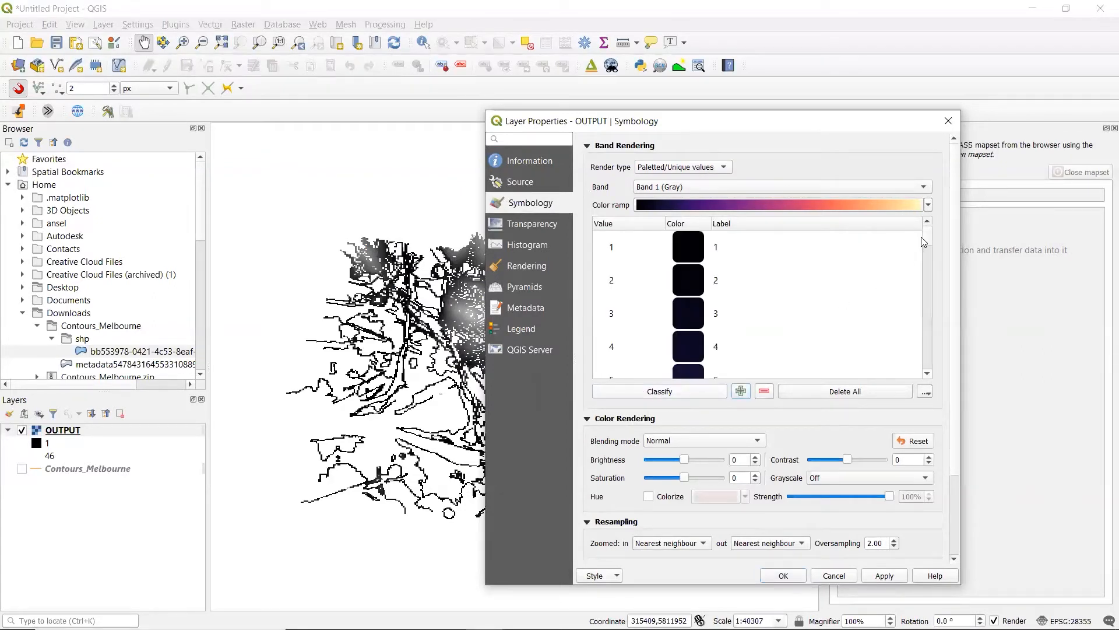
# - Review the list of classified altitude values and the color selection options for the class with value 1
pyautogui.moveTo(928, 240); pyautogui.dragTo(938, 363)
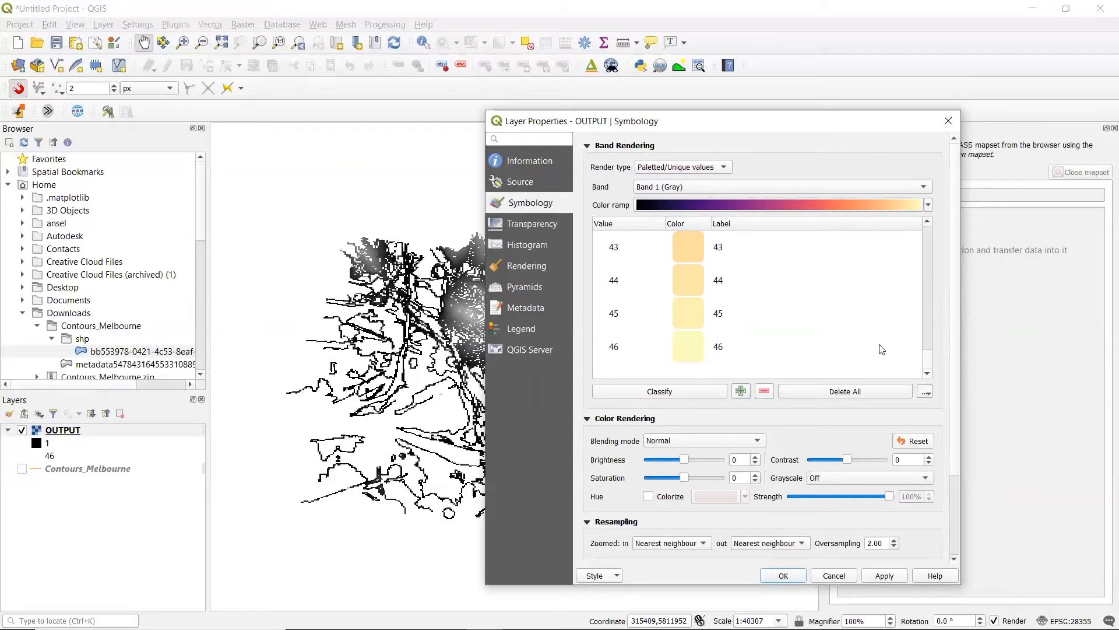
pyautogui.moveTo(927, 364); pyautogui.dragTo(932, 232)
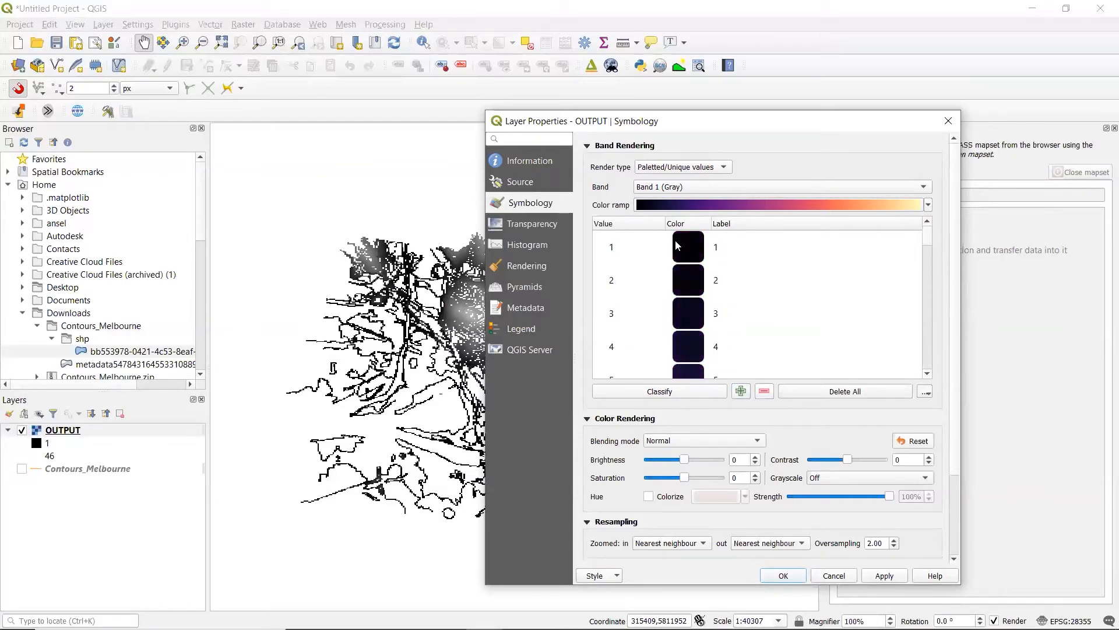
pyautogui.doubleClick(675, 239)
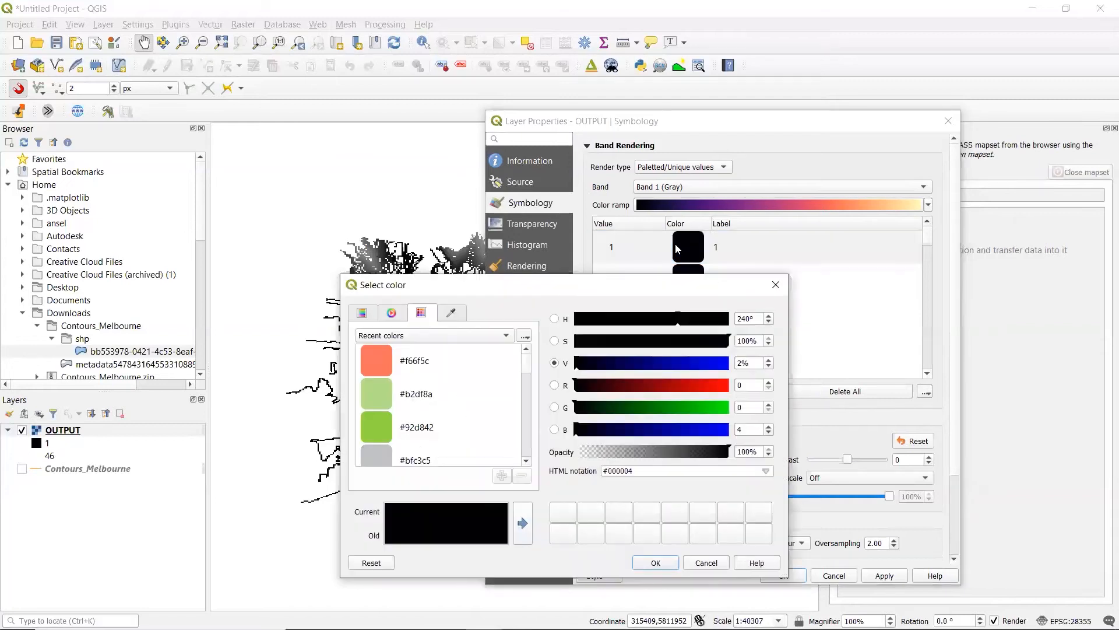
pyautogui.click(362, 314)
pyautogui.click(400, 317)
pyautogui.click(775, 284)
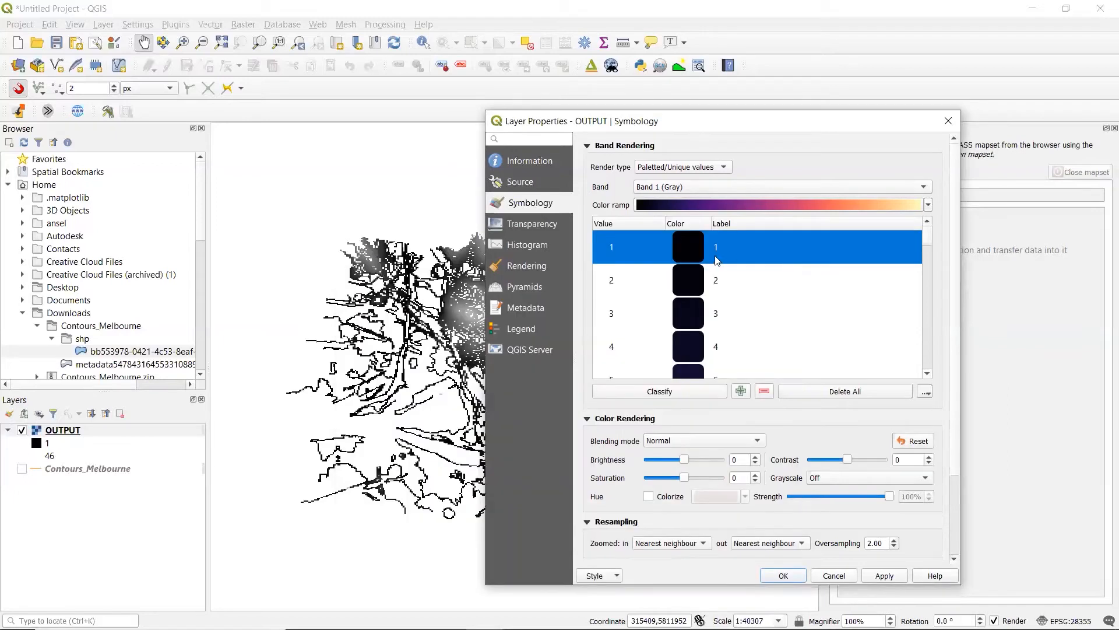
pyautogui.moveTo(928, 232); pyautogui.dragTo(941, 266)
pyautogui.moveTo(940, 291); pyautogui.dragTo(930, 236)
# - Apply the Magma symbology to the OUTPUT raster and inspect the colored contours up close on the map
pyautogui.click(783, 576)
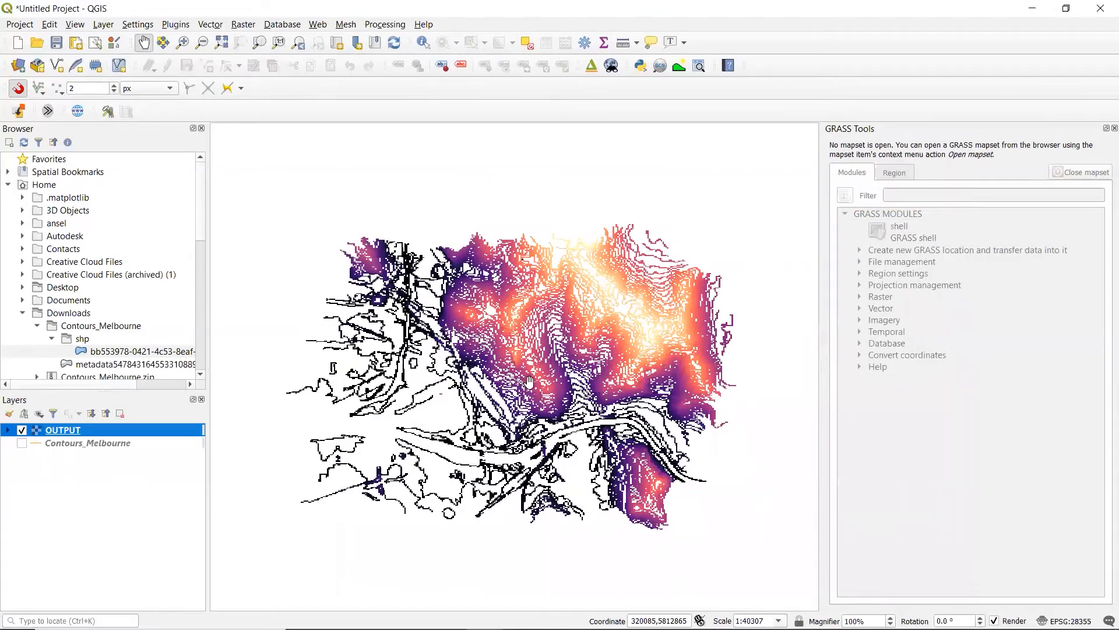
pyautogui.scroll(1, 530, 381)
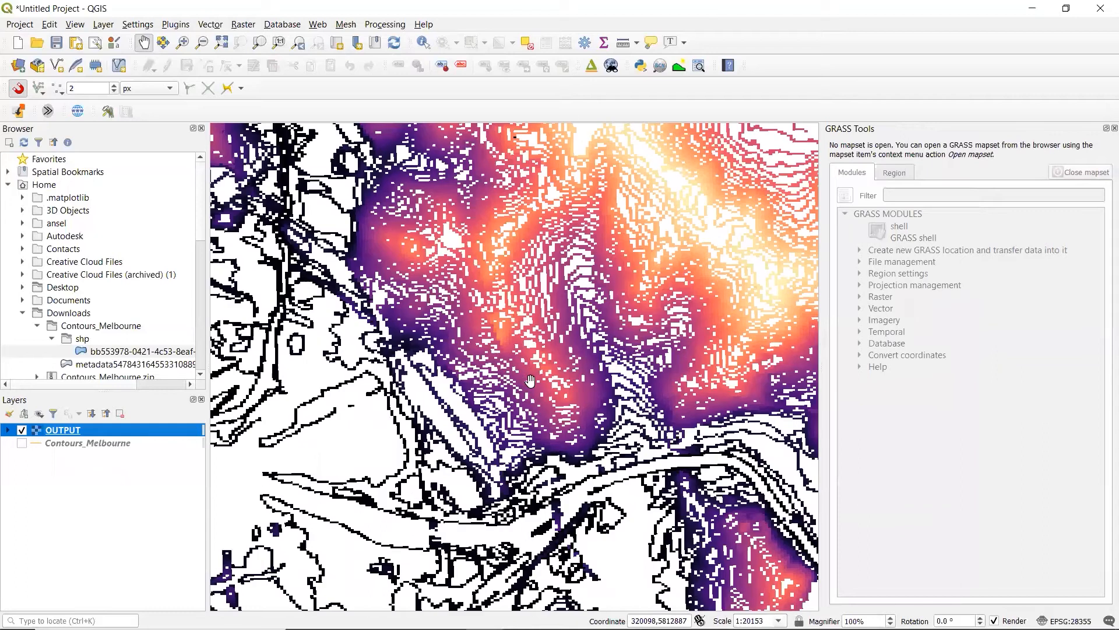
pyautogui.moveTo(529, 380); pyautogui.dragTo(527, 436)
pyautogui.scroll(-1, 528, 436)
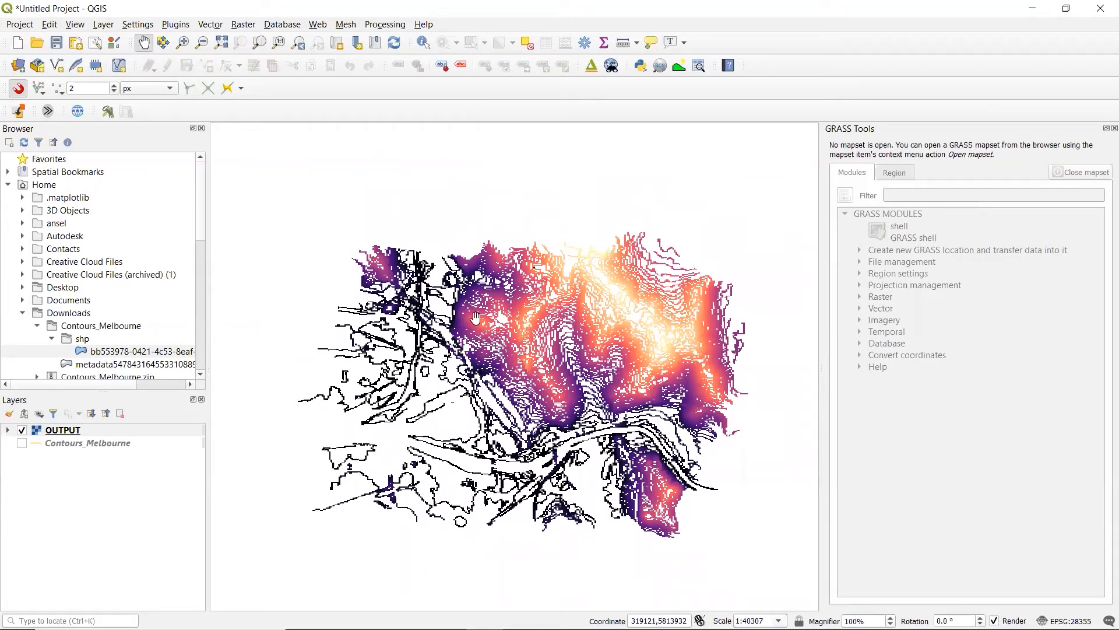
# - Create a new 3D map view and enlarge its window over the map canvas
pyautogui.click(76, 24)
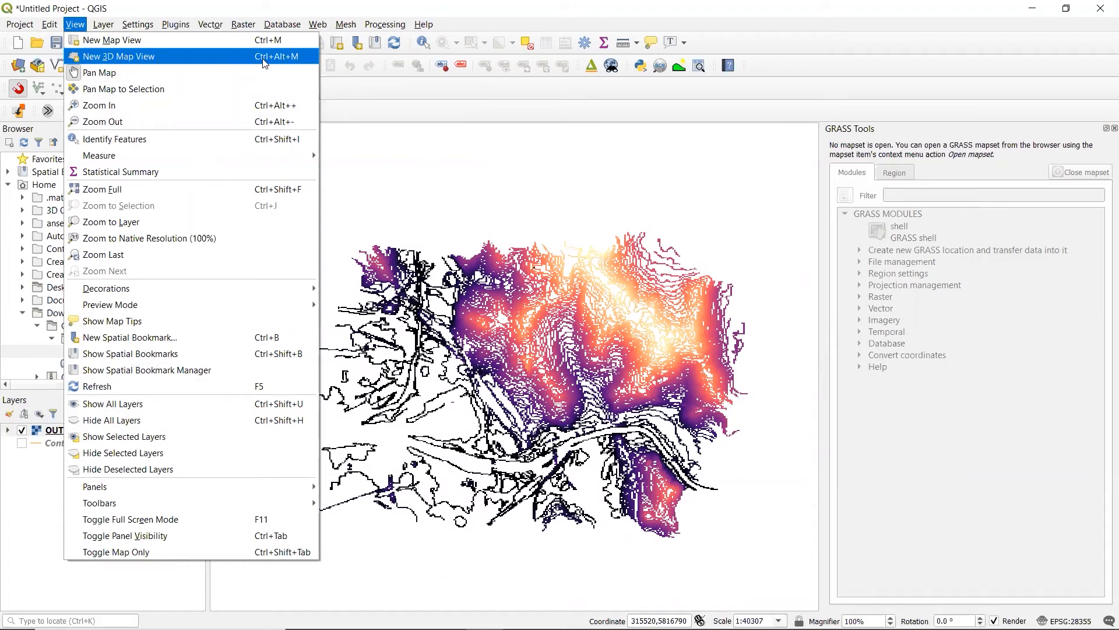
pyautogui.click(127, 59)
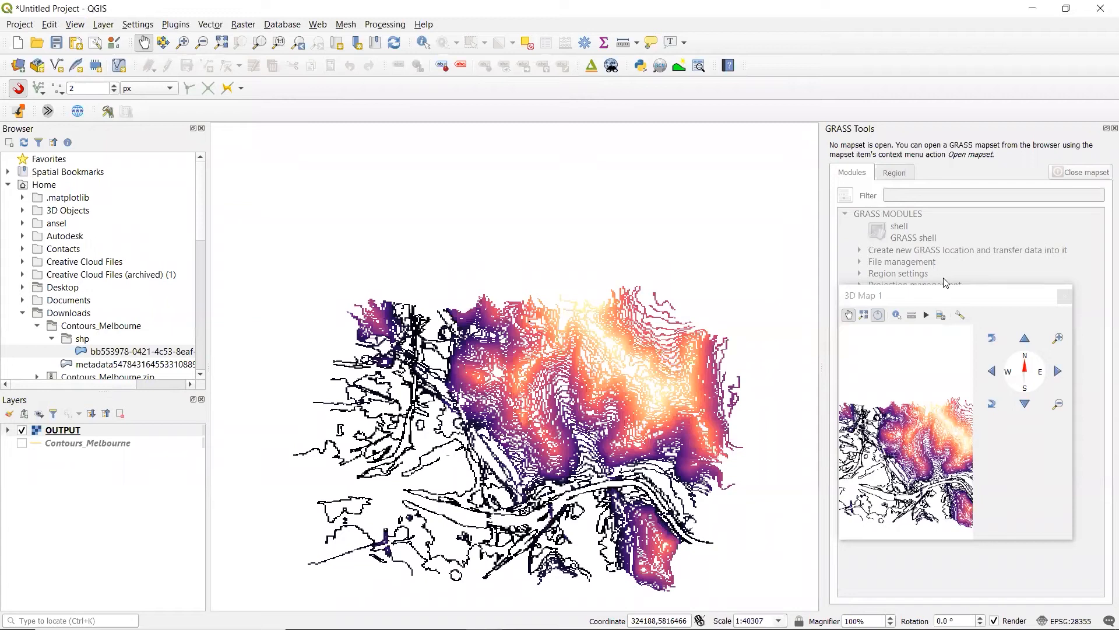
pyautogui.click(944, 301)
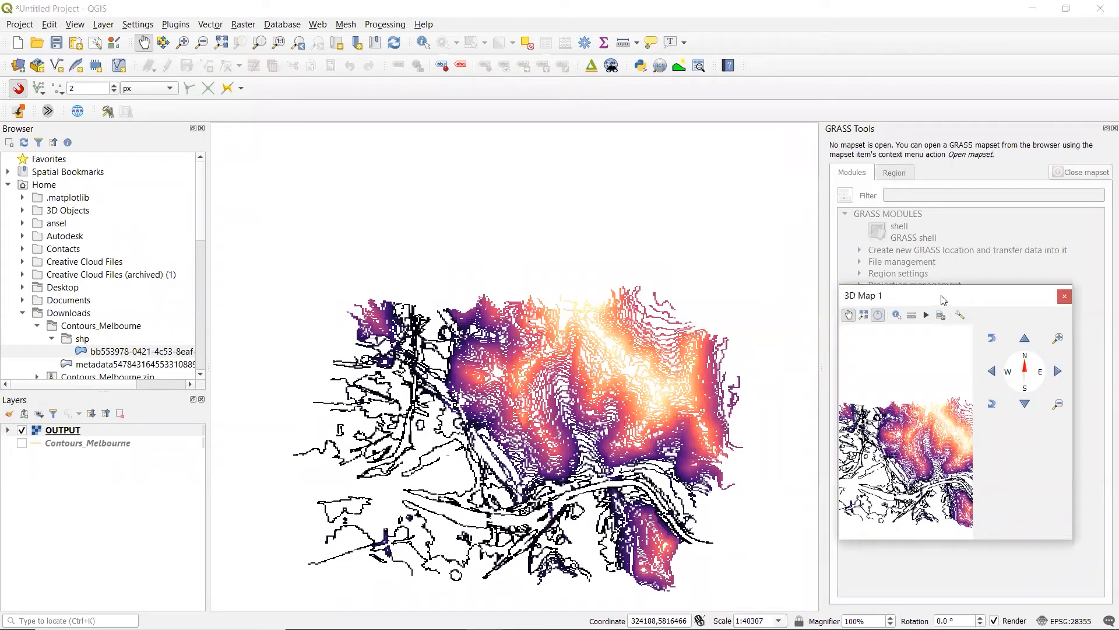
pyautogui.moveTo(944, 299); pyautogui.dragTo(744, 178)
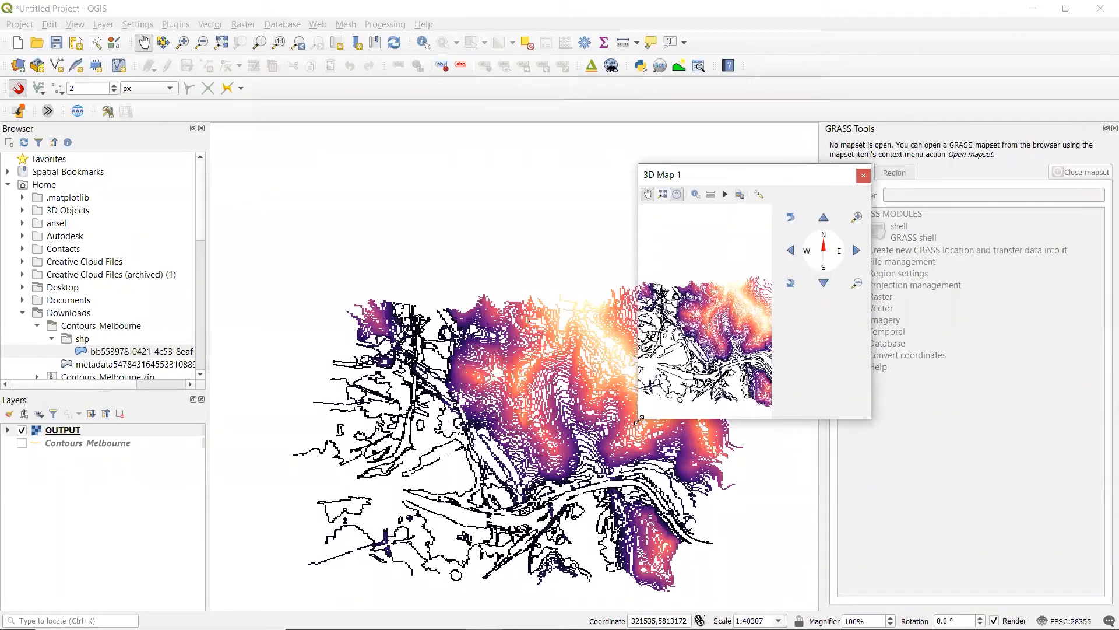
pyautogui.moveTo(640, 420); pyautogui.dragTo(293, 582)
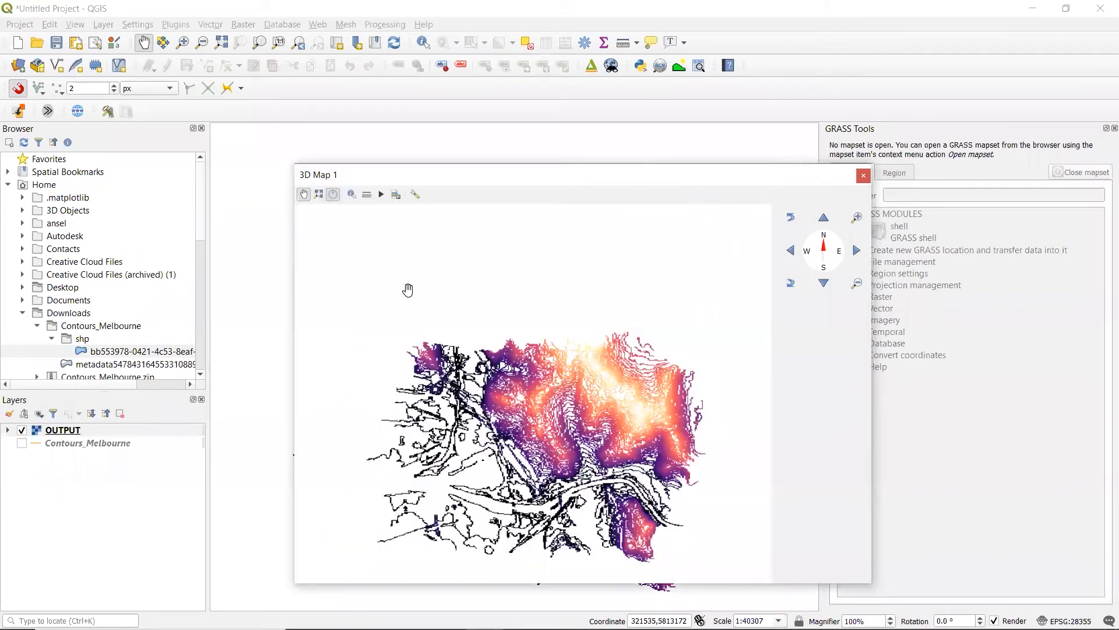
# - Configure the 3D map's terrain as DEM (Raster layer) with the OUTPUT raster as its elevation source
pyautogui.click(417, 195)
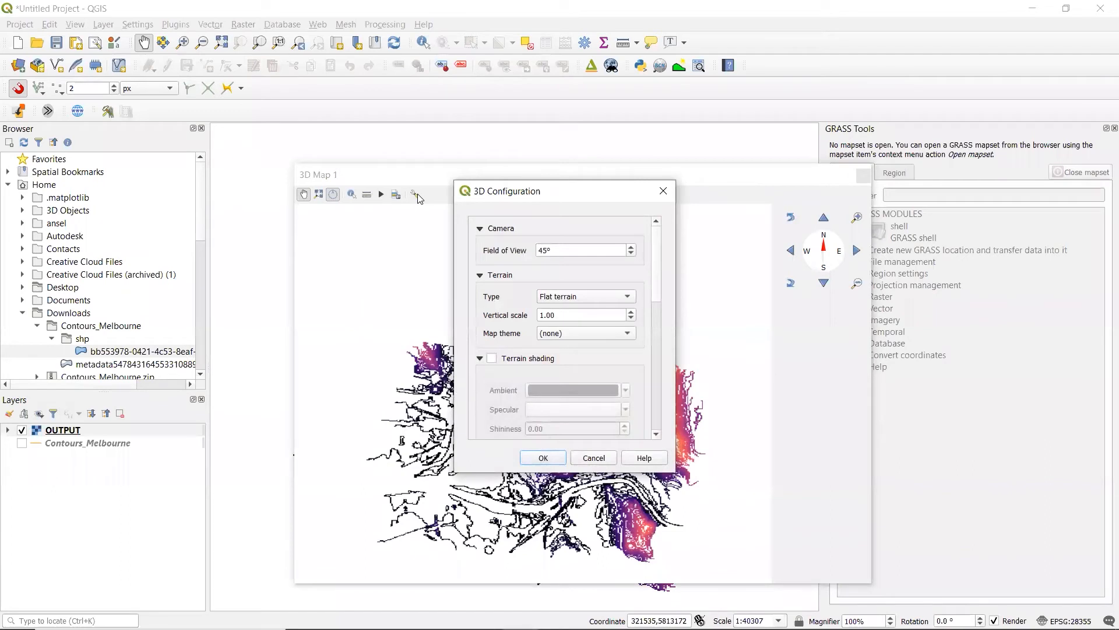
pyautogui.click(626, 298)
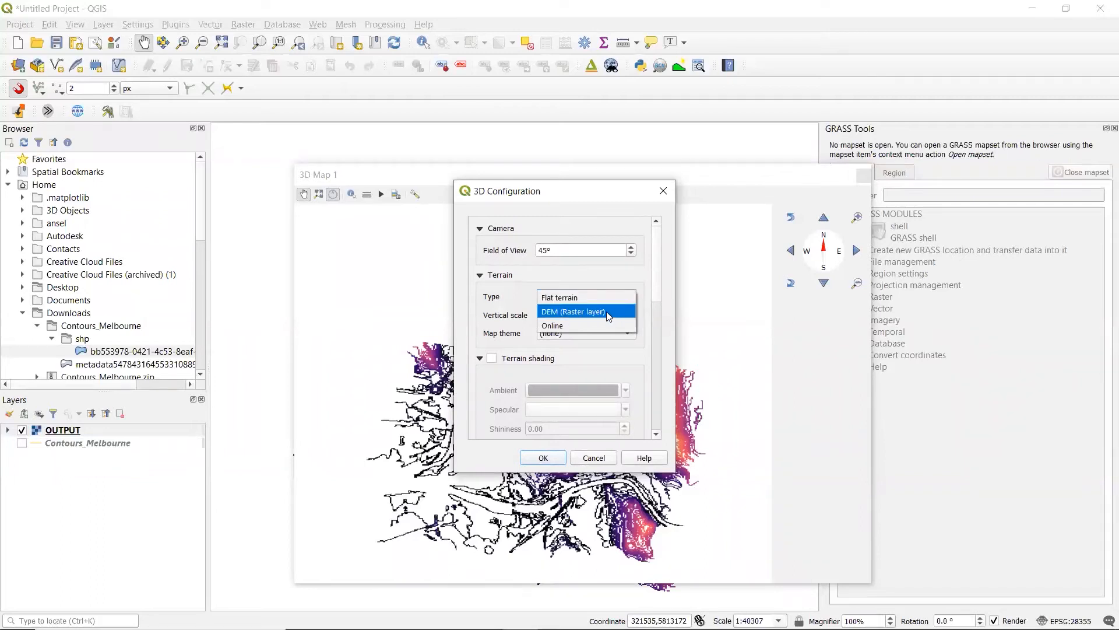
pyautogui.click(601, 310)
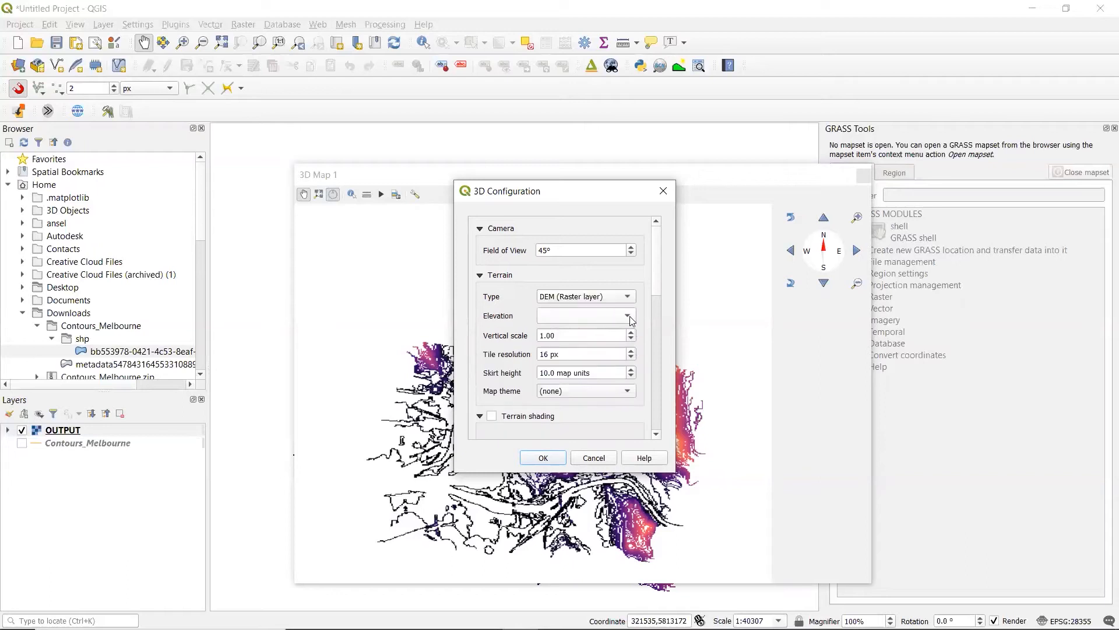
pyautogui.click(629, 316)
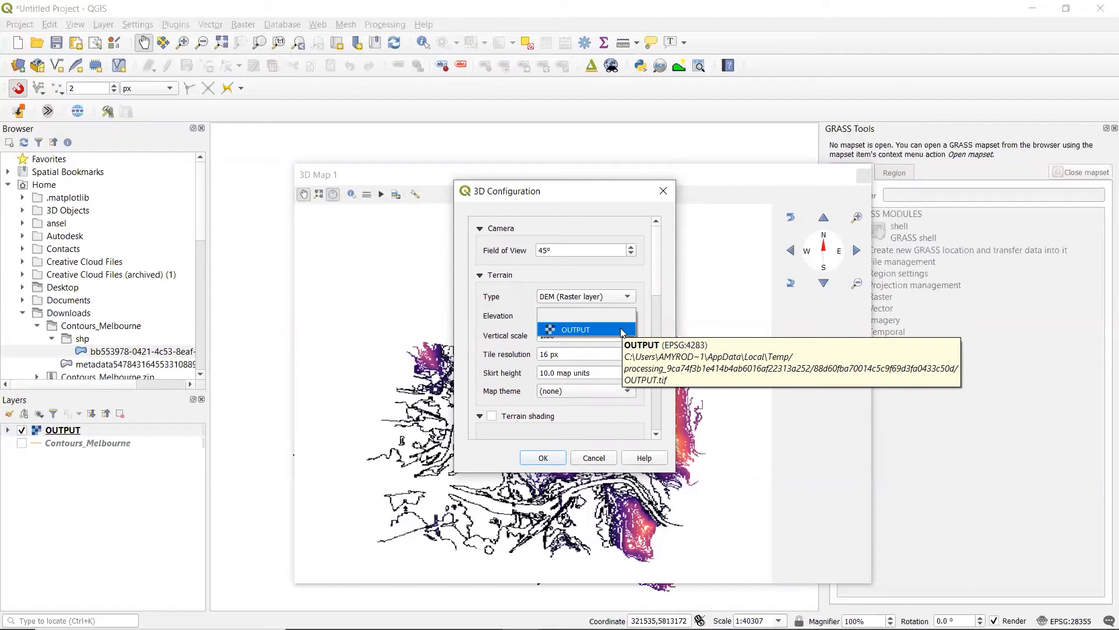
pyautogui.click(623, 330)
# - Set the terrain's vertical scale to 2.00 and tile resolution to 300 px, and apply the 3D configuration
pyautogui.click(542, 336)
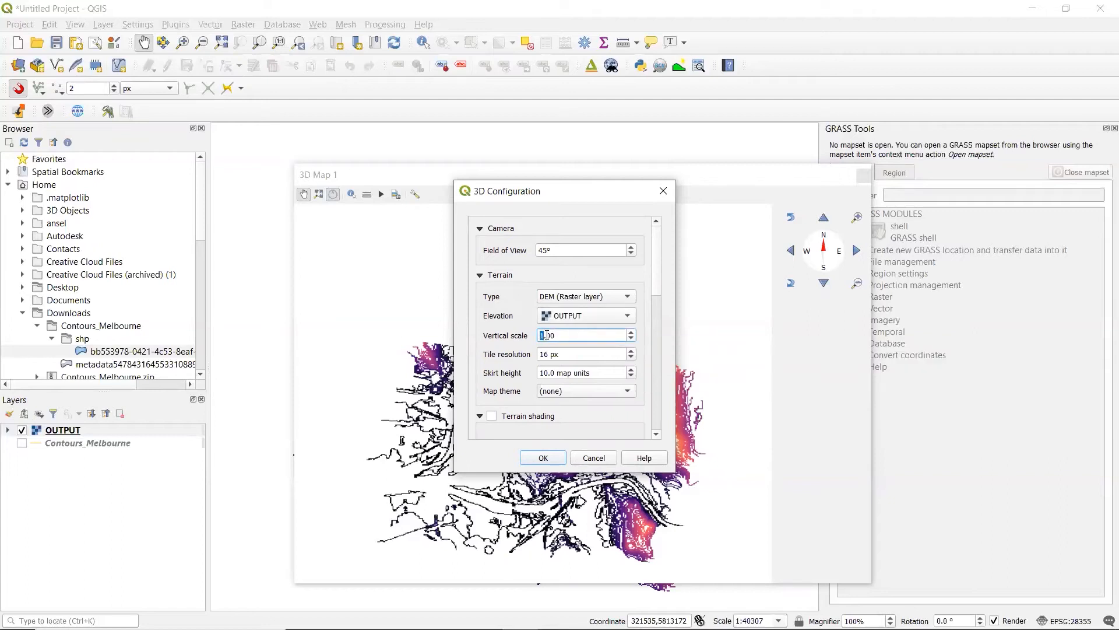
pyautogui.write('2')
pyautogui.doubleClick(546, 356)
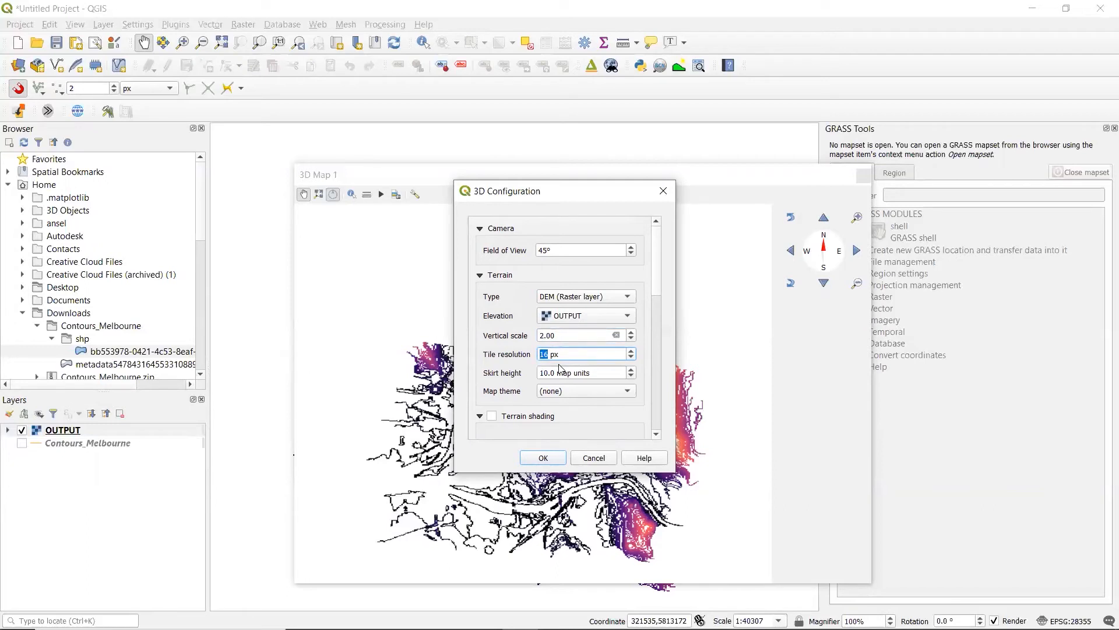
pyautogui.write('300')
pyautogui.moveTo(657, 280)
pyautogui.mouseDown()
pyautogui.moveTo(686, 417)
pyautogui.moveTo(689, 254)
pyautogui.mouseUp()
pyautogui.click(547, 457)
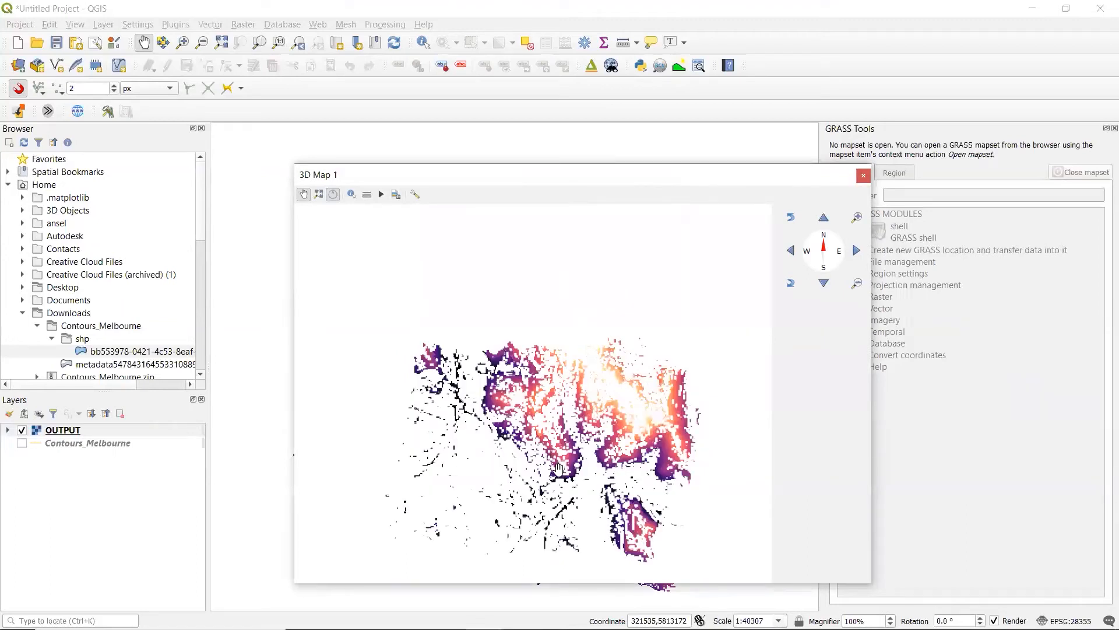
# - Examine the 3D terrain's relief at low viewing angles, from the whole extent to the bright northeastern hills
pyautogui.scroll(1, 558, 468)
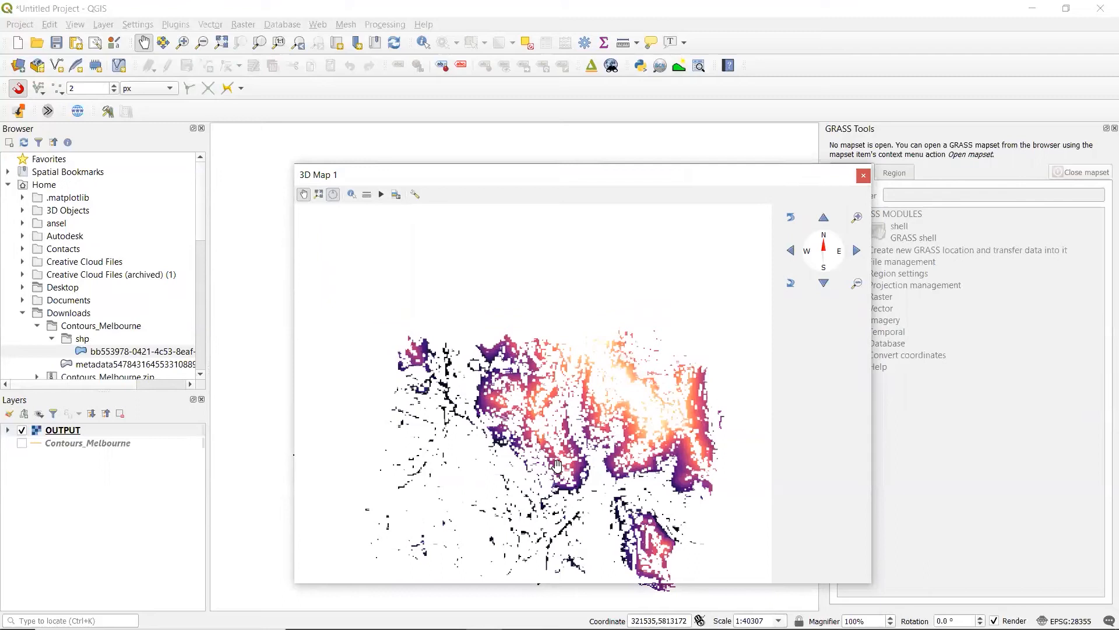
pyautogui.scroll(5, 558, 466)
pyautogui.scroll(2, 560, 464)
pyautogui.scroll(-7, 561, 464)
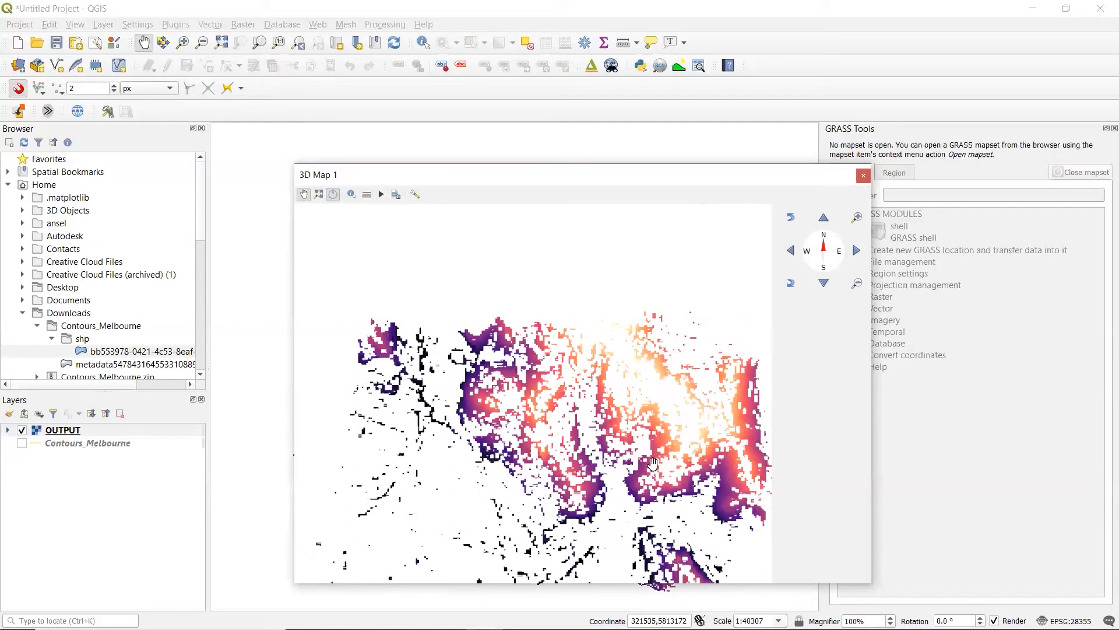
pyautogui.moveTo(670, 388); pyautogui.dragTo(678, 426)
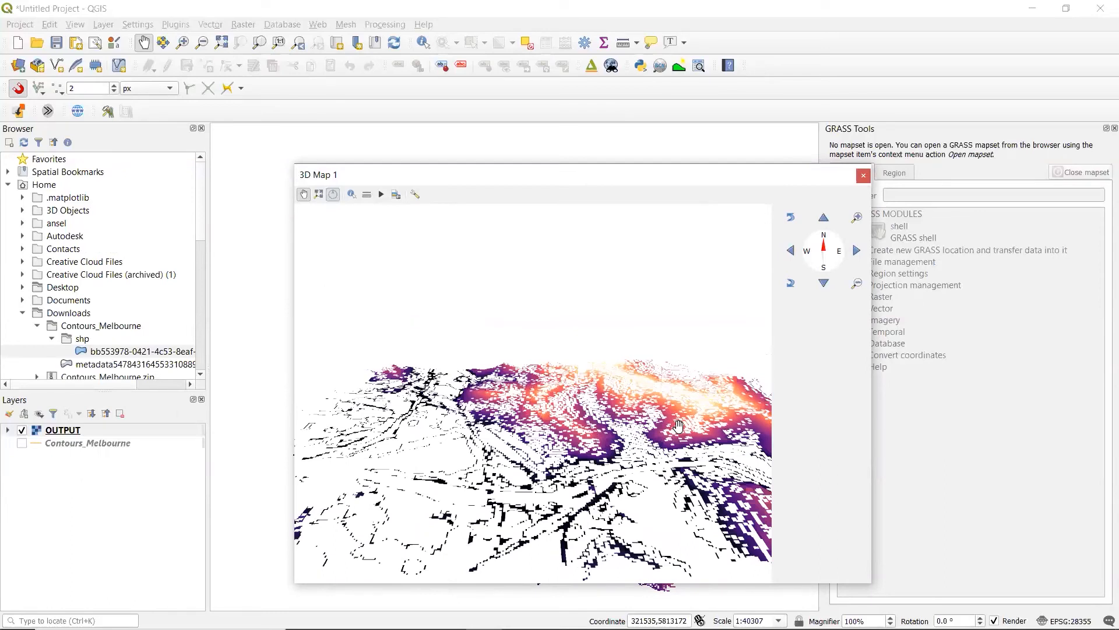
pyautogui.scroll(3, 697, 445)
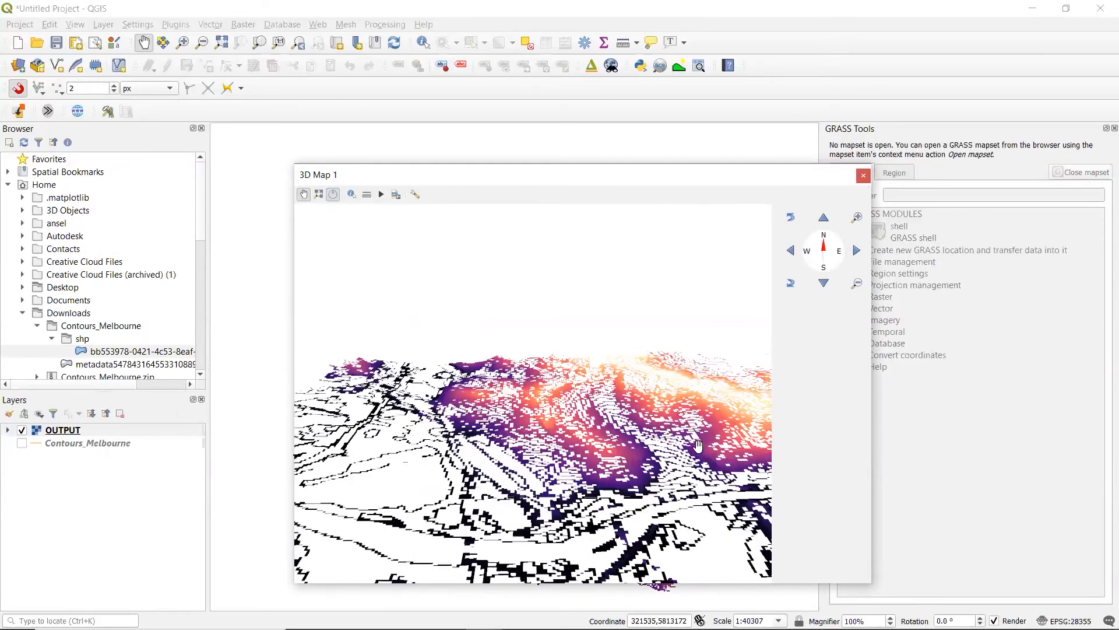
pyautogui.scroll(4, 699, 444)
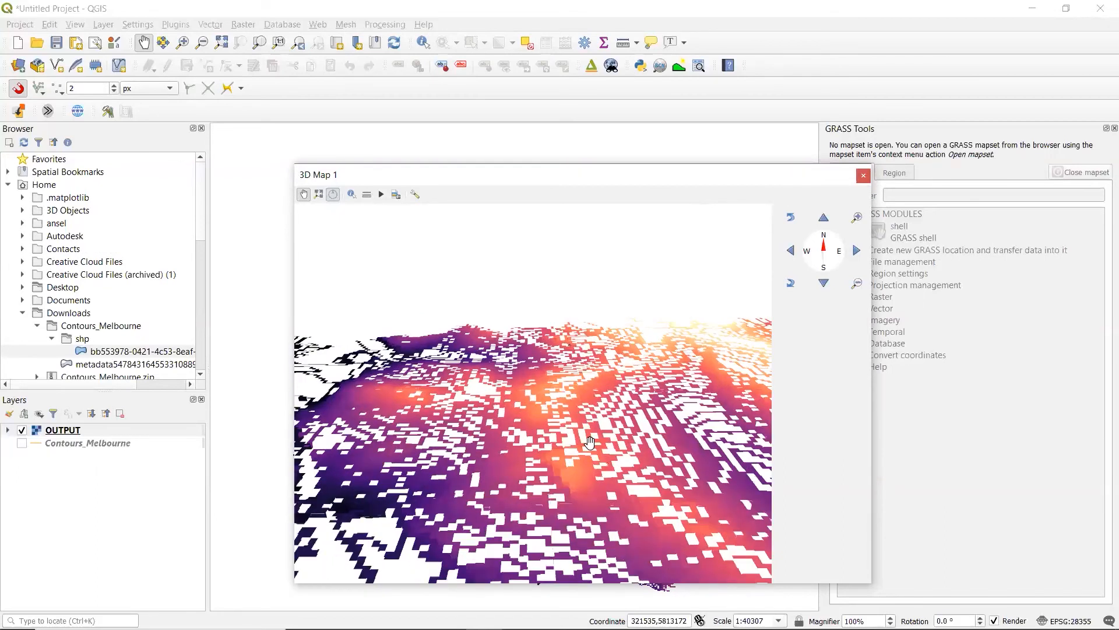
pyautogui.scroll(-4, 589, 442)
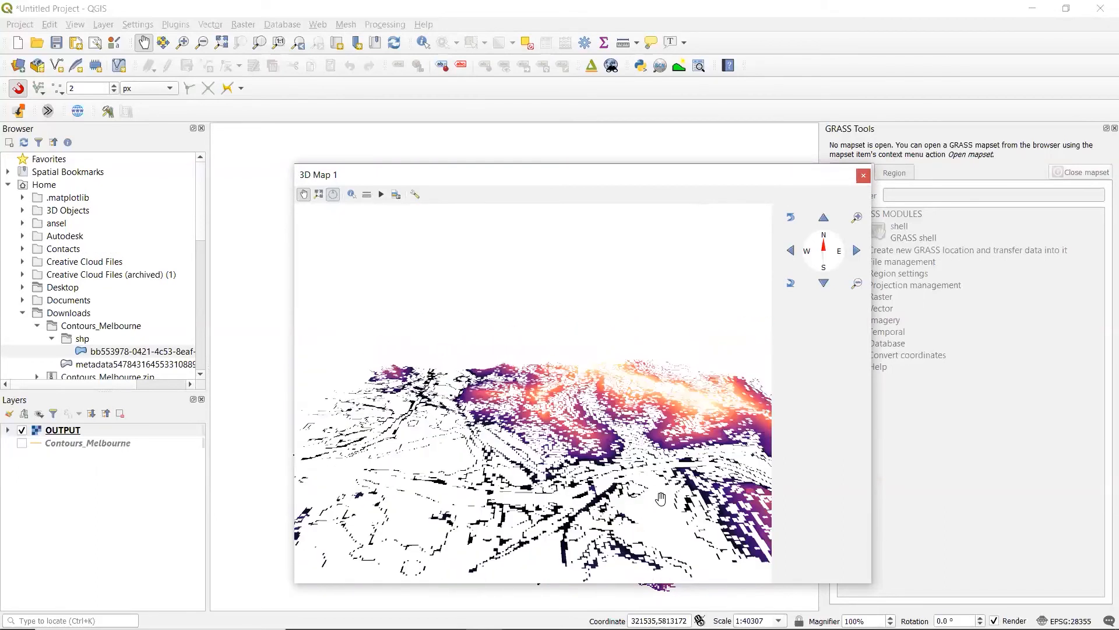
pyautogui.scroll(-4, 659, 497)
pyautogui.scroll(2, 657, 501)
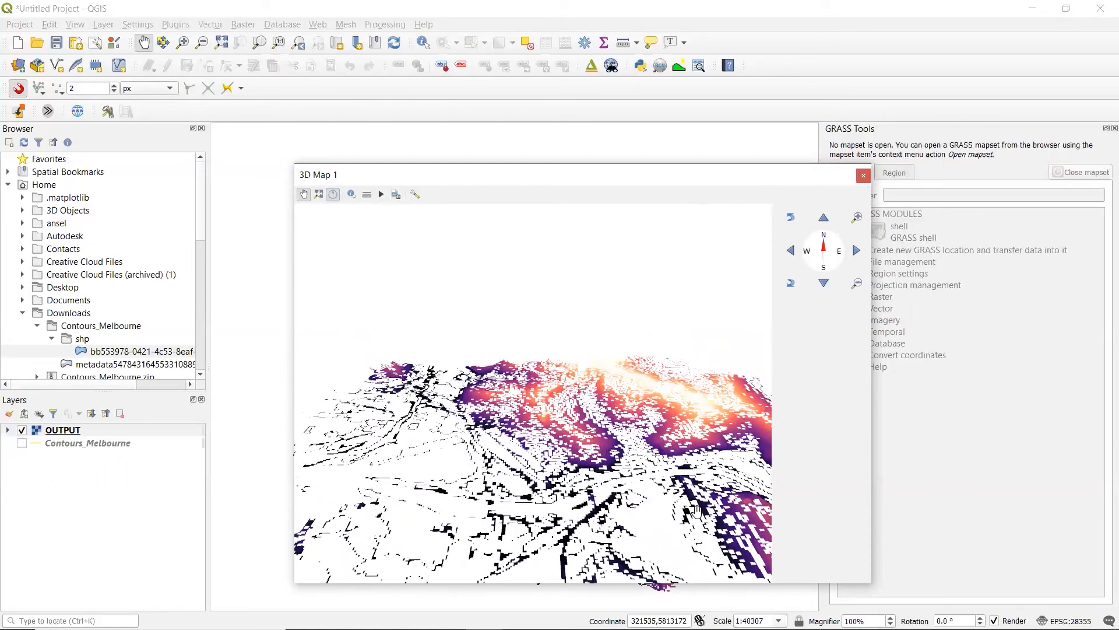
pyautogui.moveTo(686, 523); pyautogui.dragTo(436, 509)
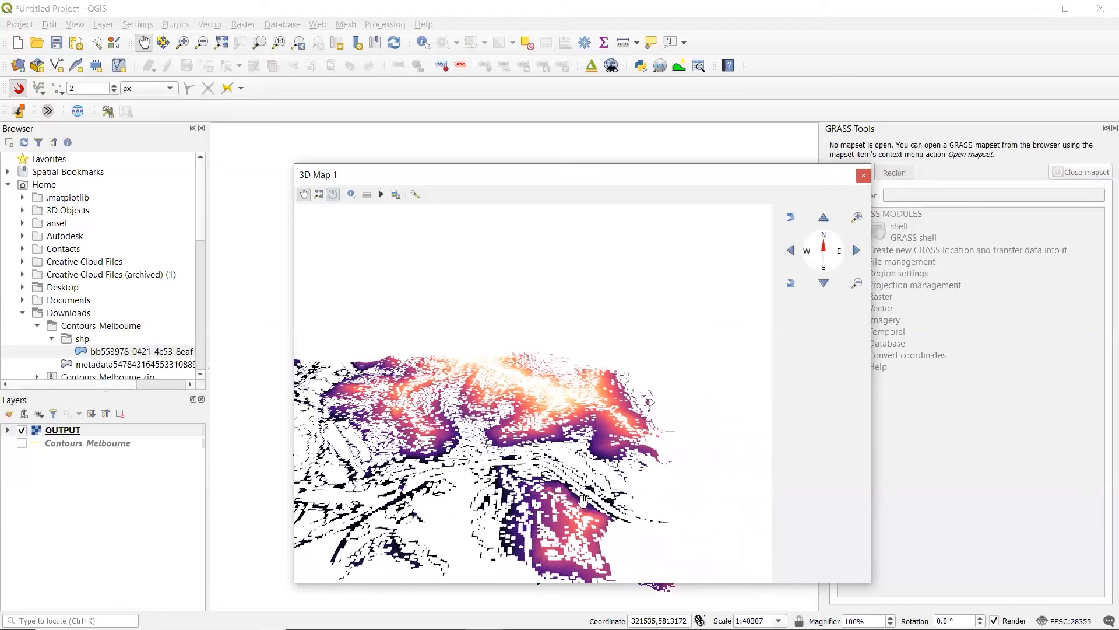
pyautogui.scroll(5, 591, 458)
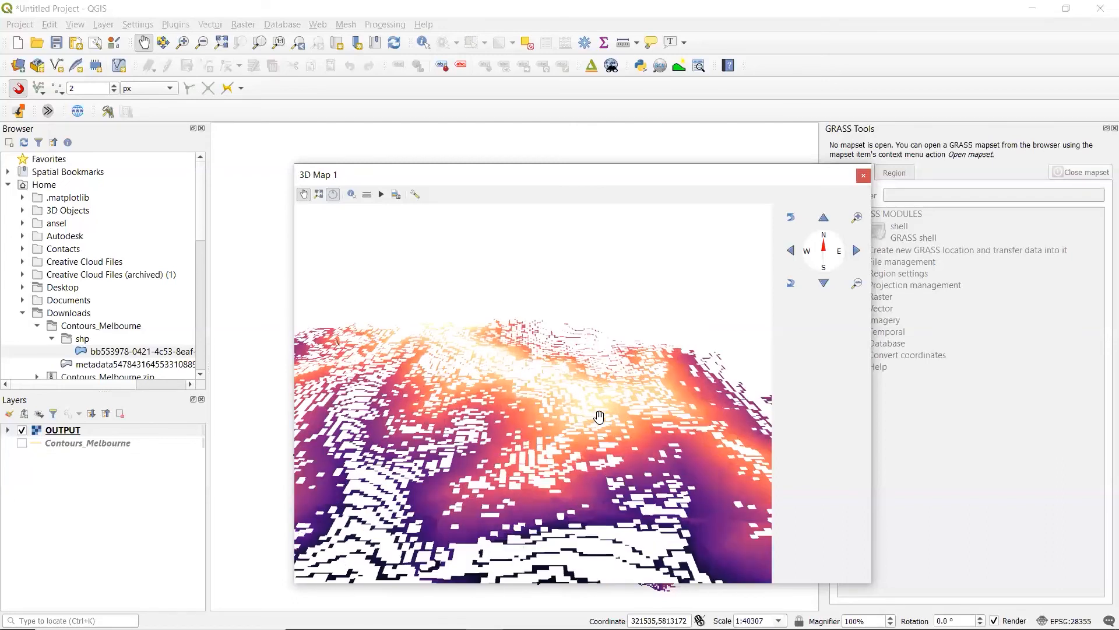
pyautogui.moveTo(603, 529); pyautogui.dragTo(622, 508)
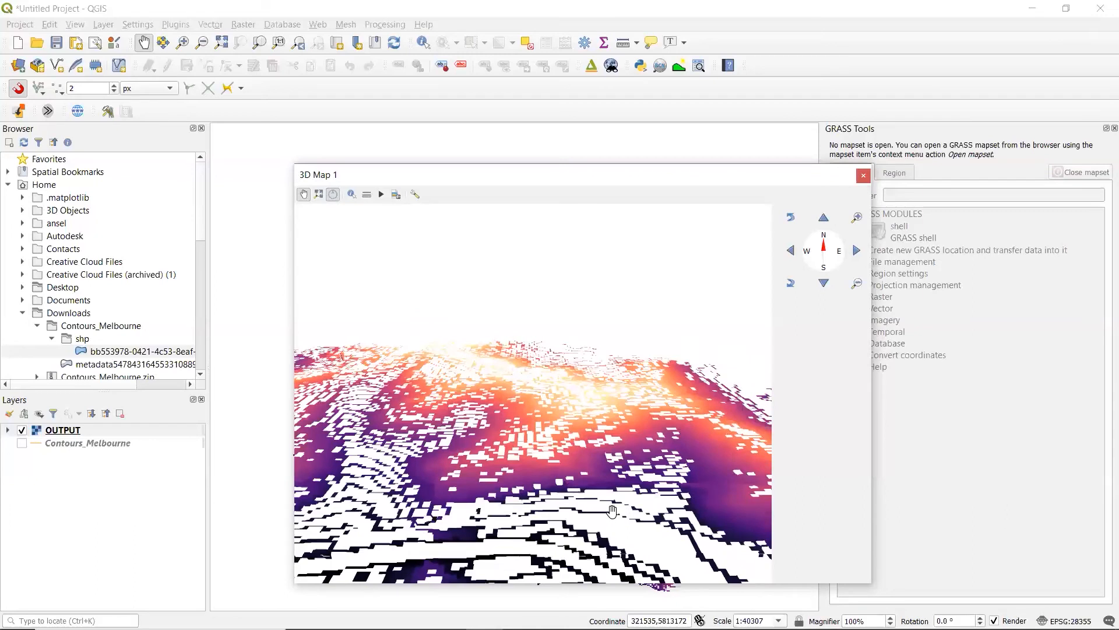
# - Raise the terrain's vertical scale by two increments and apply the 3D configuration
pyautogui.click(415, 195)
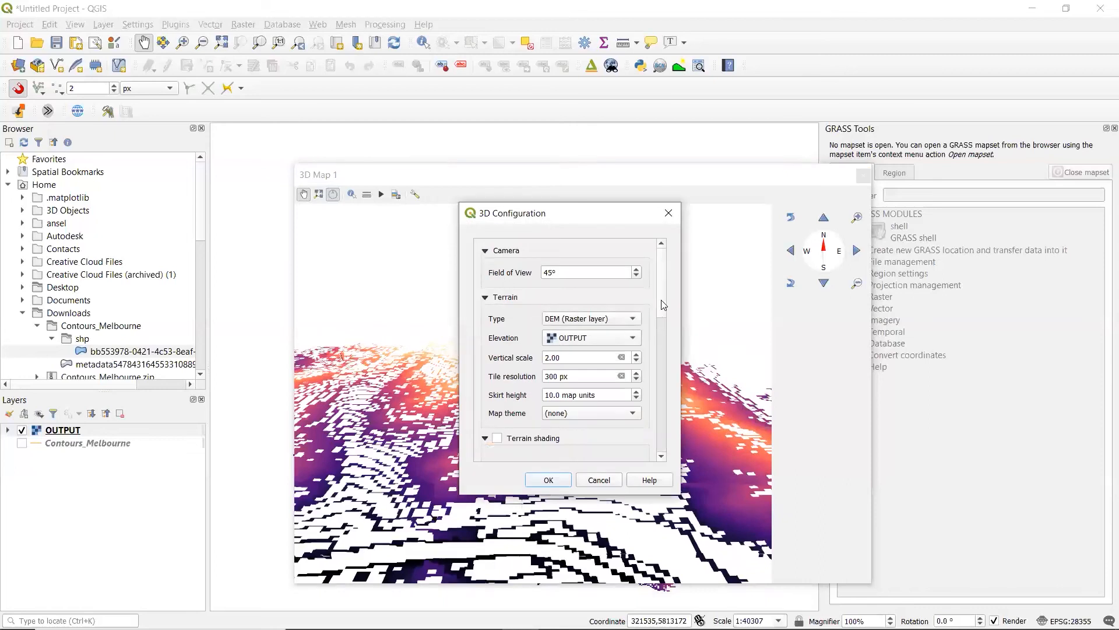
pyautogui.scroll(-3, 662, 307)
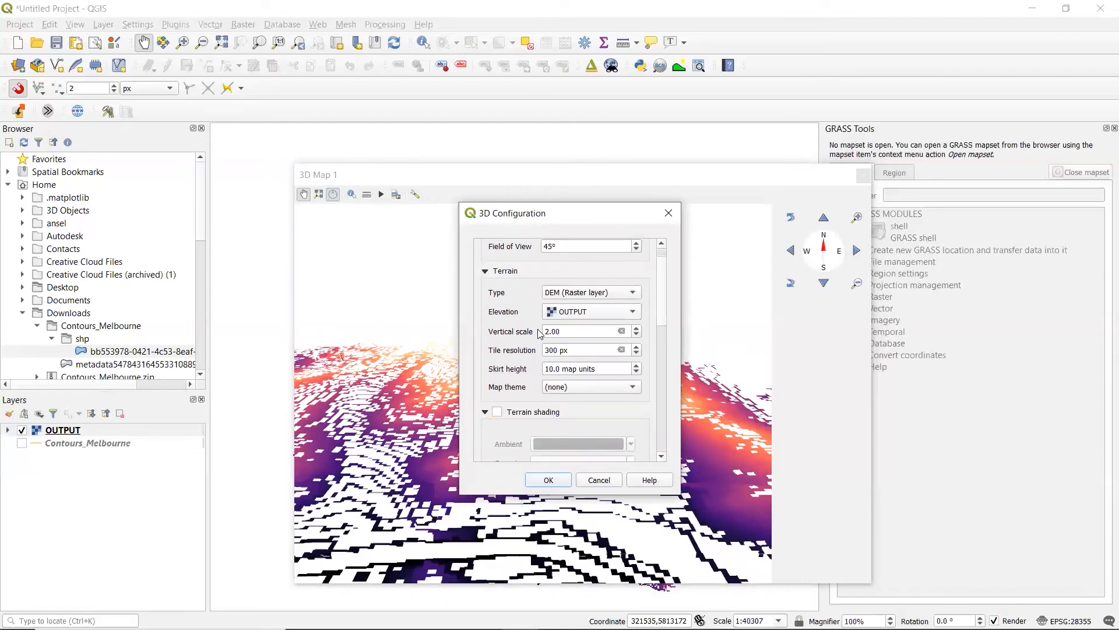
pyautogui.click(636, 328)
pyautogui.click(637, 328)
pyautogui.click(561, 479)
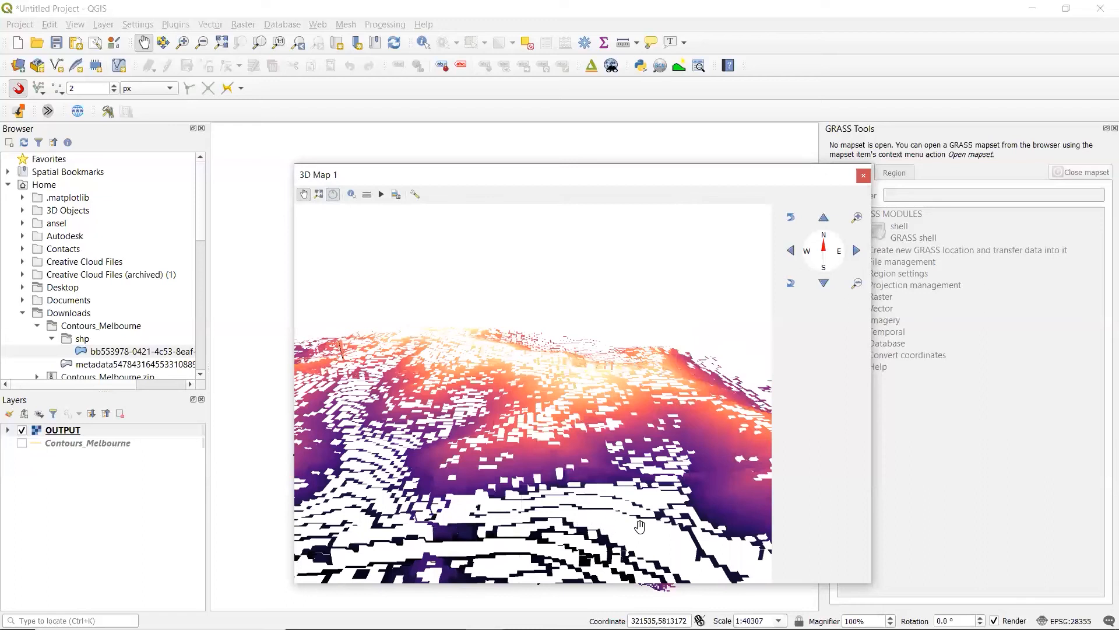
# - Examine the more strongly exaggerated relief around the southeastern hill, from an overview down to near ground level
pyautogui.scroll(2, 641, 516)
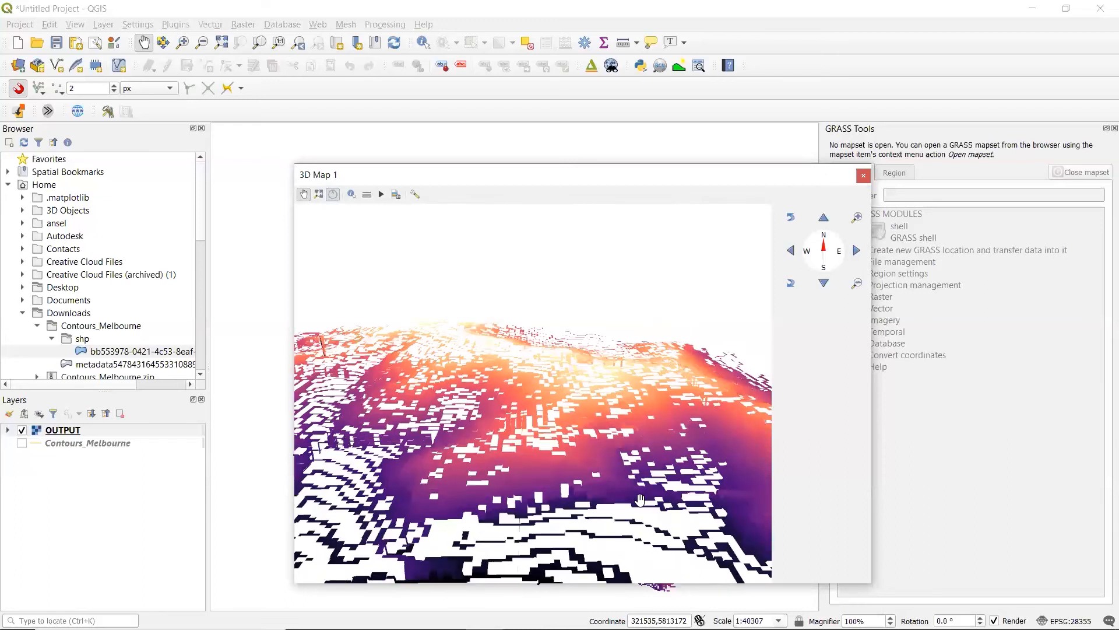
pyautogui.scroll(2, 647, 499)
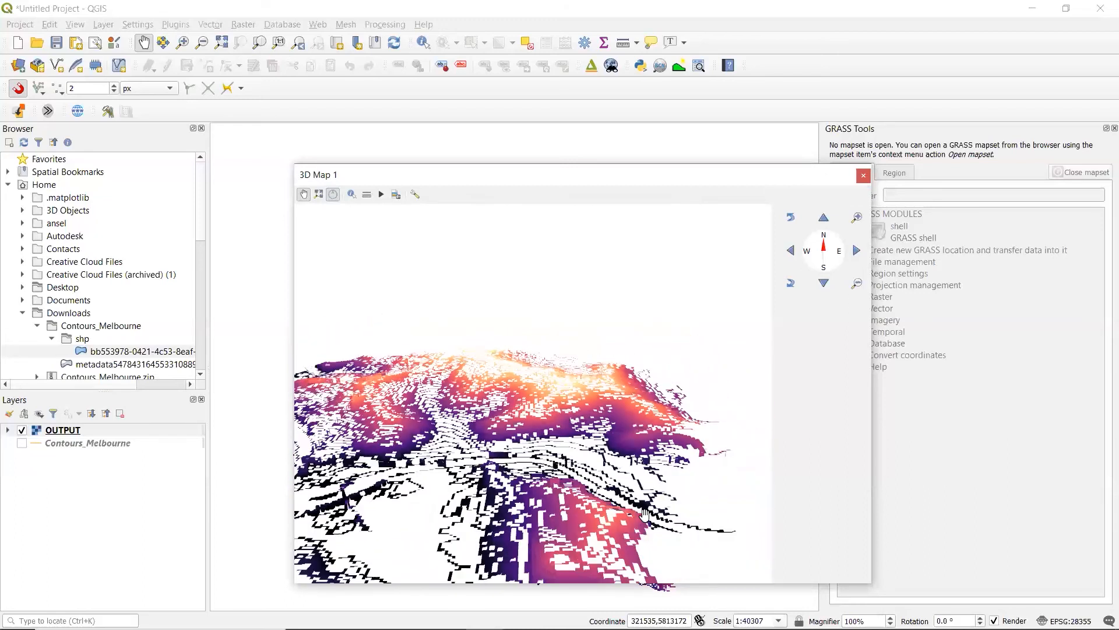
pyautogui.scroll(2, 633, 545)
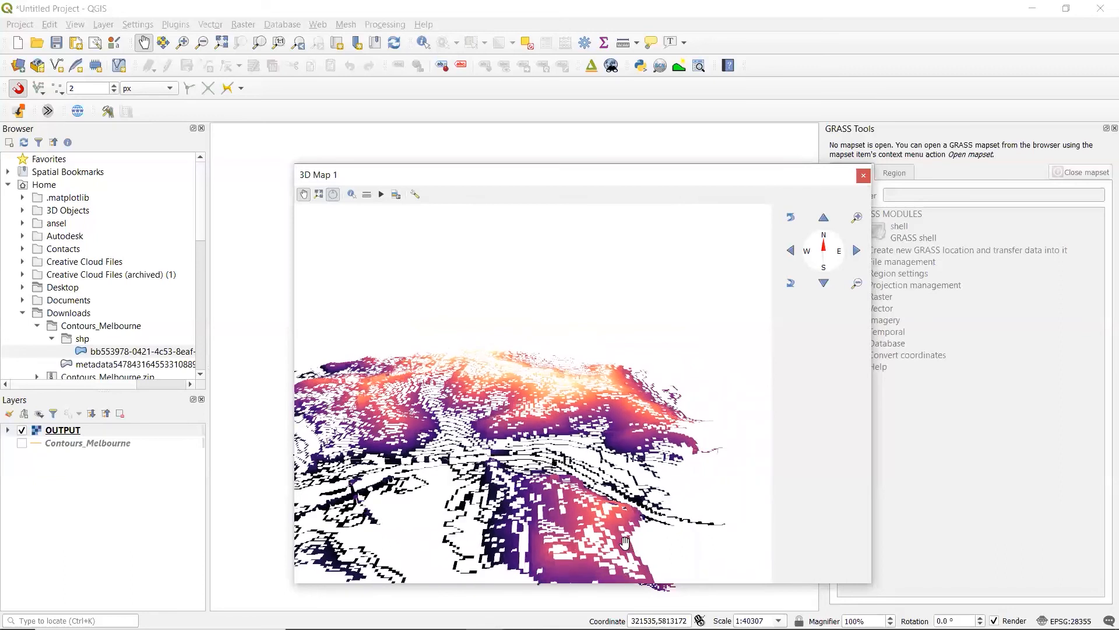
pyautogui.moveTo(625, 544); pyautogui.dragTo(625, 549)
pyautogui.scroll(4, 642, 475)
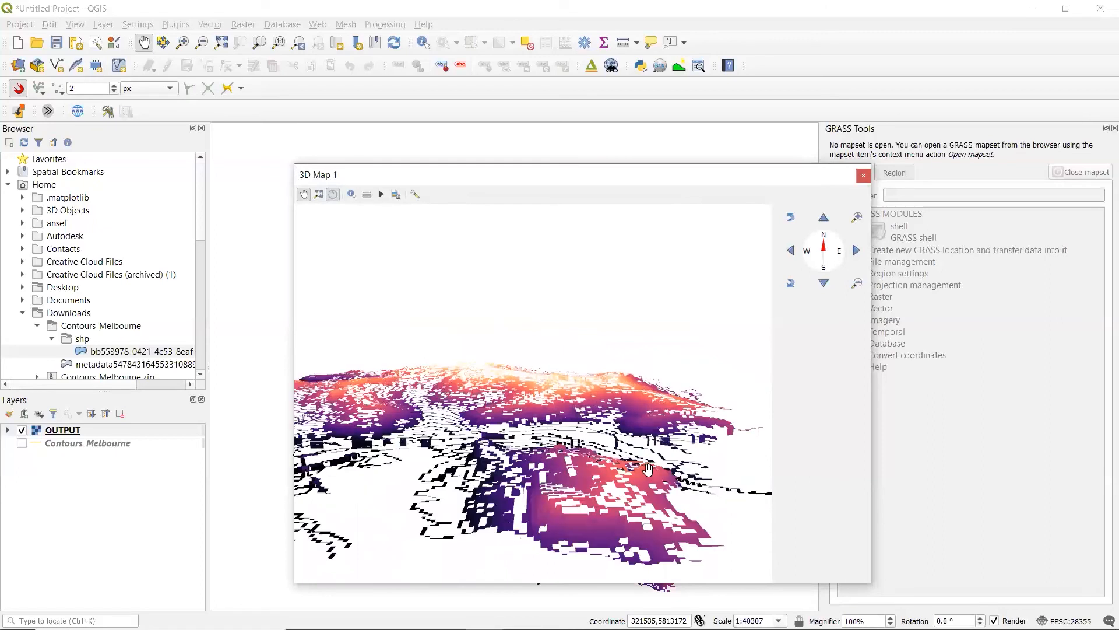
pyautogui.moveTo(652, 480); pyautogui.dragTo(620, 400)
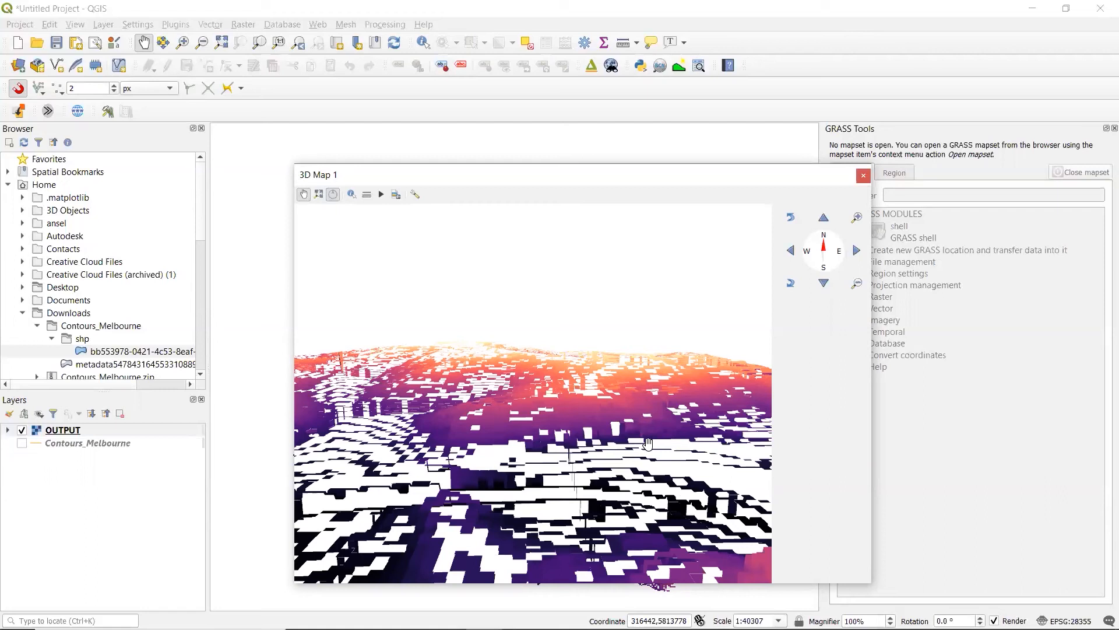
pyautogui.scroll(5, 648, 443)
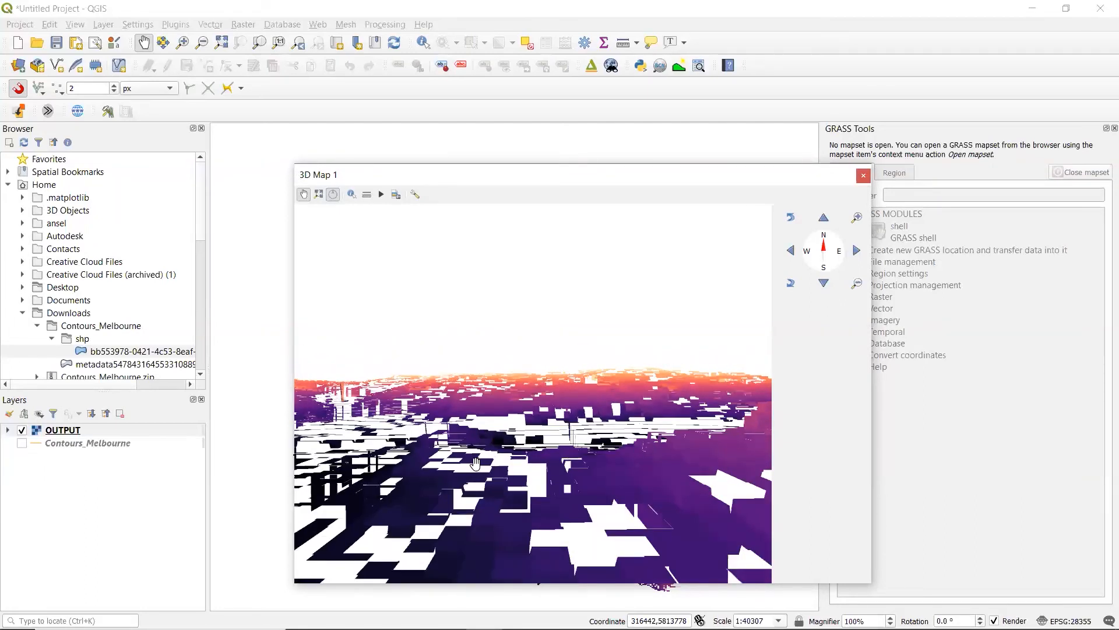
pyautogui.scroll(1, 472, 482)
pyautogui.scroll(3, 472, 482)
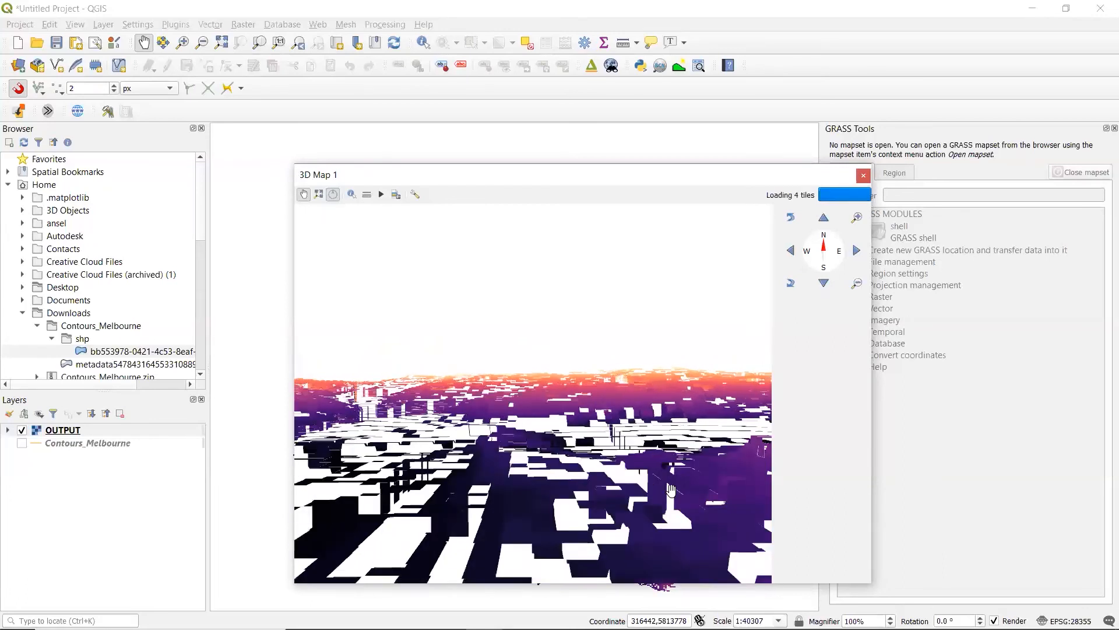
pyautogui.scroll(-3, 530, 487)
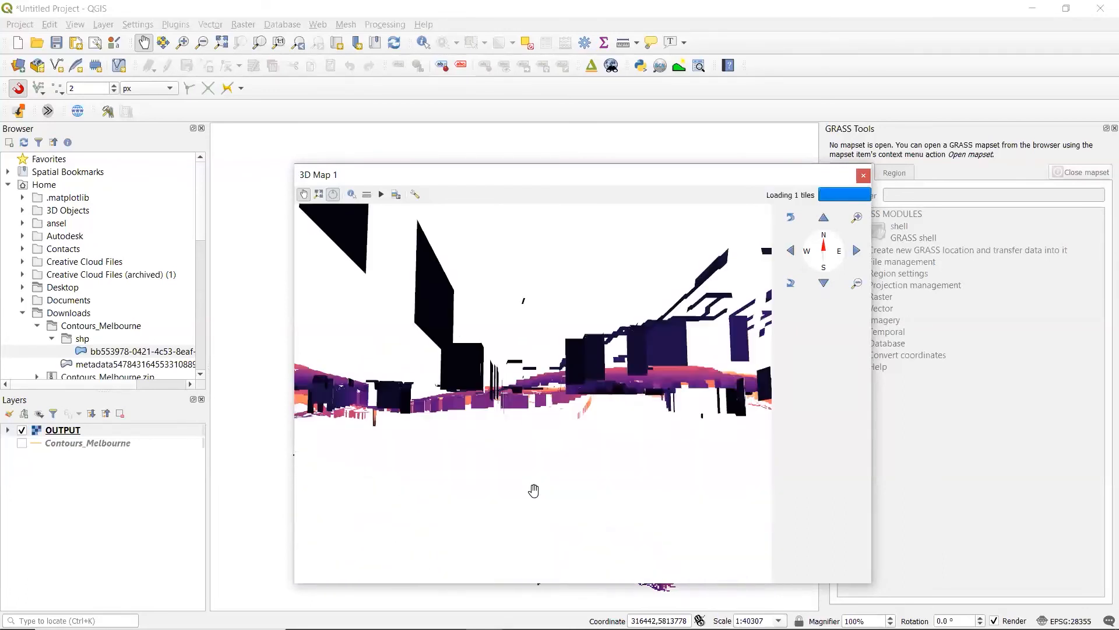
pyautogui.scroll(-2, 539, 476)
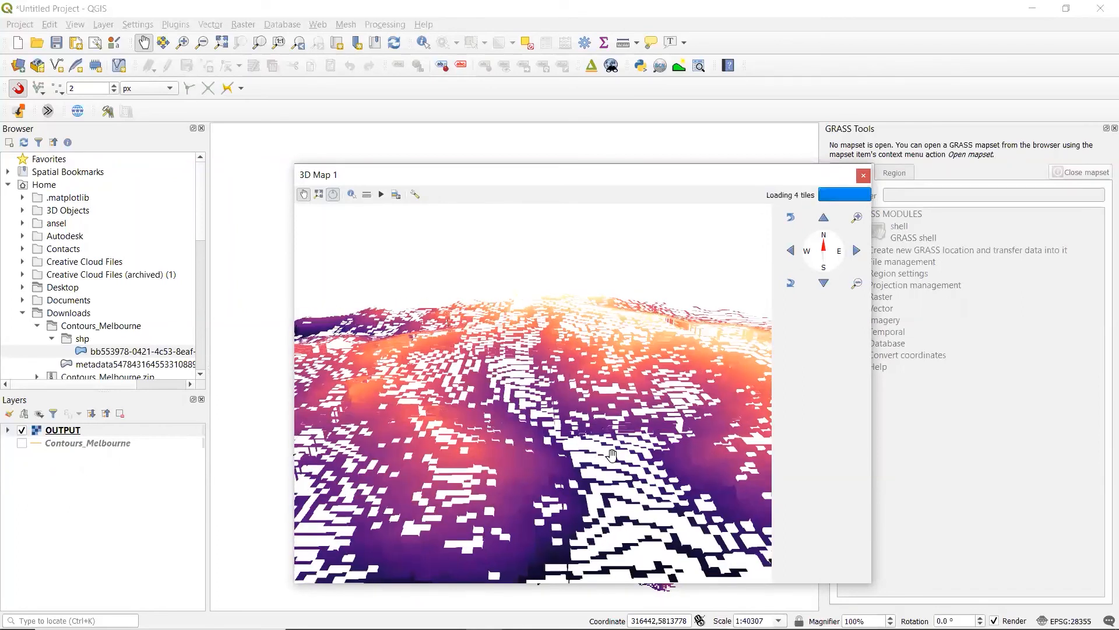
# - Compare the northern hills' relief at different camera tilts, both close up and across the full contour extent
pyautogui.moveTo(399, 460); pyautogui.dragTo(514, 484)
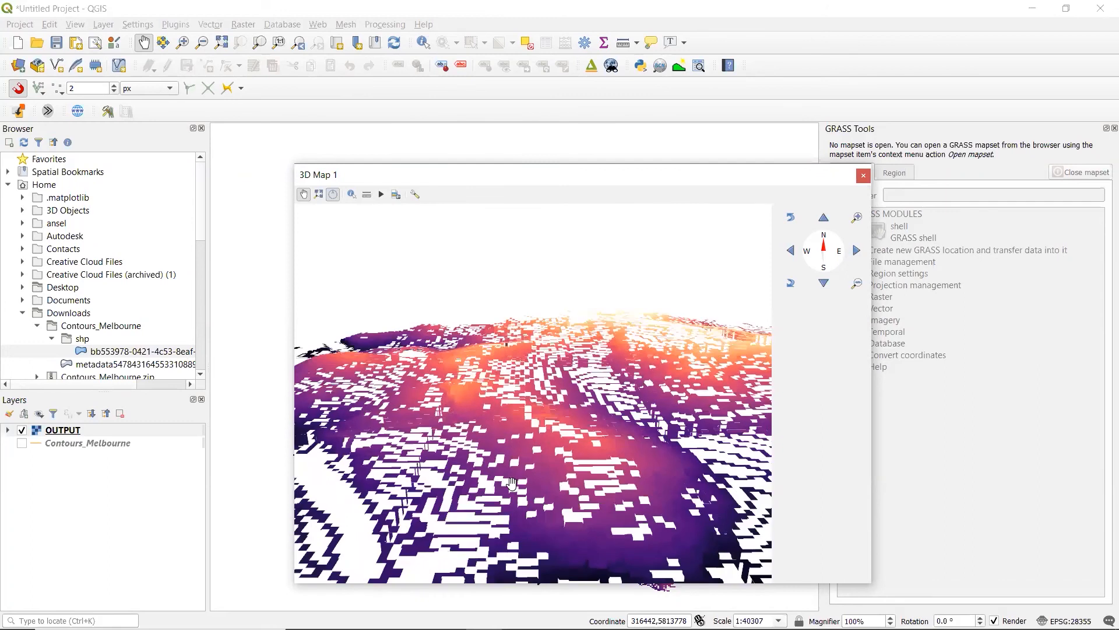
pyautogui.hotkey('shift', 'Down')
pyautogui.hotkey('shift', 'Down')
pyautogui.hotkey('shift', 'Up')
pyautogui.hotkey('shift', 'Up')
pyautogui.hotkey('shift', 'Up')
pyautogui.hotkey('shift', 'Down')
pyautogui.scroll(-2, 515, 482)
pyautogui.scroll(2, 516, 484)
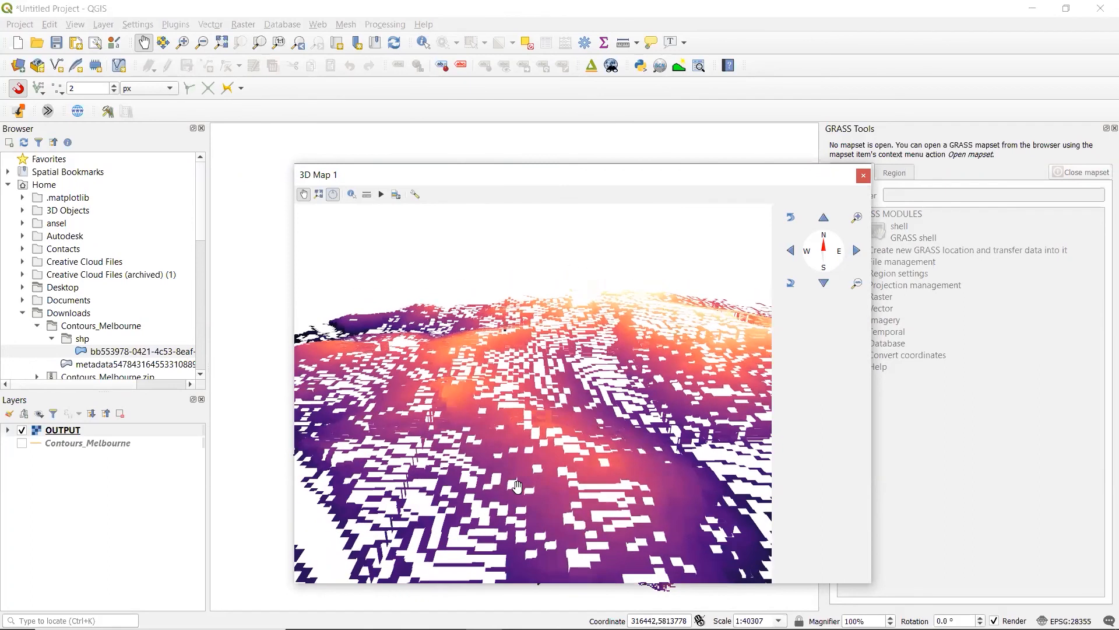
pyautogui.scroll(-2, 520, 478)
pyautogui.scroll(-5, 524, 466)
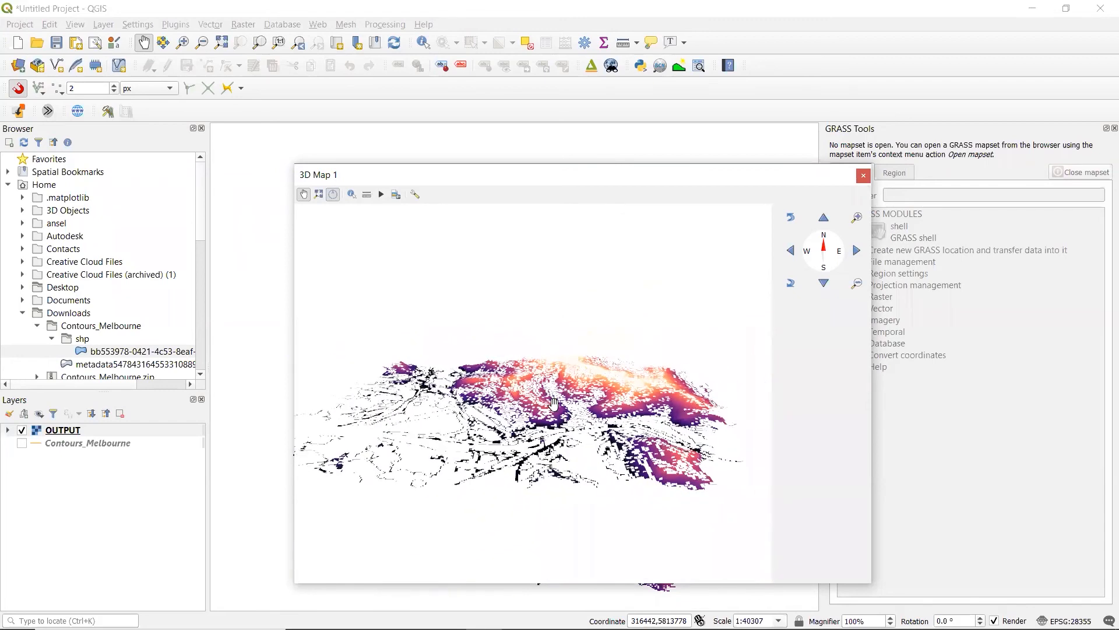
pyautogui.scroll(5, 554, 400)
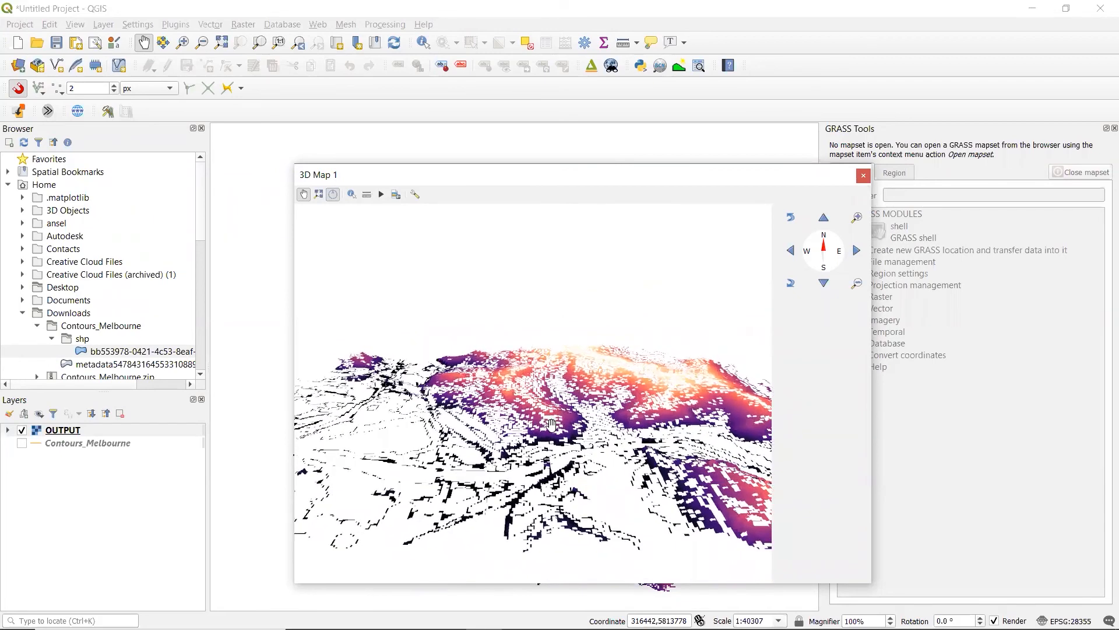
pyautogui.scroll(3, 548, 440)
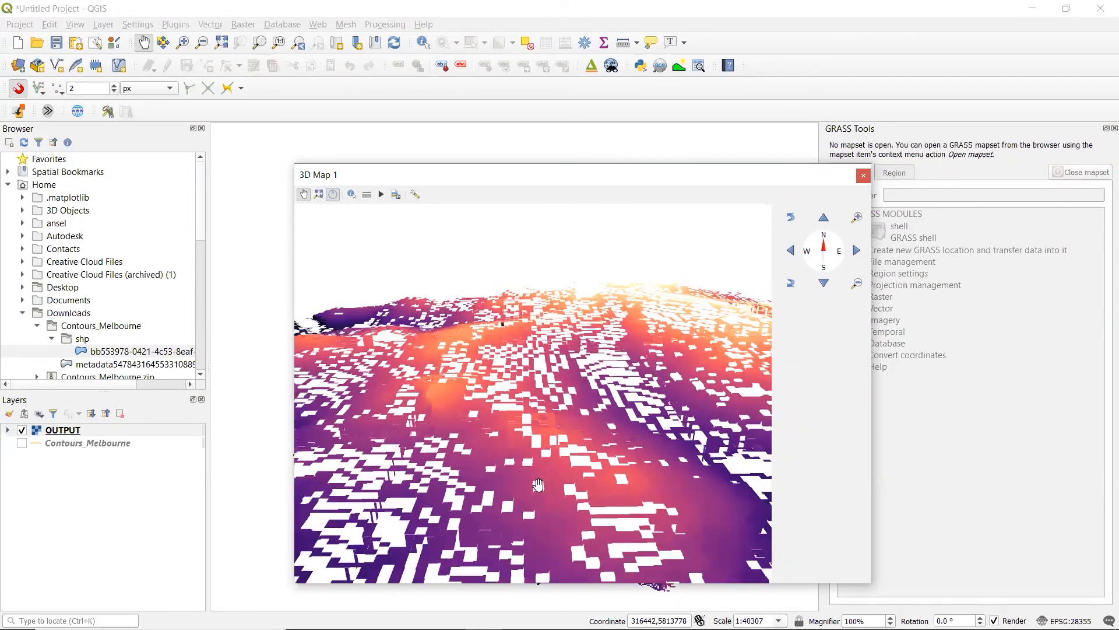
pyautogui.scroll(-3, 556, 447)
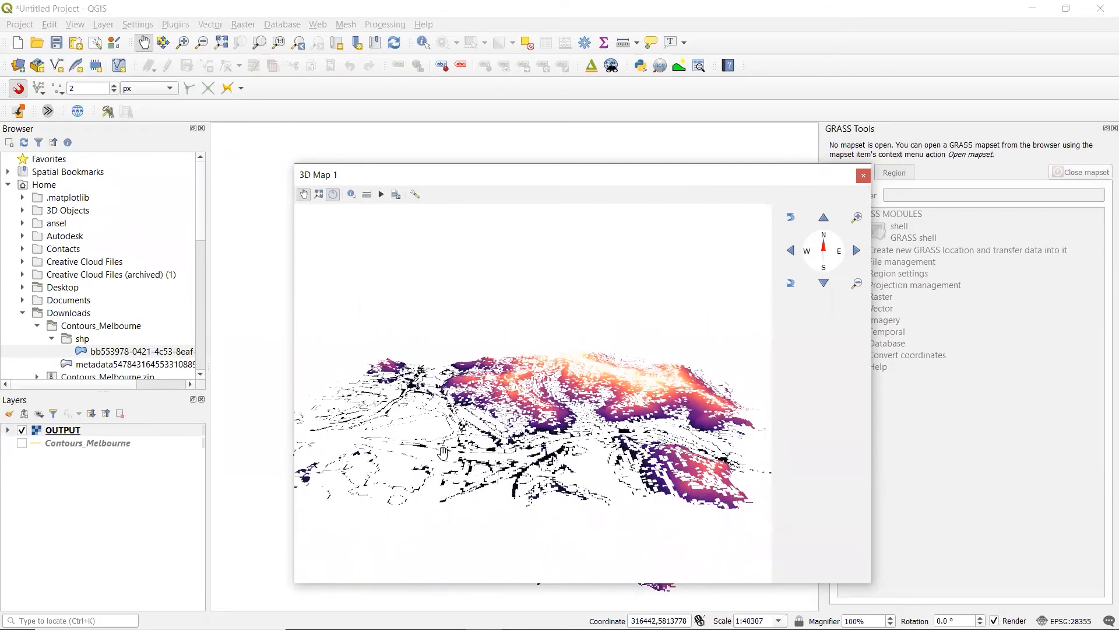
pyautogui.scroll(2, 450, 456)
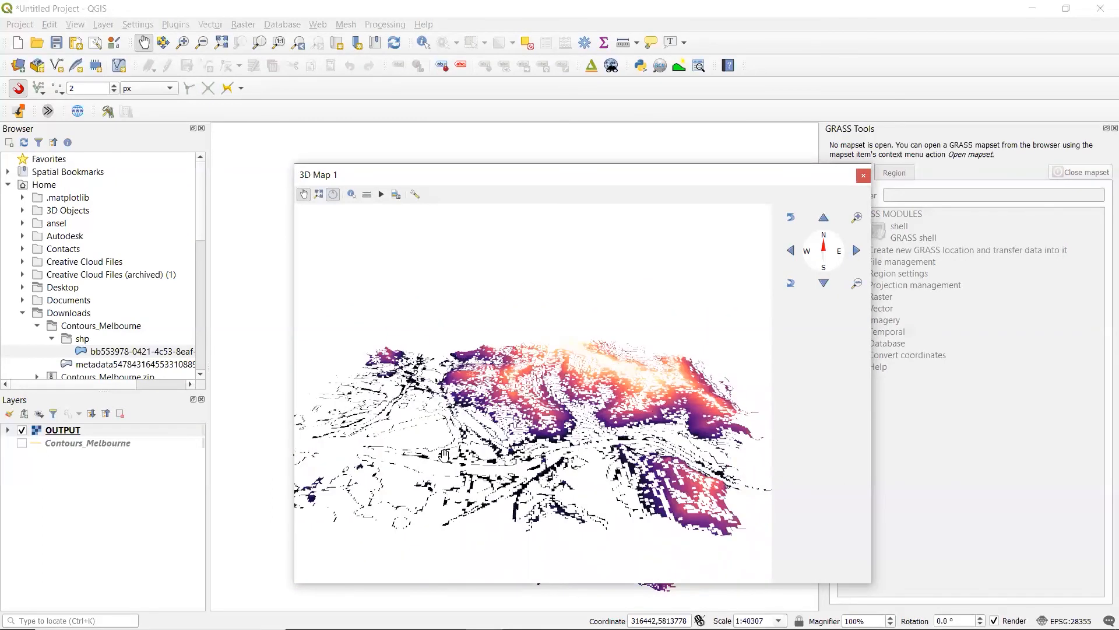
# - Rotate the 3D view to a new compass heading and inspect the hills and flat areas from that direction
pyautogui.moveTo(456, 460); pyautogui.dragTo(630, 439)
pyautogui.moveTo(636, 507); pyautogui.dragTo(724, 467)
pyautogui.moveTo(655, 381); pyautogui.dragTo(653, 398)
pyautogui.scroll(8, 655, 381)
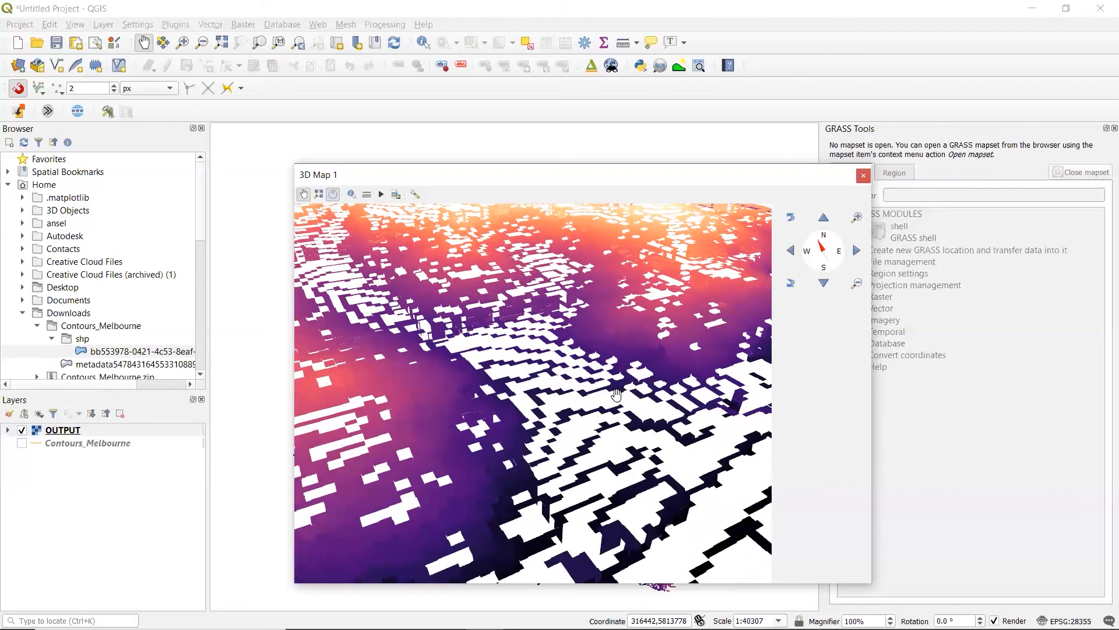
pyautogui.scroll(-10, 607, 397)
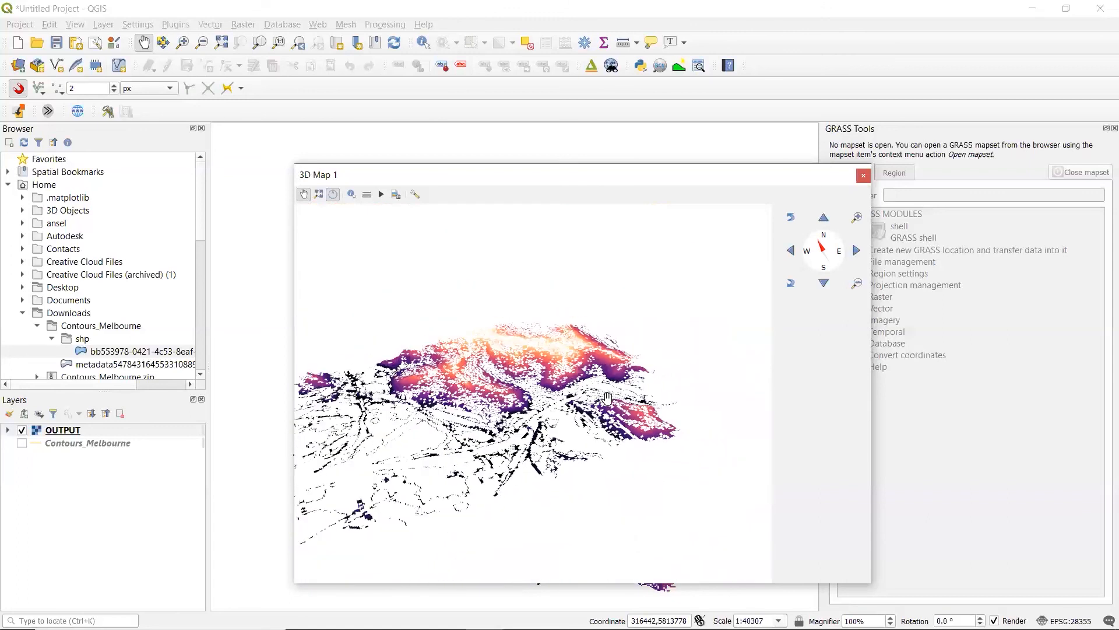
pyautogui.scroll(2, 604, 392)
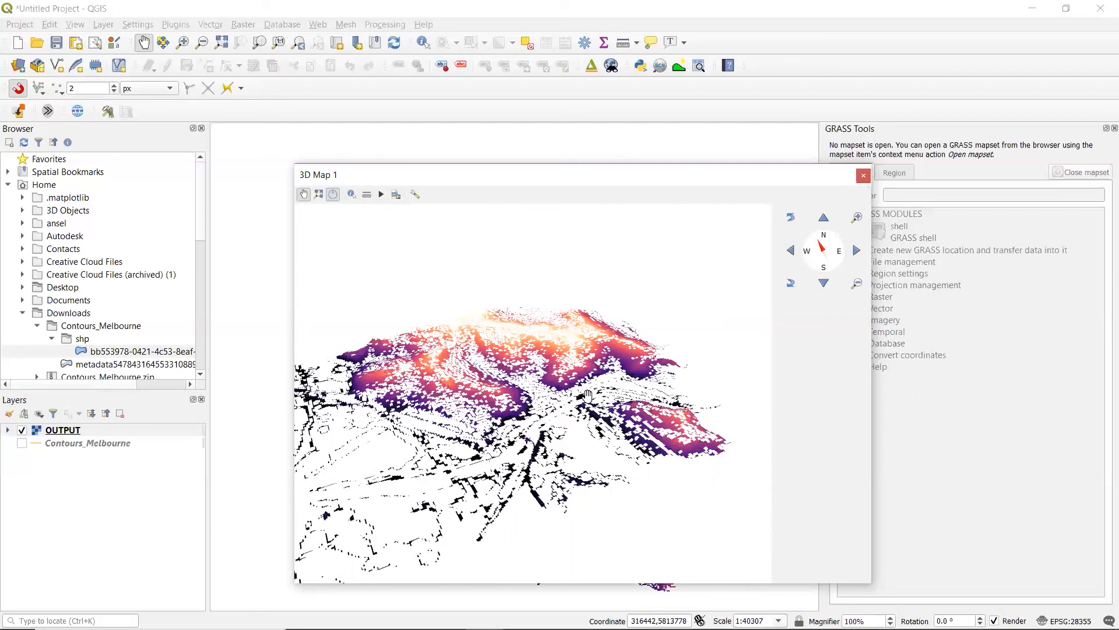
pyautogui.scroll(5, 587, 396)
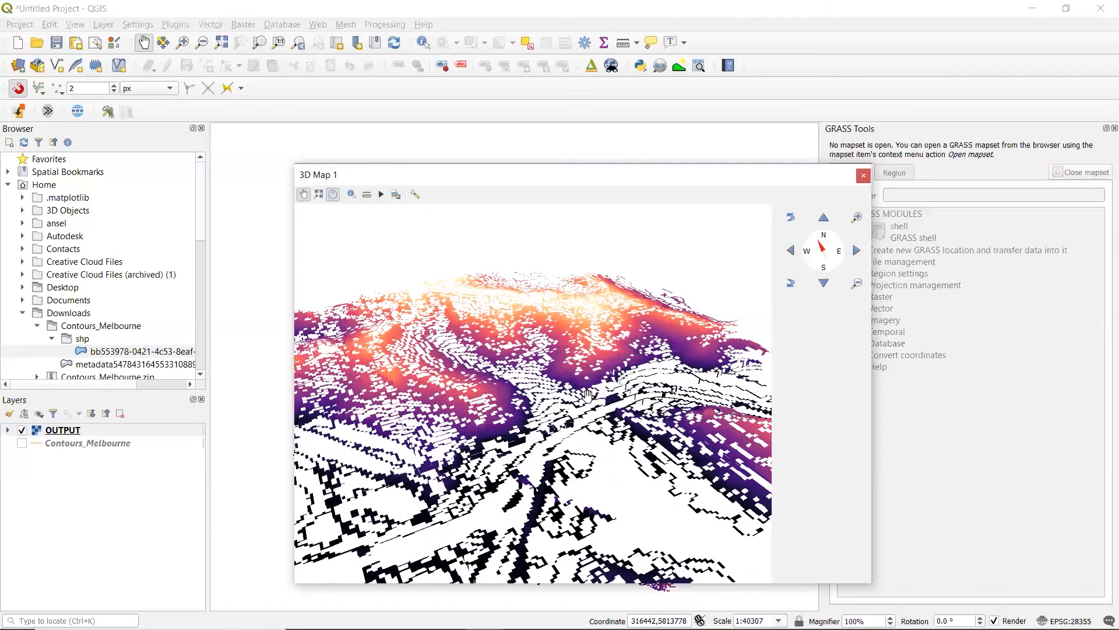